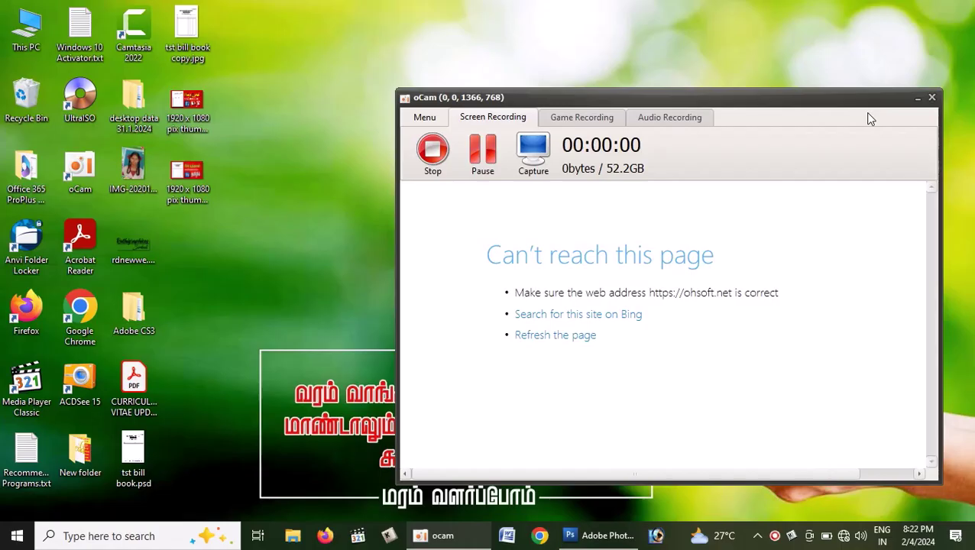
Minimize the oCam recorder window so the Windows desktop is showing.
click(917, 99)
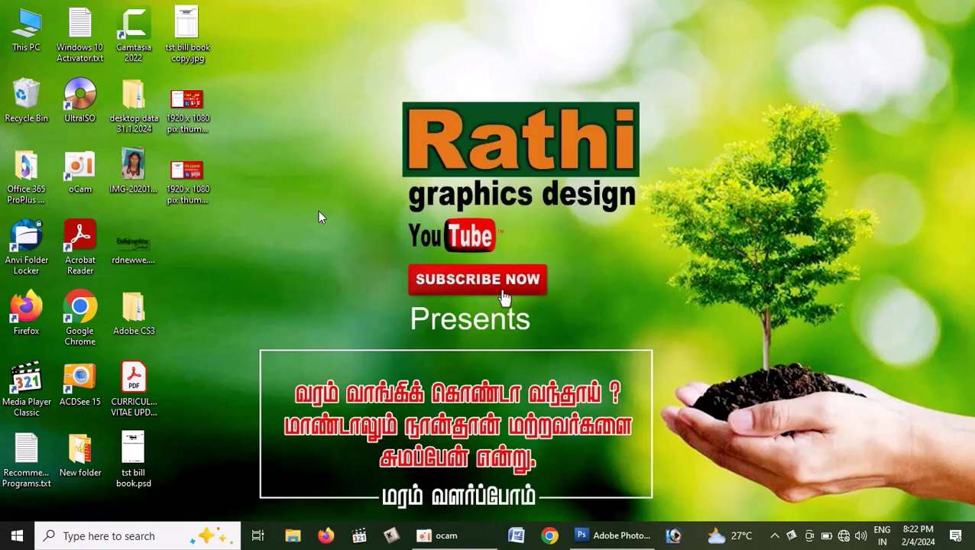
click(188, 183)
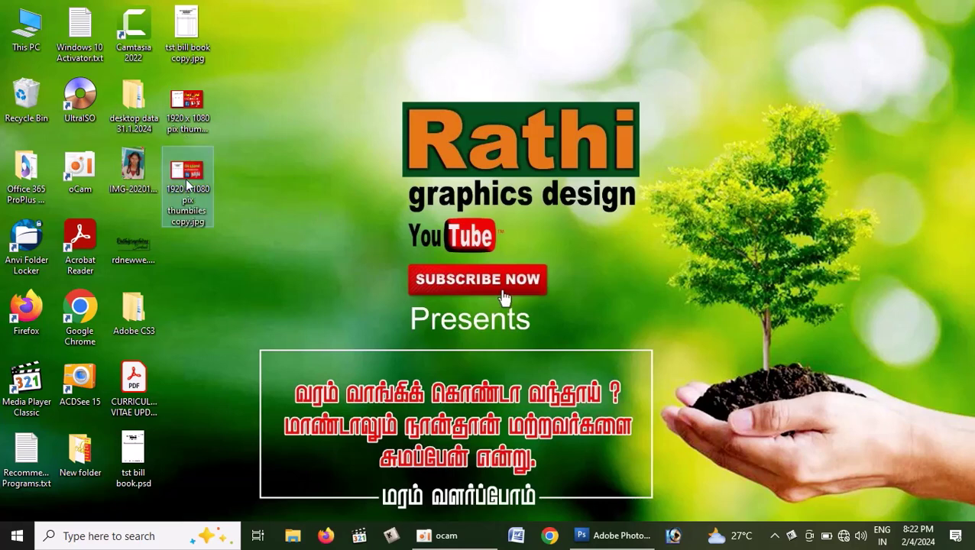
double_click(187, 183)
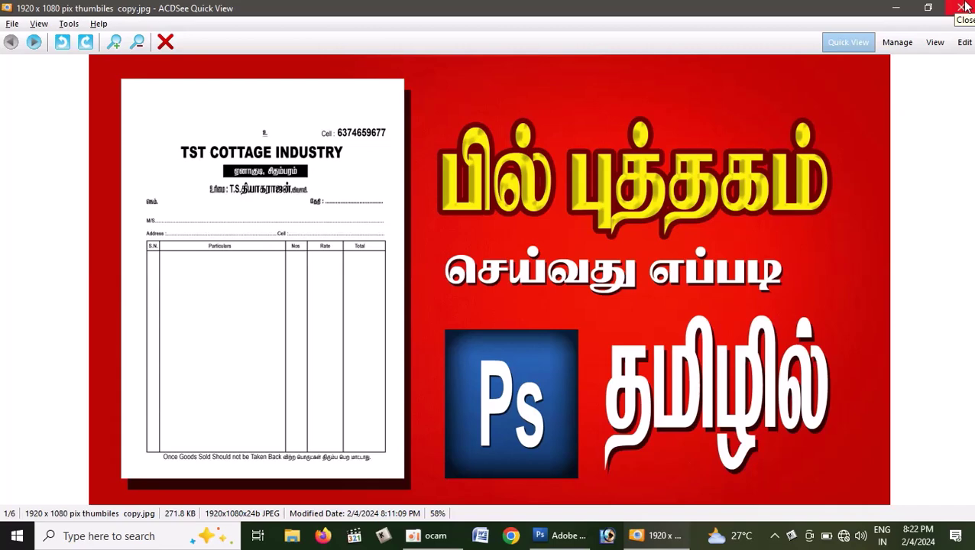
click(961, 6)
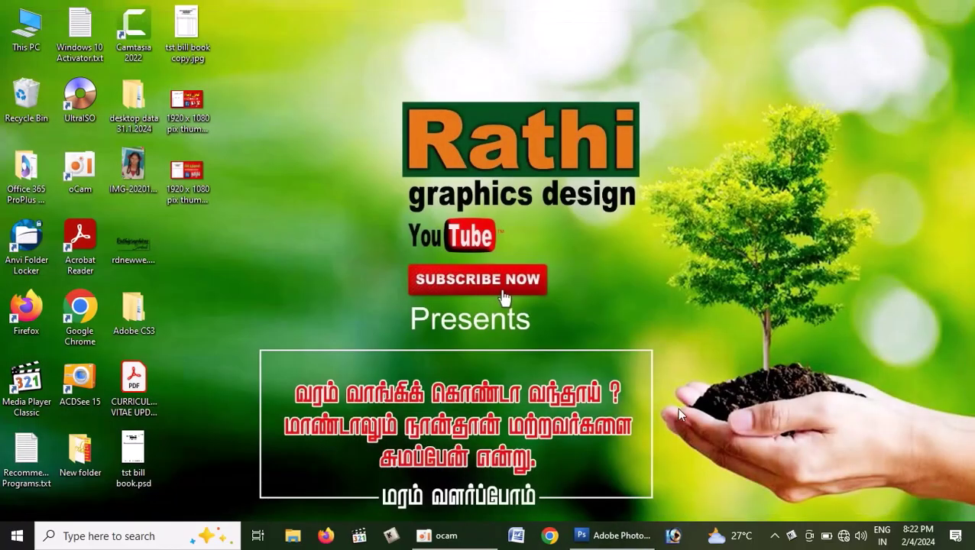
Restore the tst bill book.psd design, select the Move tool and float its window.
click(615, 535)
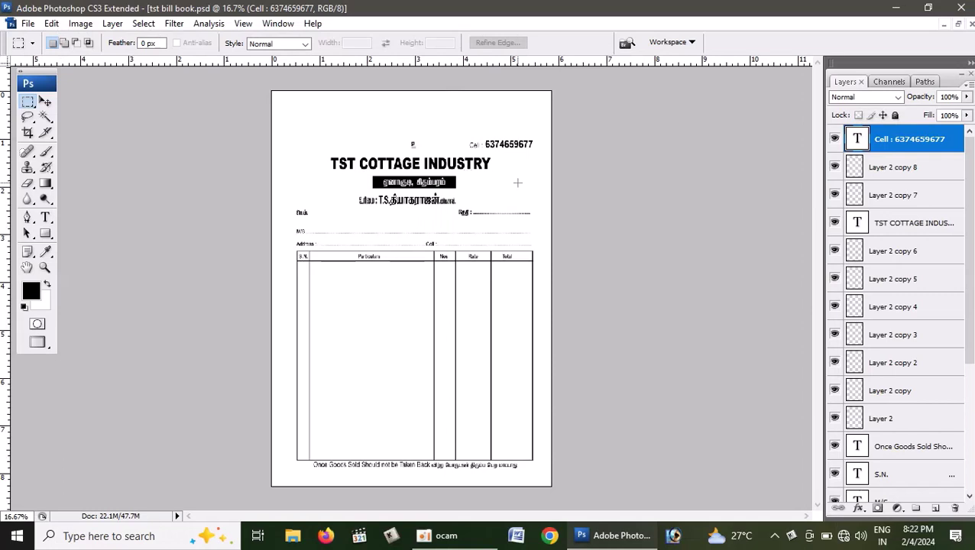
key(v)
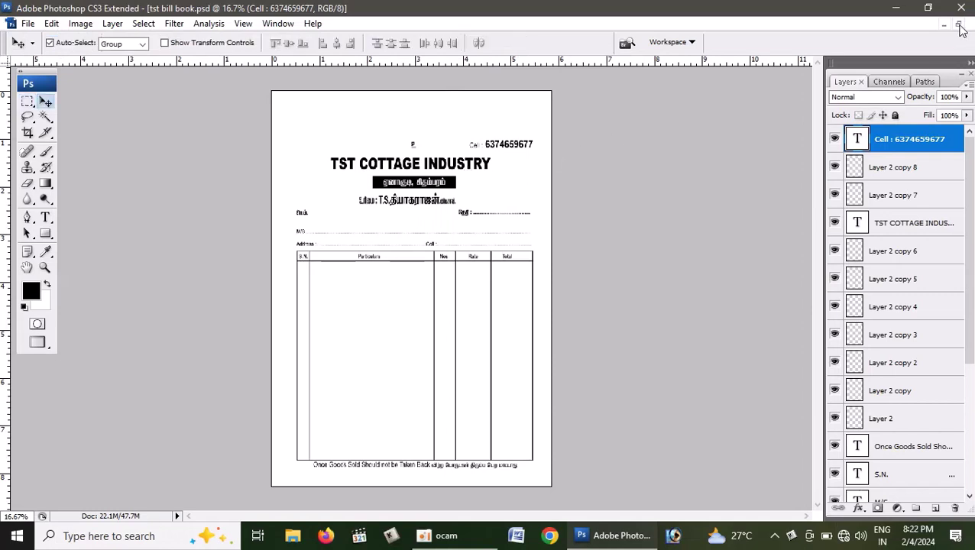
click(959, 25)
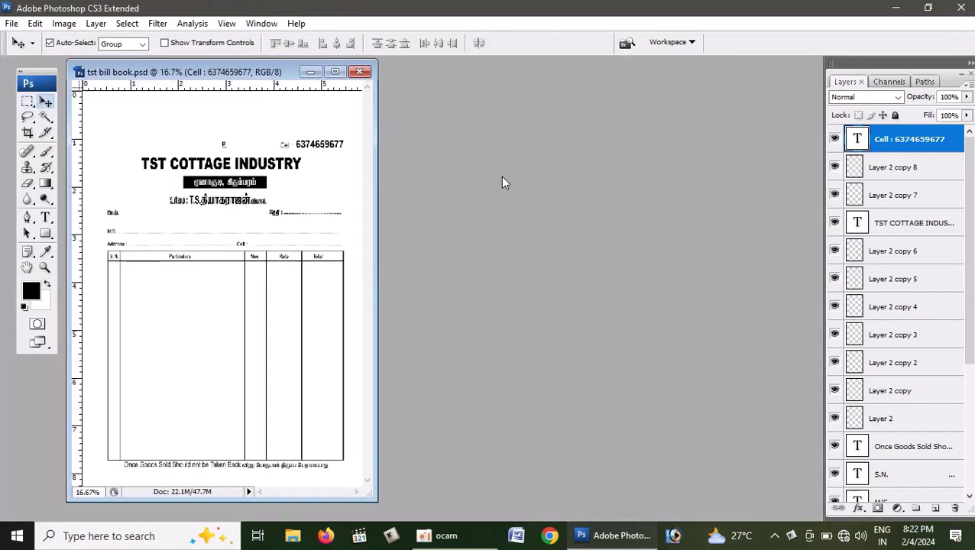
Create a new blank International Paper A4 document at 300 pixels/inch.
key(ctrl+n)
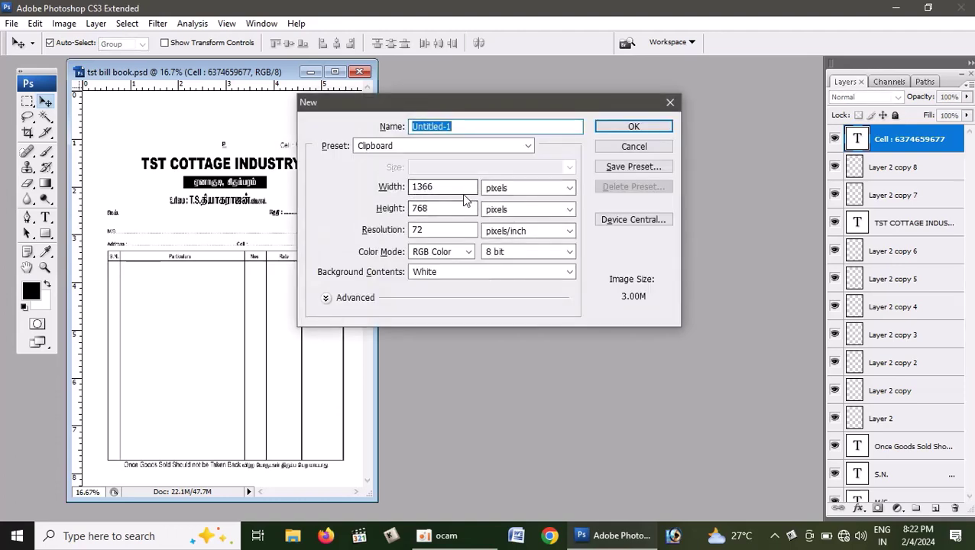
click(450, 183)
click(527, 145)
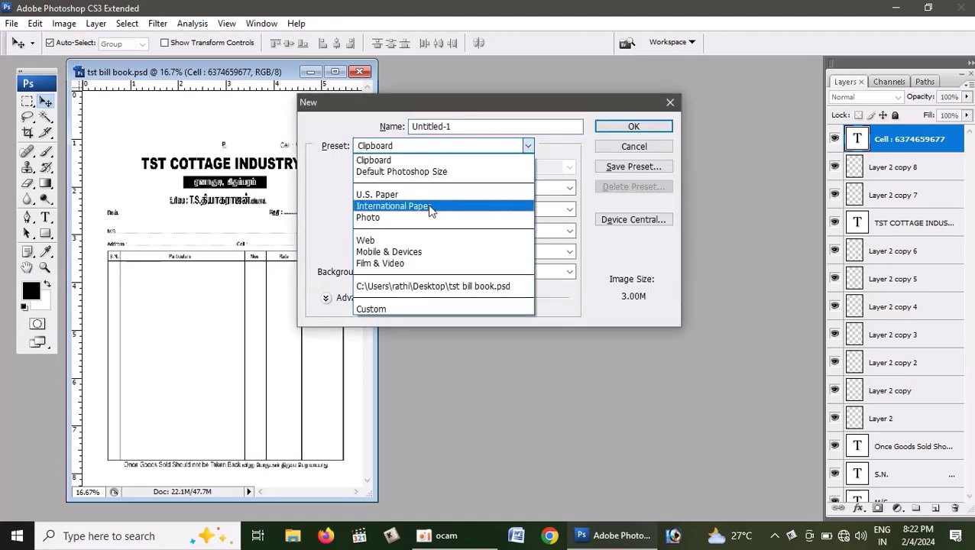
click(430, 208)
click(453, 165)
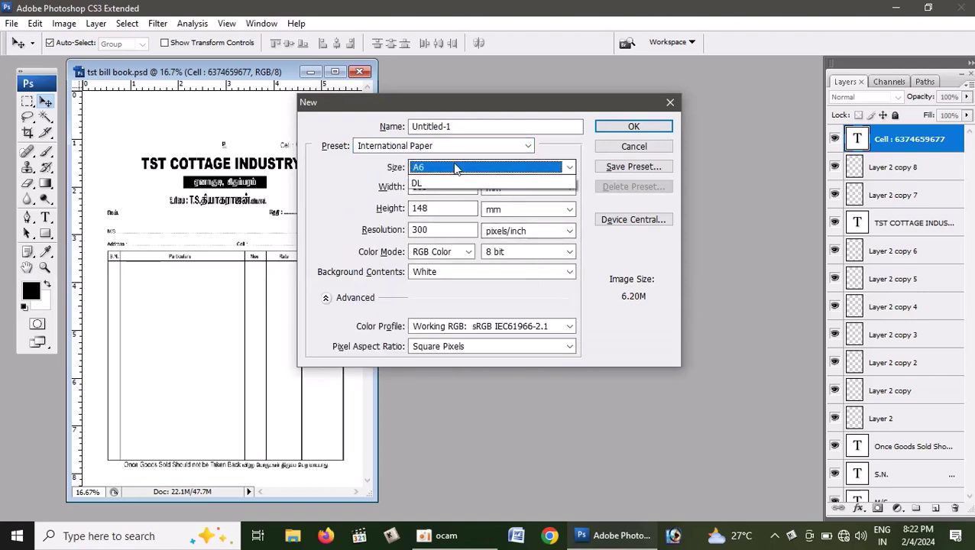
click(441, 205)
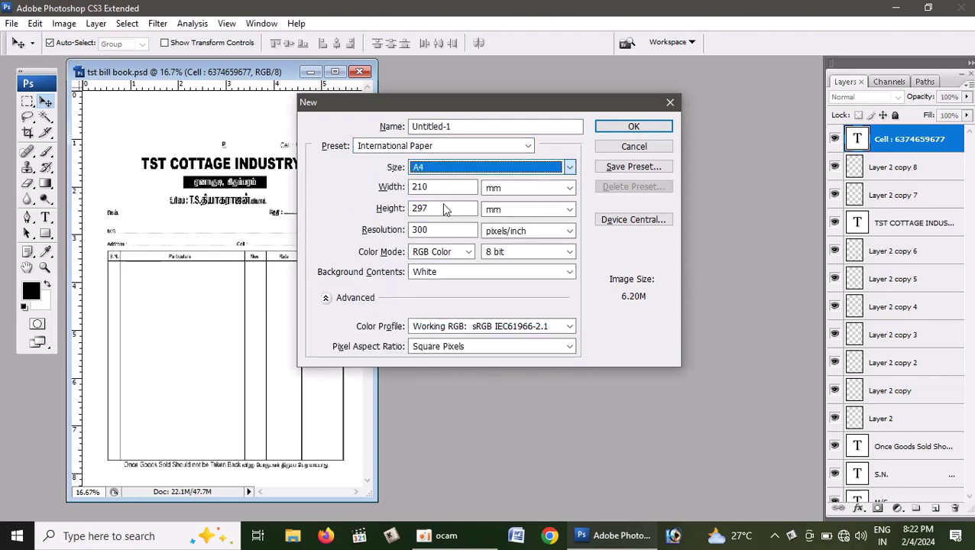
click(650, 128)
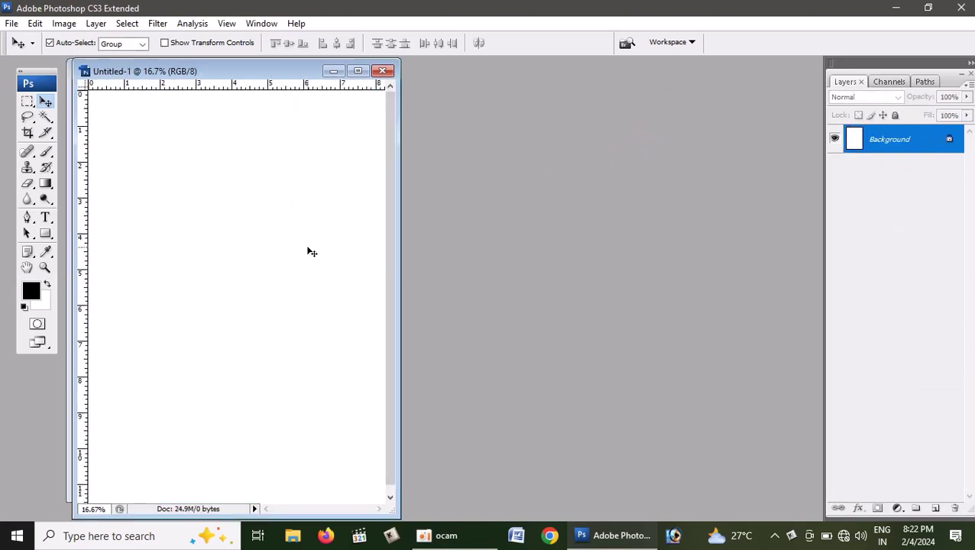
Rotate the A4 canvas 90° counter-clockwise to landscape and fit it on screen.
click(65, 26)
click(104, 130)
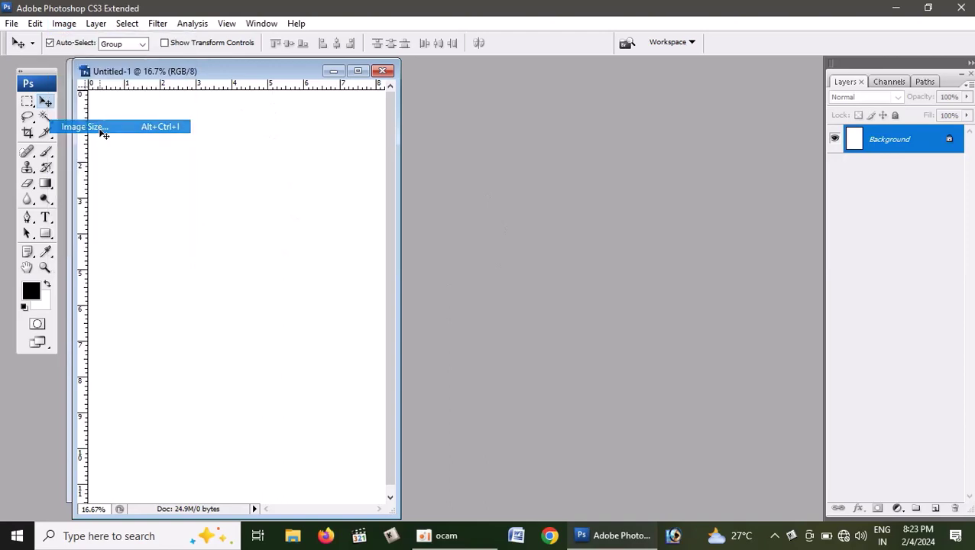
click(616, 147)
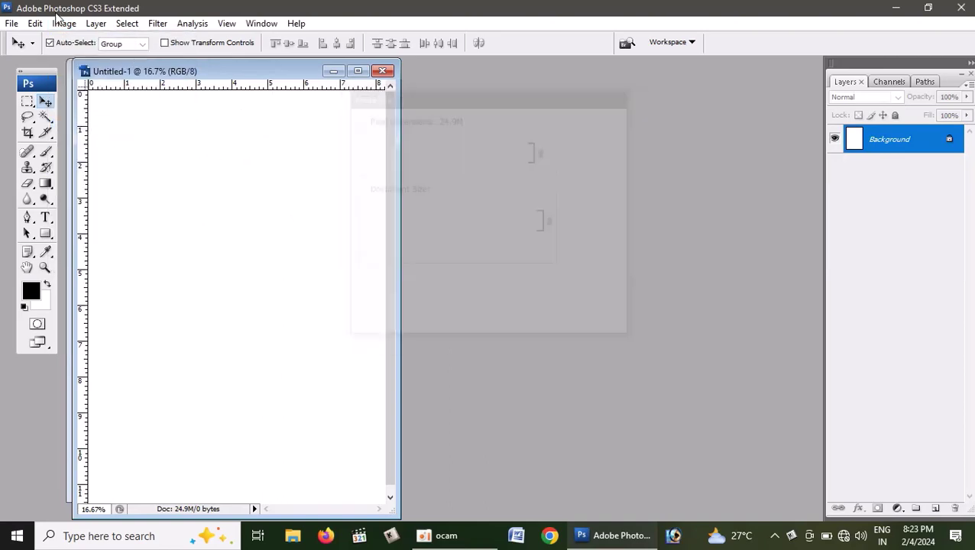
click(65, 24)
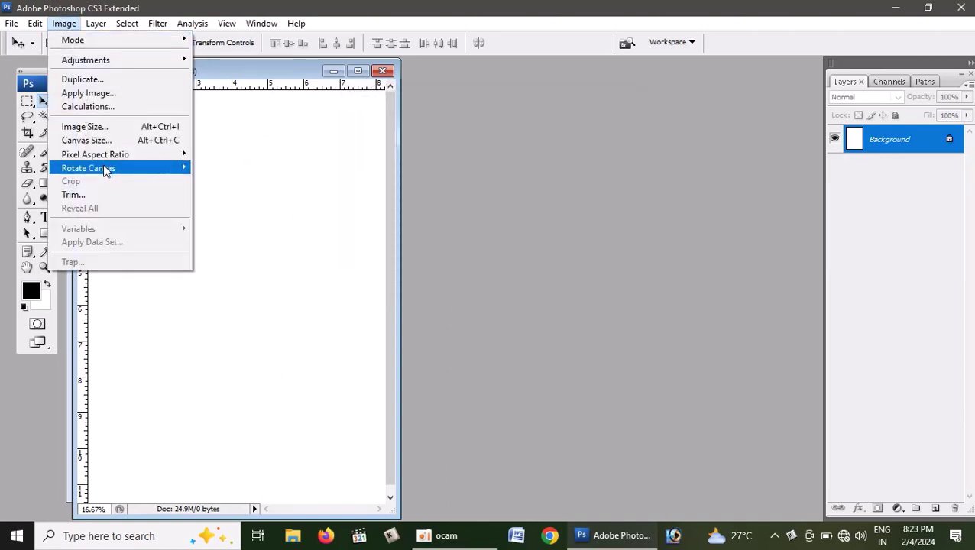
mouse_move(88, 168)
click(241, 197)
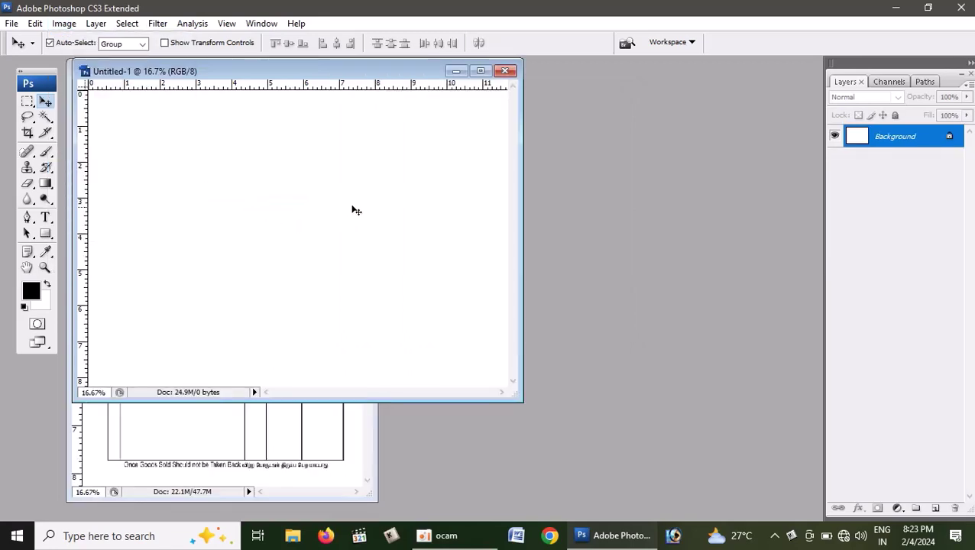
click(480, 71)
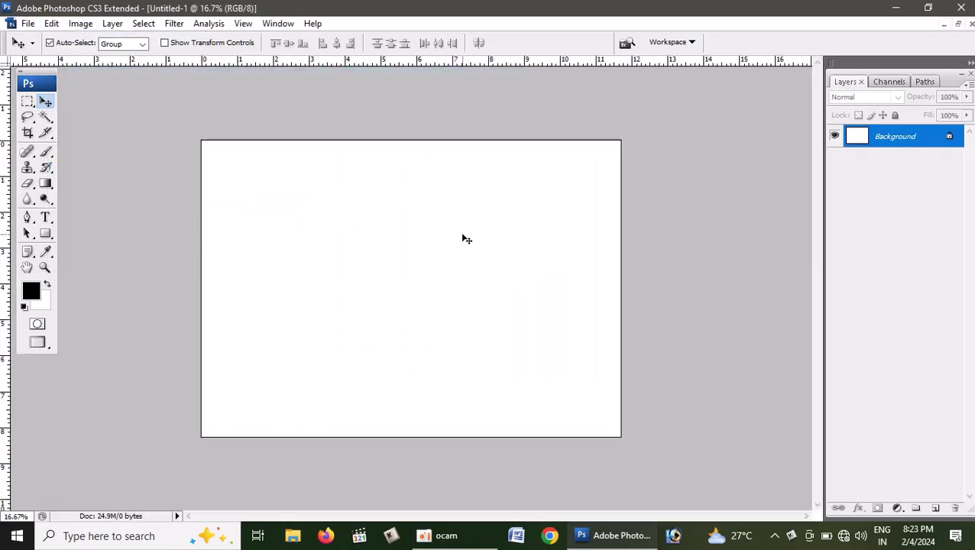
key(ctrl+0)
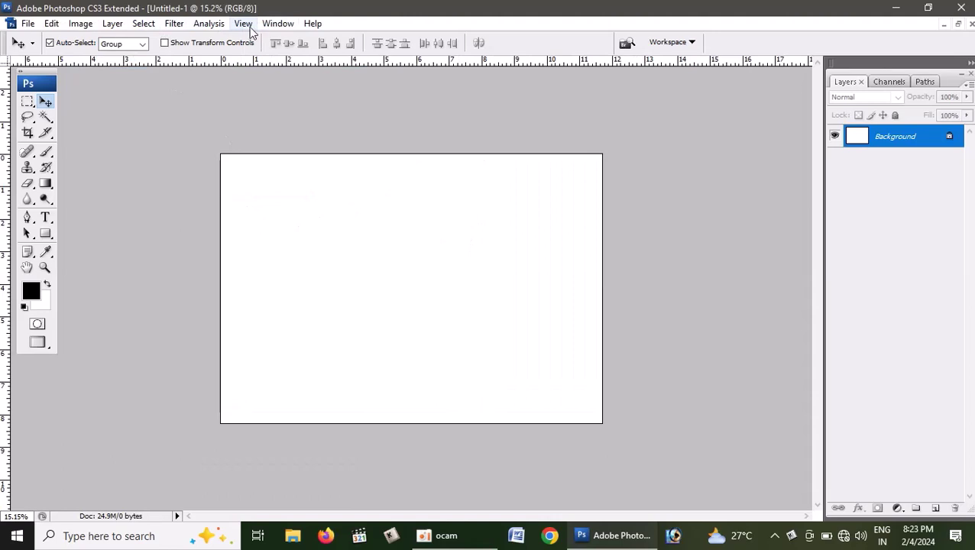
Add a vertical guide at 5 inches, the centre of the page.
click(243, 23)
click(370, 320)
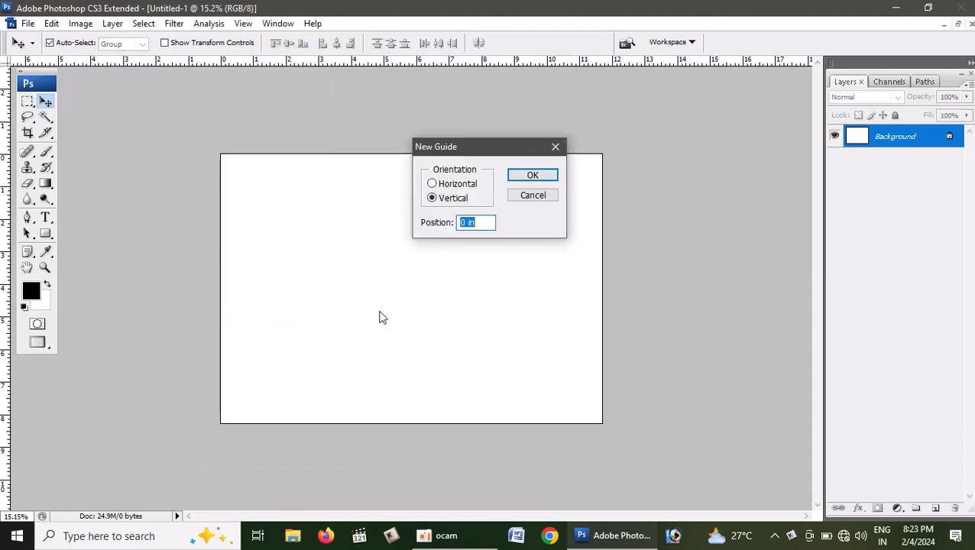
text(50)
key(Return)
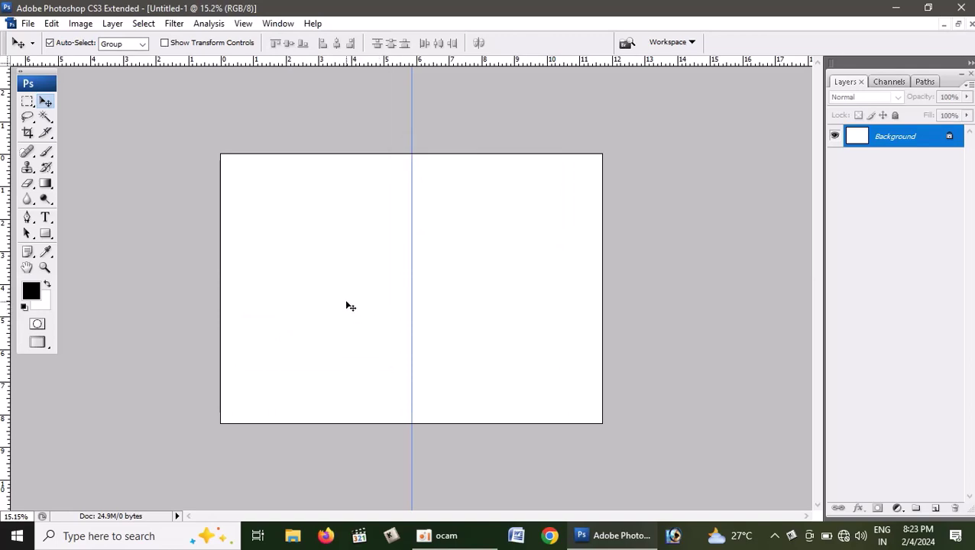
Crop the page to its left half along the centre guide, then return to the Move tool.
key(c)
drag(205, 177, 413, 456)
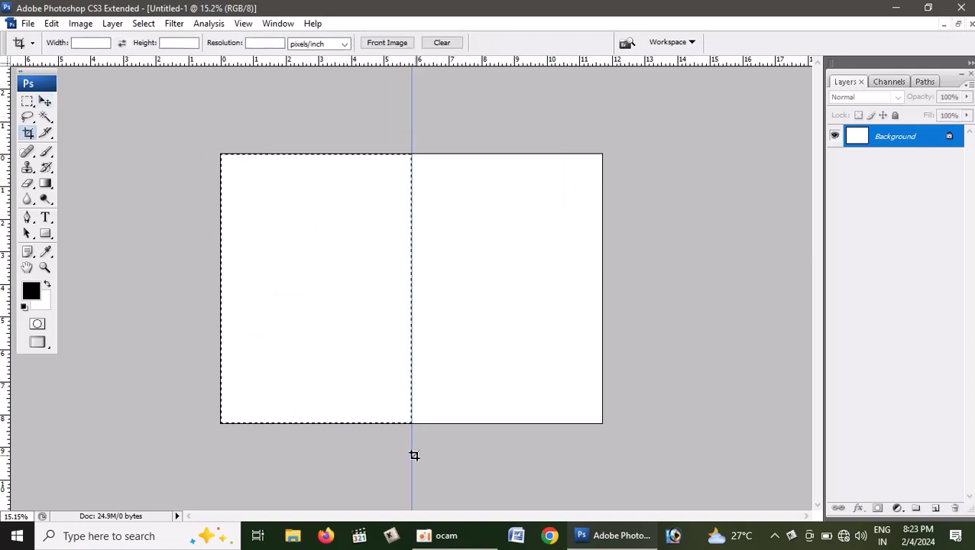
key(Return)
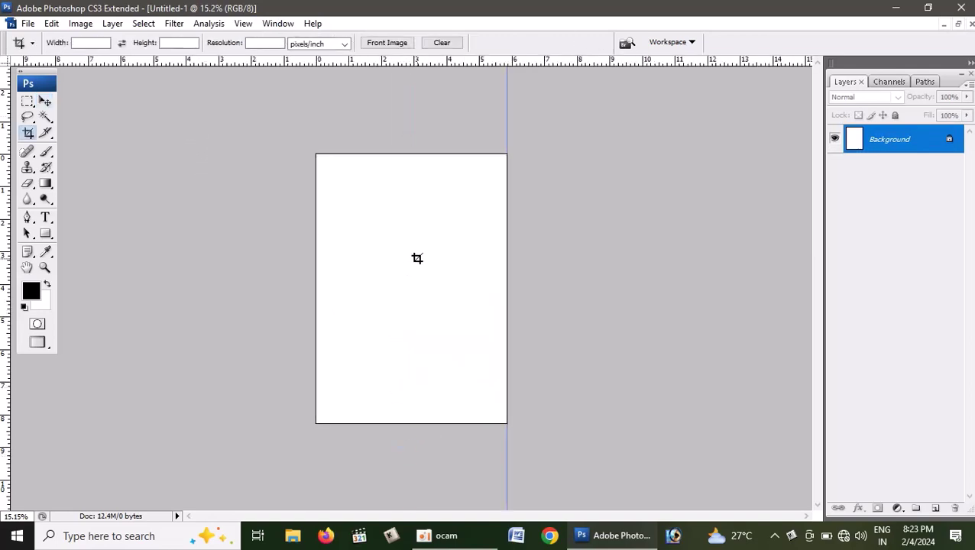
key(ctrl+0)
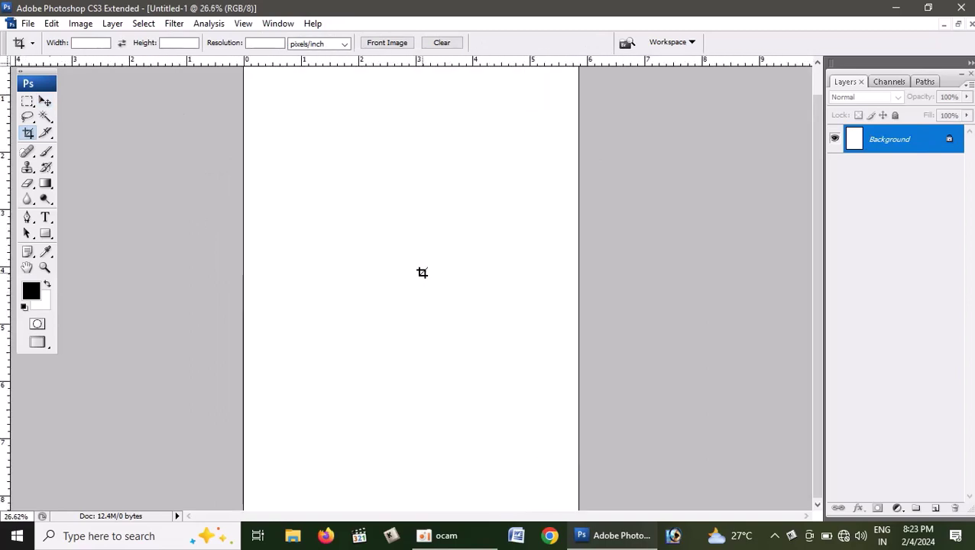
key(ctrl+minus)
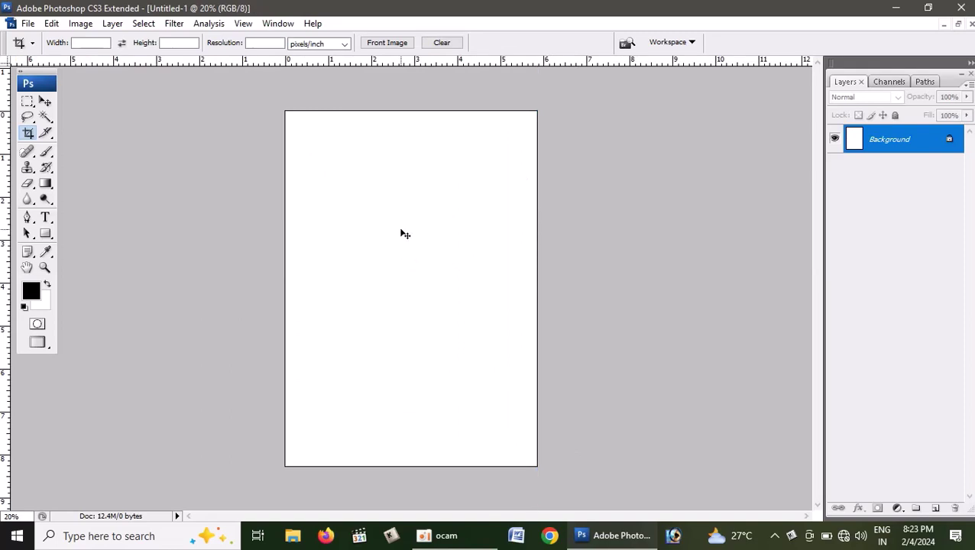
key(v)
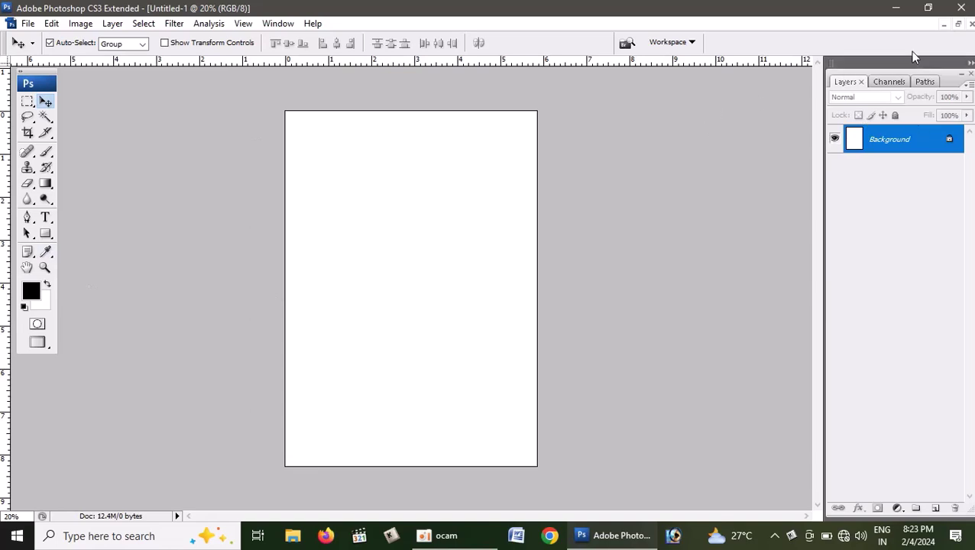
Select the TST COTTAGE INDUSTRY text layer in the bill, then maximize the blank Untitled-1 page.
click(959, 24)
click(297, 441)
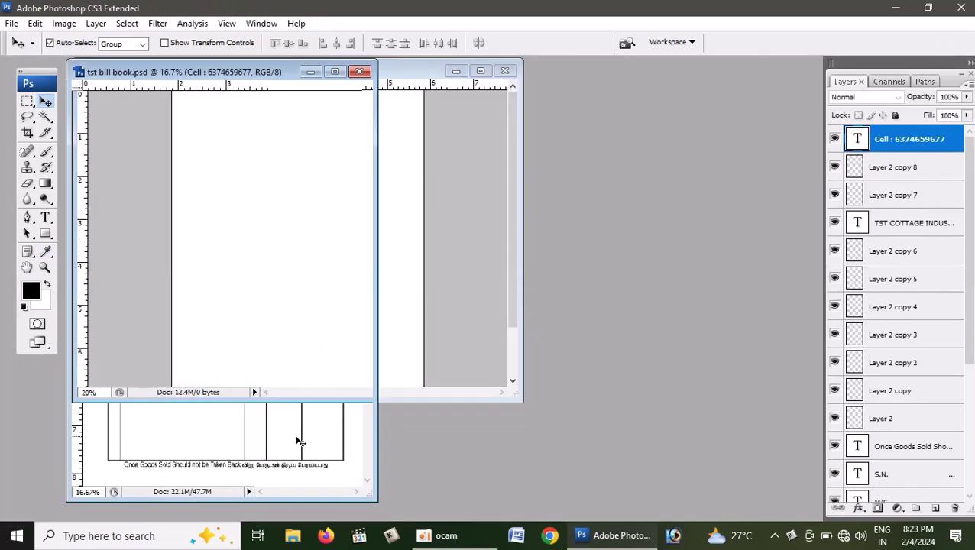
click(223, 165)
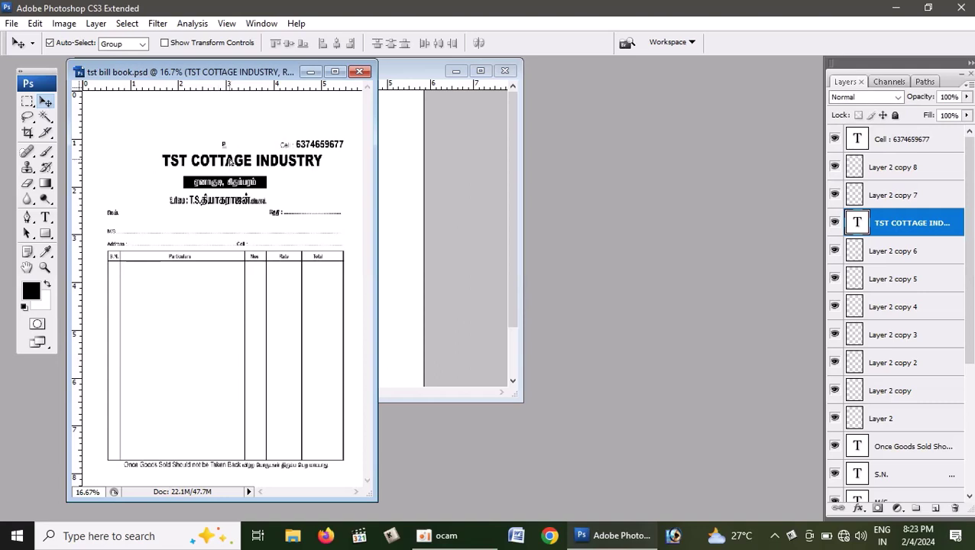
click(450, 115)
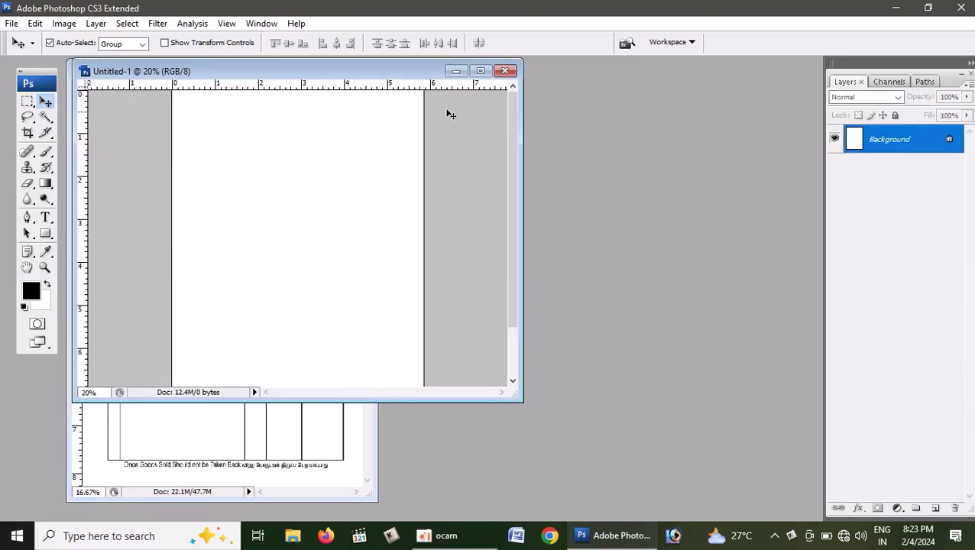
click(480, 71)
drag(418, 216, 316, 202)
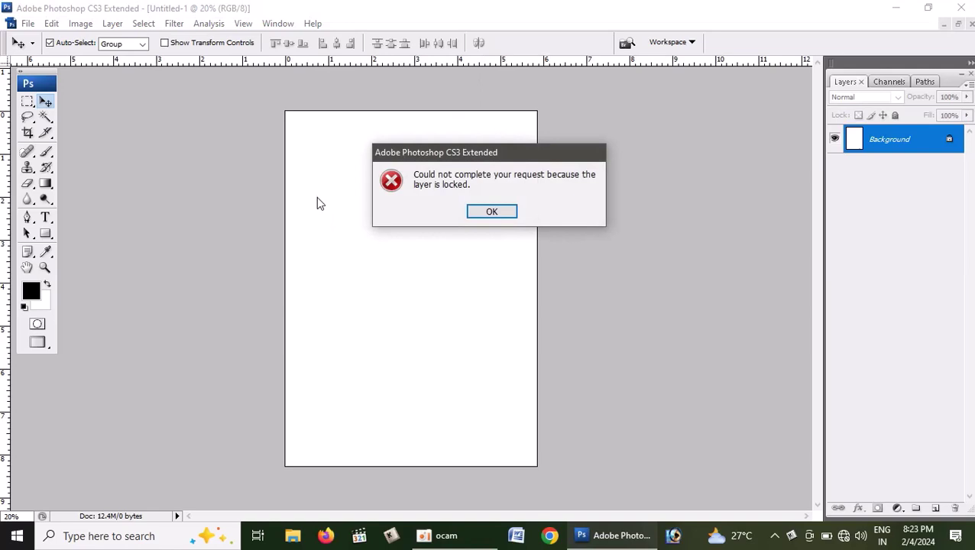
click(469, 216)
scroll(385, 205, up, 1)
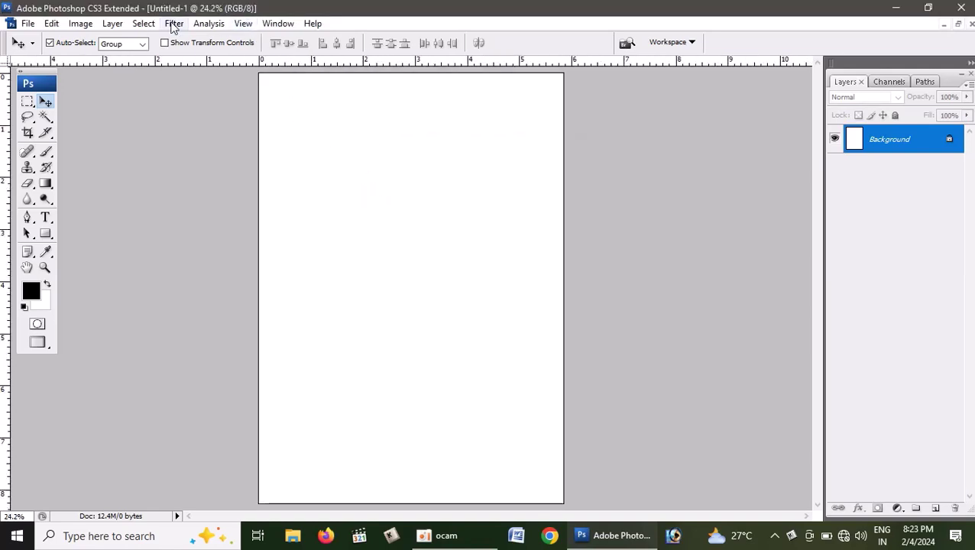
Add a vertical guide at 5 mm from the page's left edge.
click(242, 24)
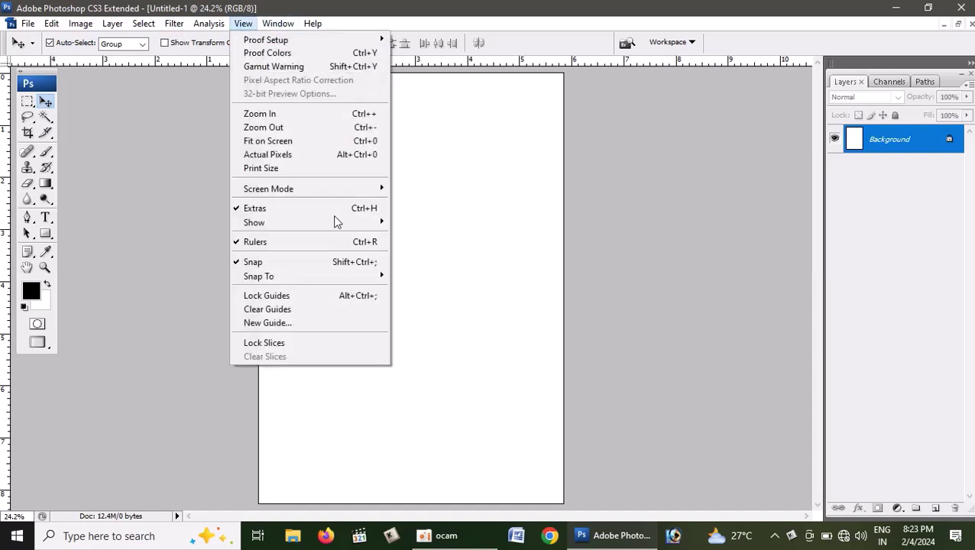
click(287, 327)
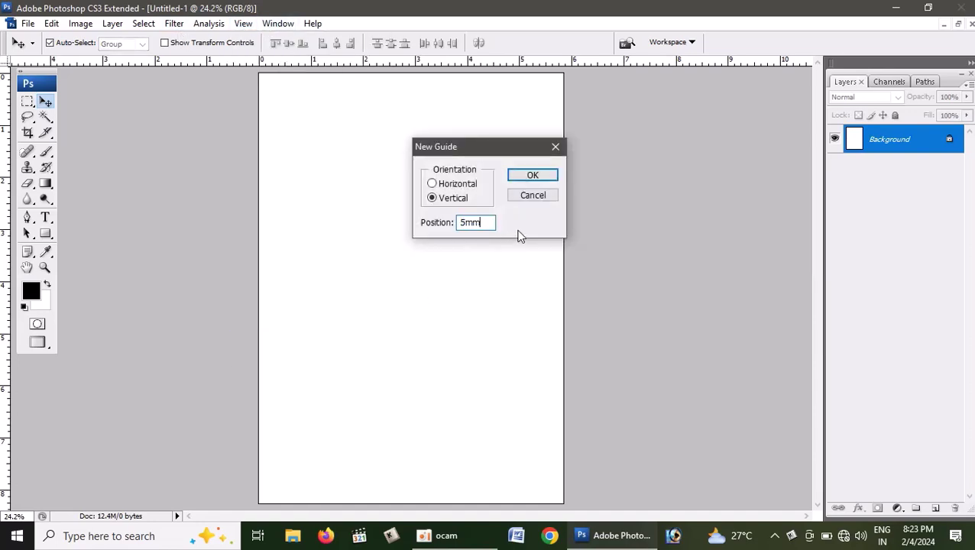
key(Return)
Fill a thin strip at the page's left edge with black on a new layer.
key(m)
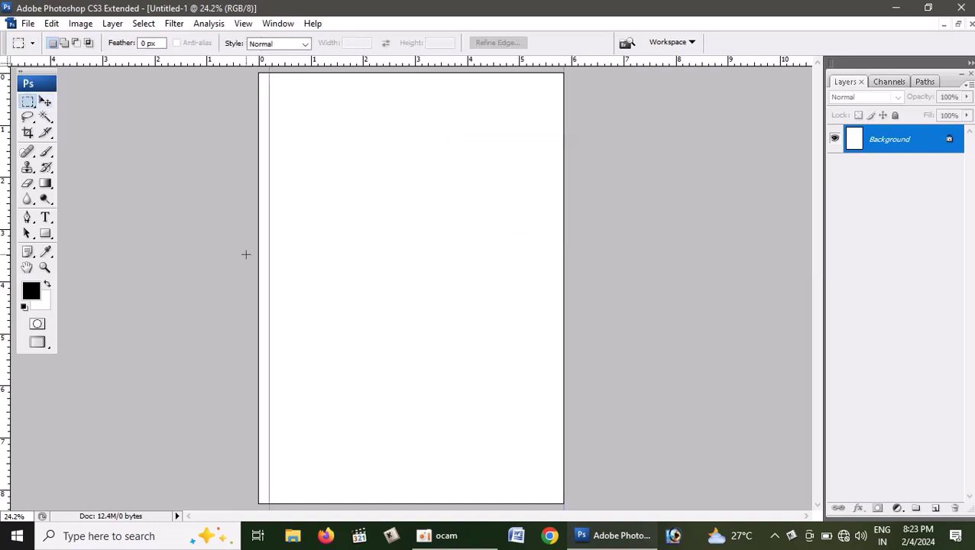
drag(258, 145, 266, 260)
key(ctrl+shift+n)
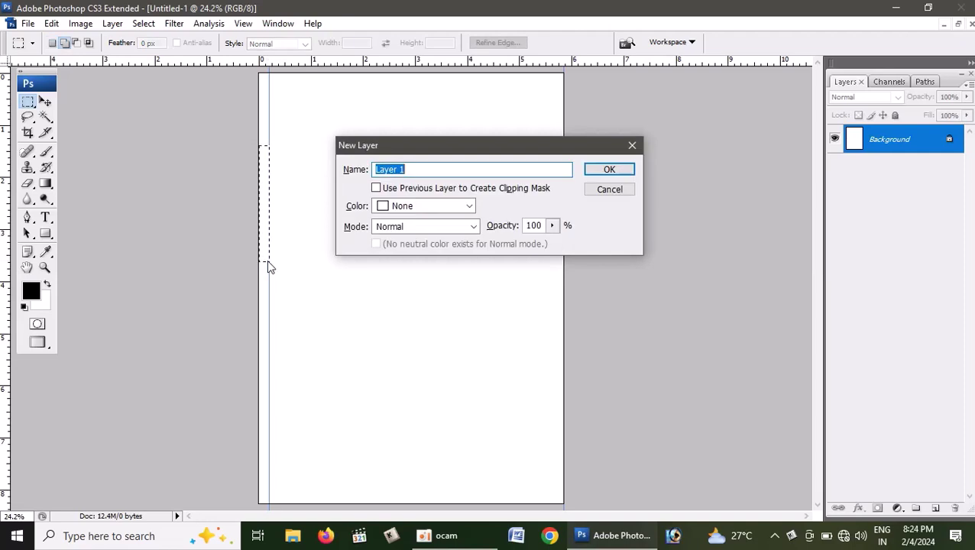
key(Return)
key(alt+BackSpace)
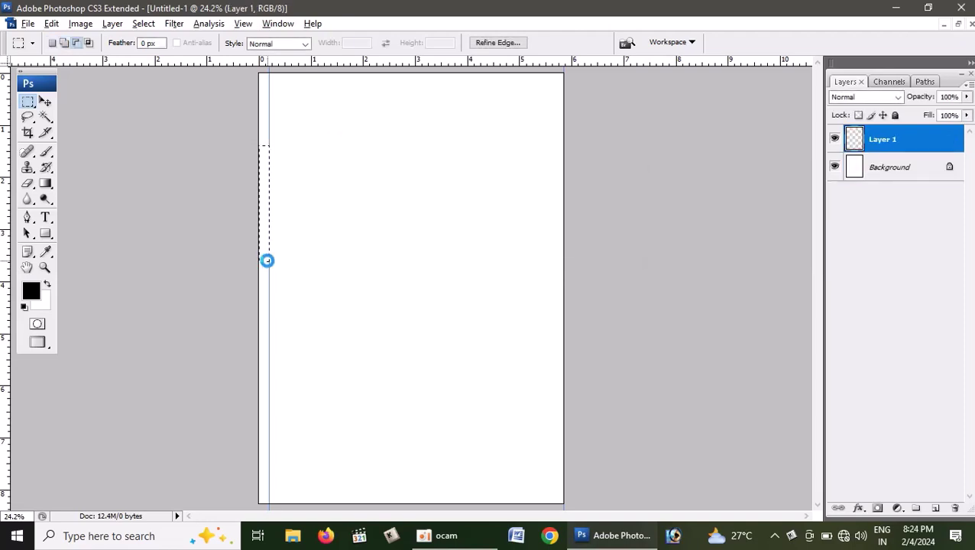
key(ctrl+d)
key(b)
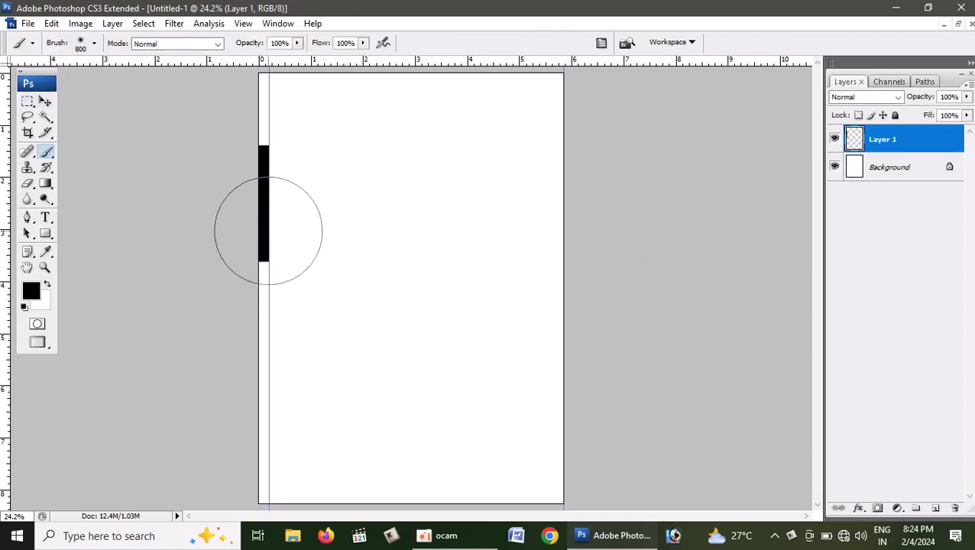
key(v)
Use the black bar to set a right-margin vertical guide, then move the bar mid-page.
drag(269, 216, 562, 227)
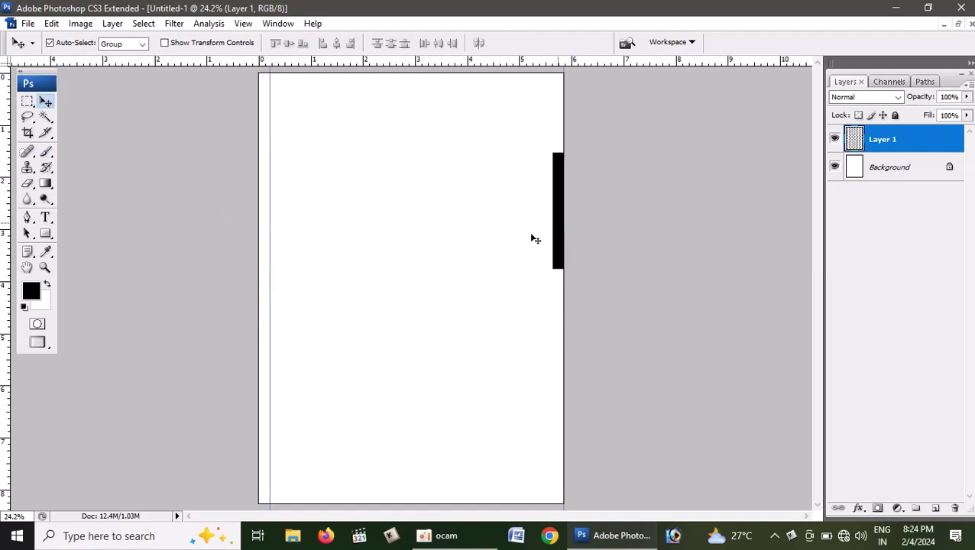
drag(4, 421, 551, 340)
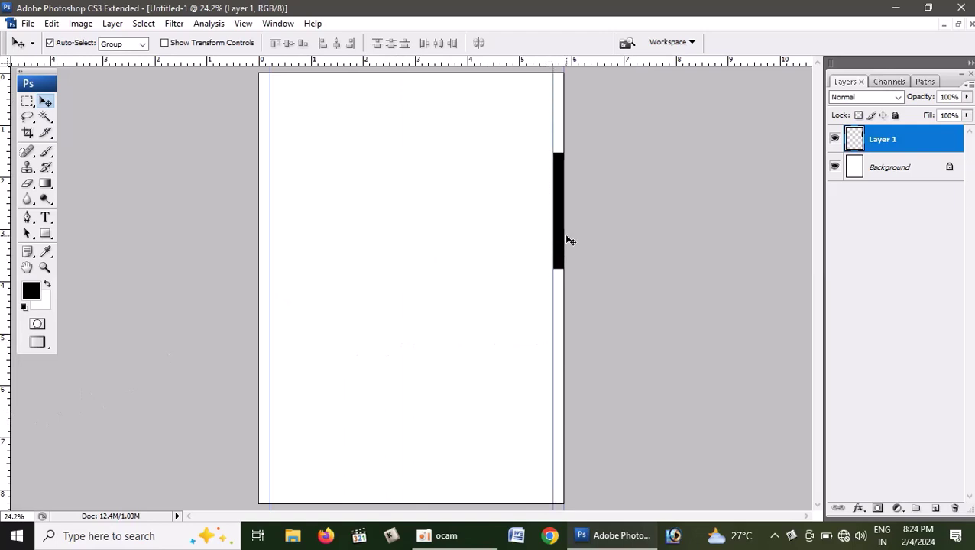
mouse_move(566, 236)
mouse_down()
mouse_move(460, 334)
mouse_move(439, 397)
mouse_up()
Rotate the black bar 90° counter-clockwise so it lies horizontal.
key(ctrl+t)
right_click(437, 388)
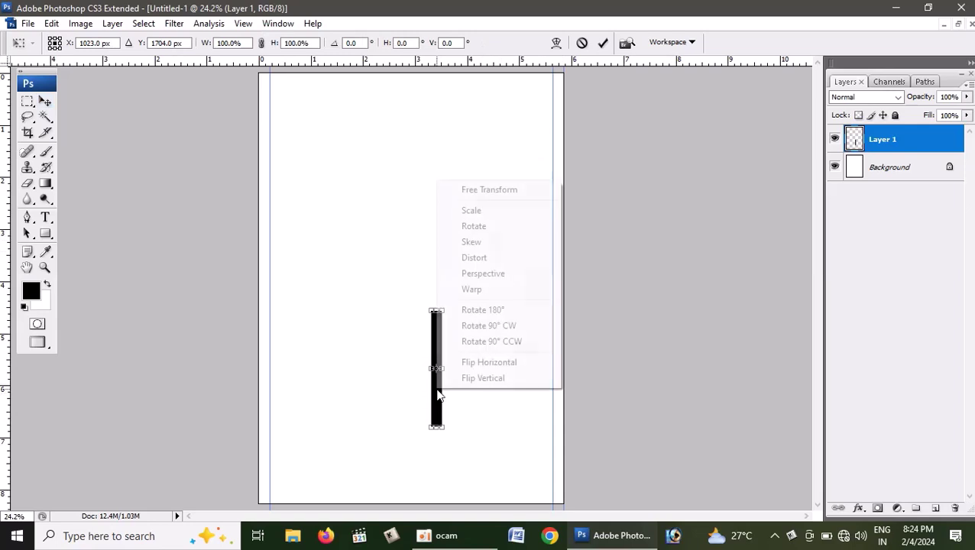
click(500, 348)
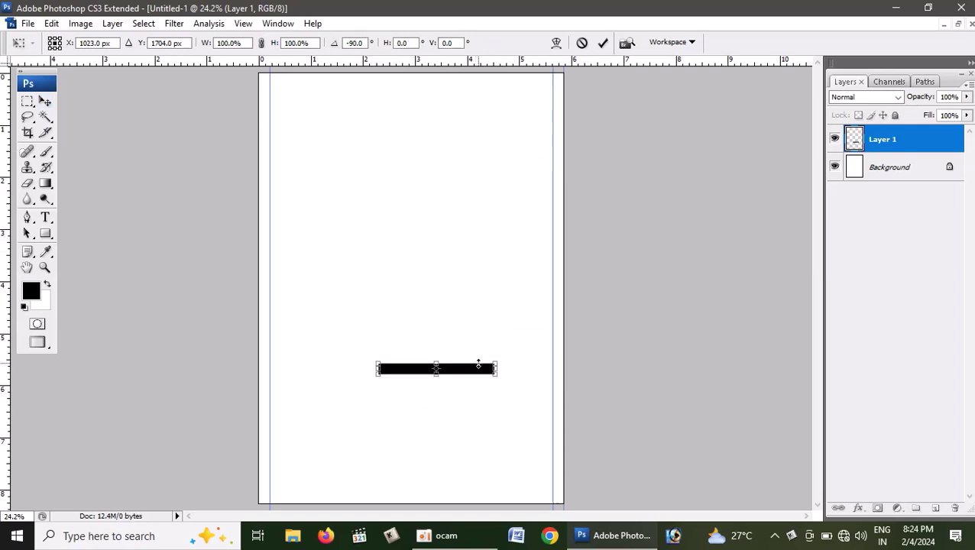
key(Return)
Mark the bottom margin with a horizontal guide at the bar, then move the bar to the top.
drag(461, 377, 451, 499)
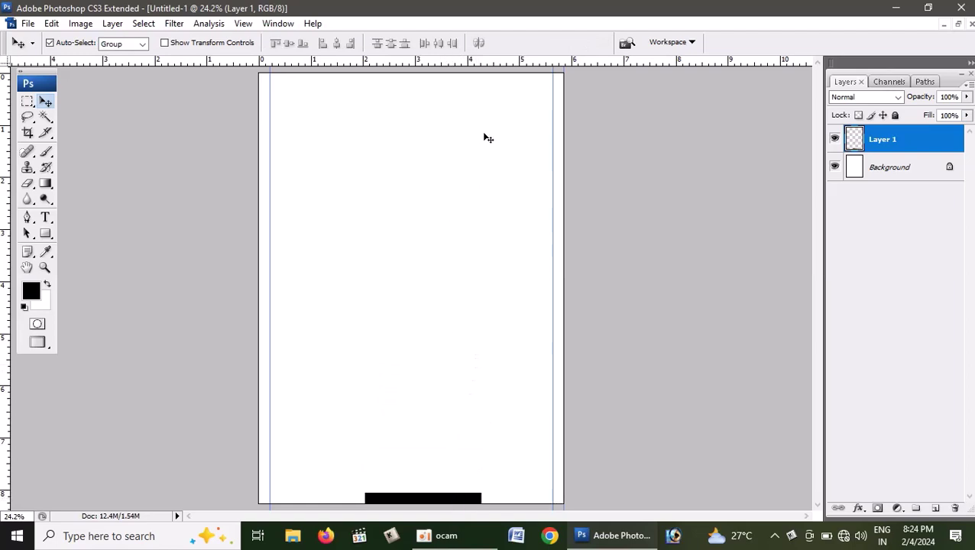
drag(449, 410, 450, 492)
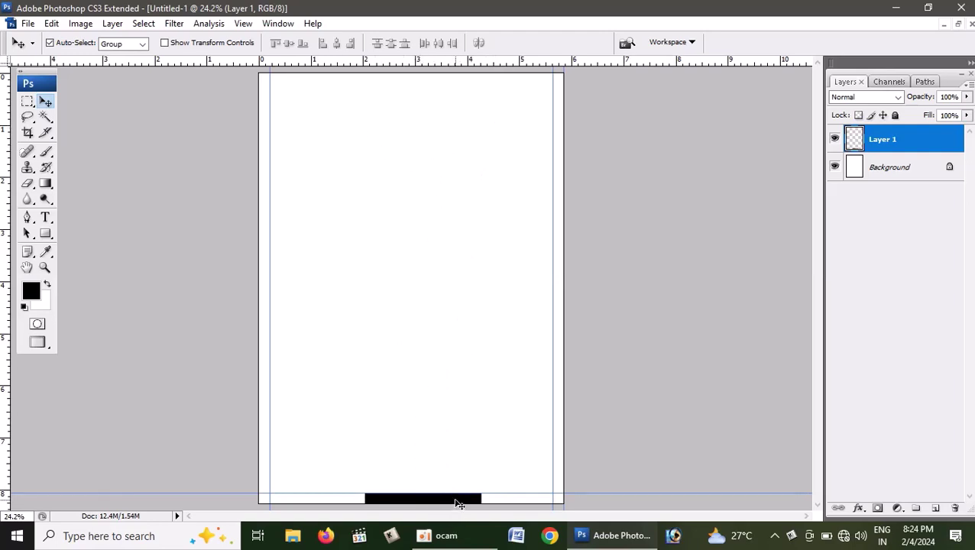
drag(456, 504, 463, 84)
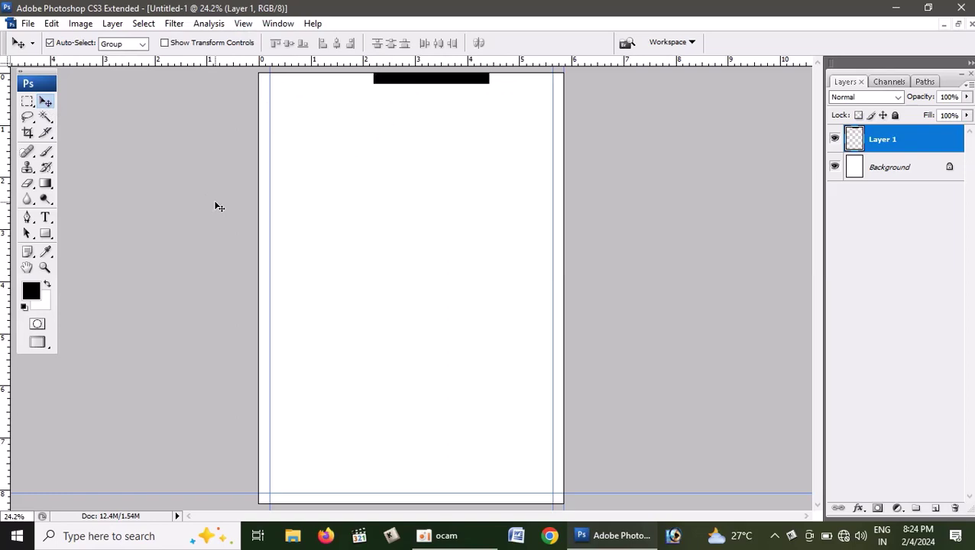
click(243, 24)
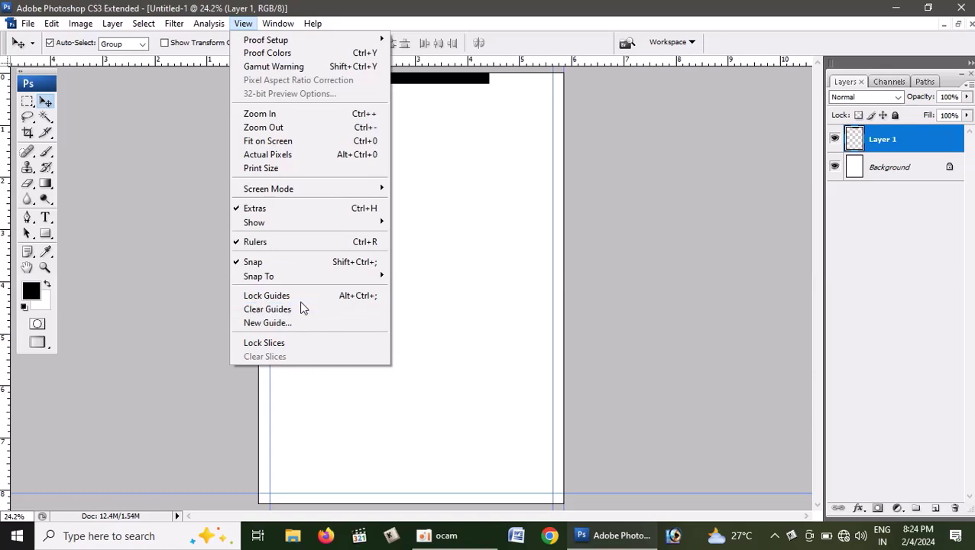
Add a horizontal guide at position 0 for the top margin.
click(302, 323)
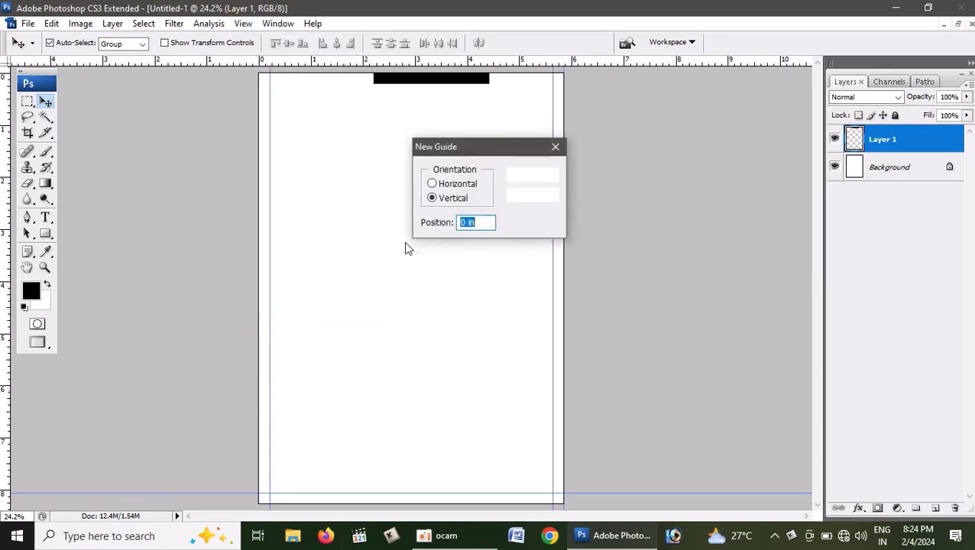
click(464, 187)
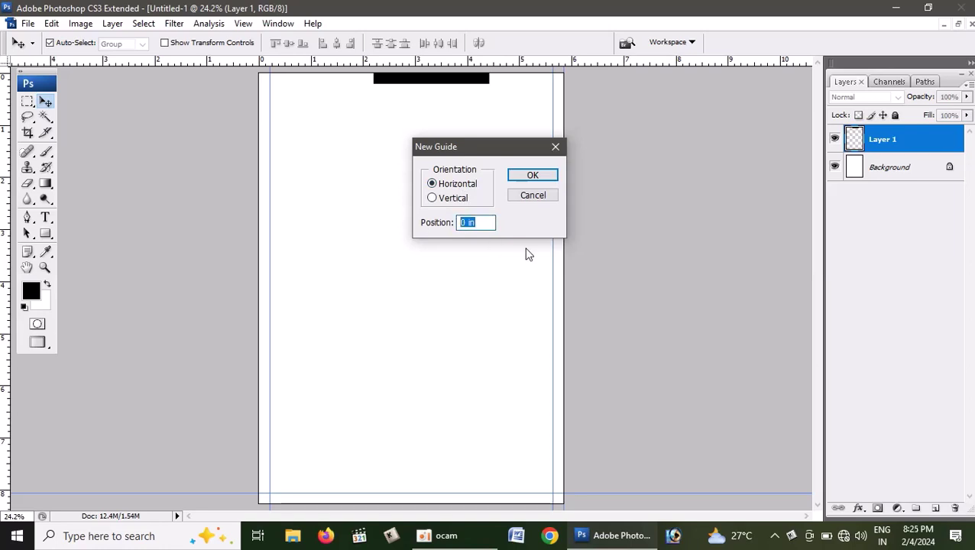
text(0.5)
key(Return)
key(Return)
key(Return)
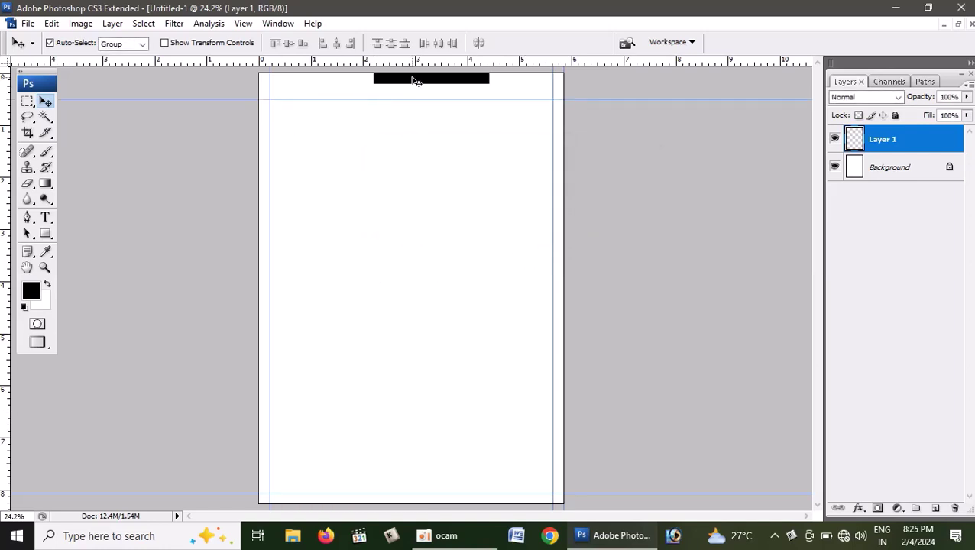
Delete the black bar layer and nudge the right vertical guide slightly inward.
key(Delete)
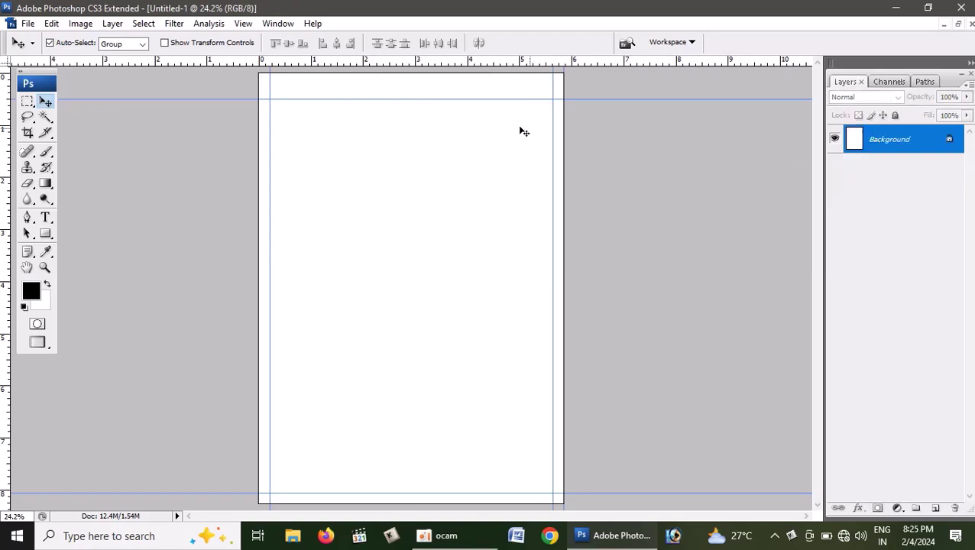
key(ctrl+plus)
key(ctrl+plus)
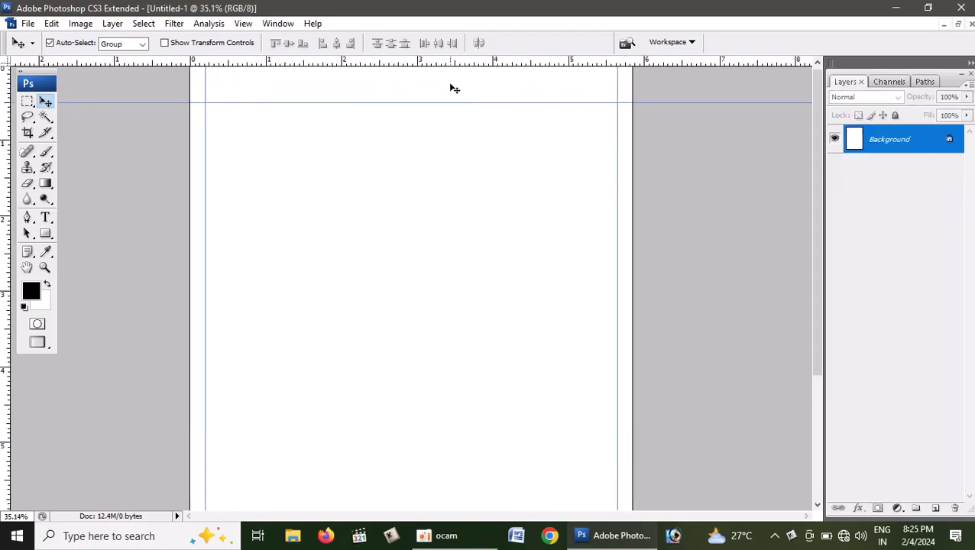
click(818, 63)
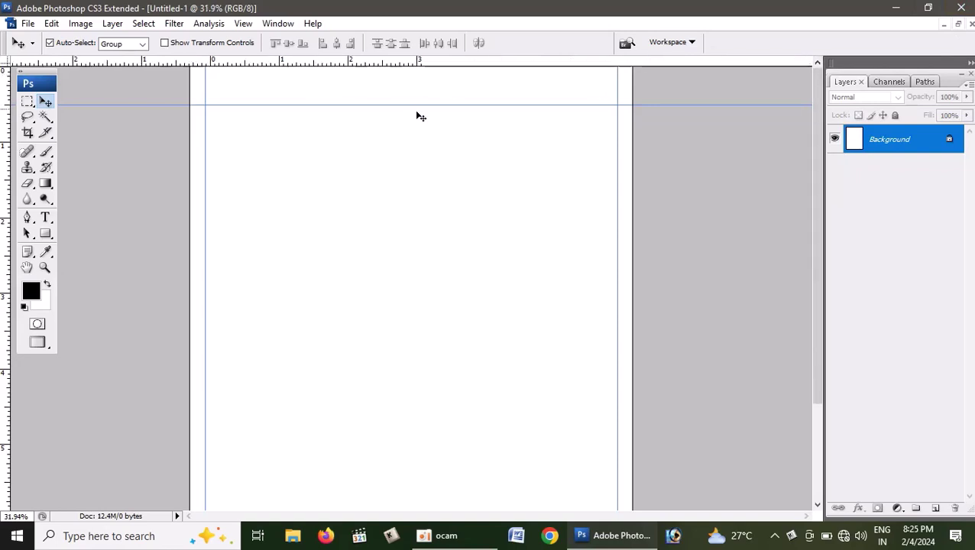
key(ctrl+minus)
key(ctrl+minus)
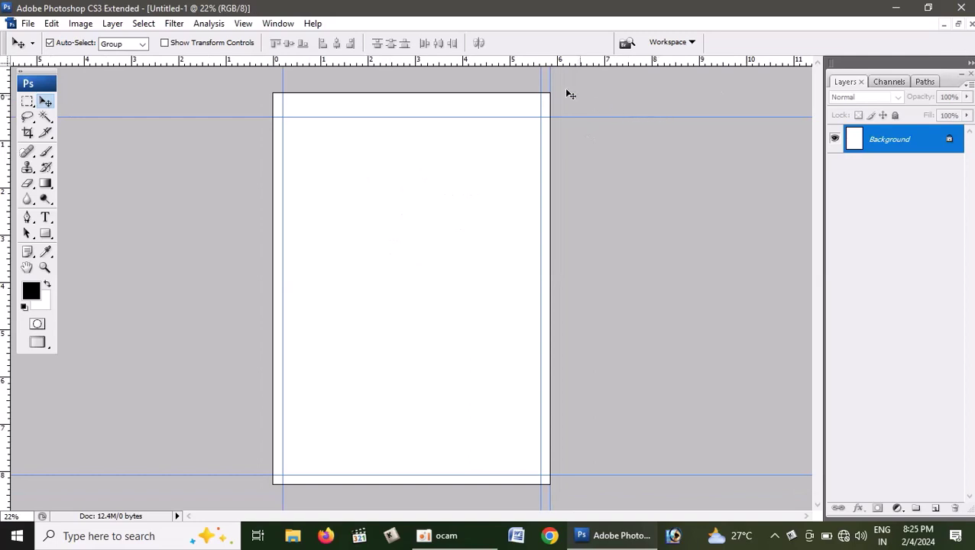
drag(546, 80, 541, 81)
click(957, 24)
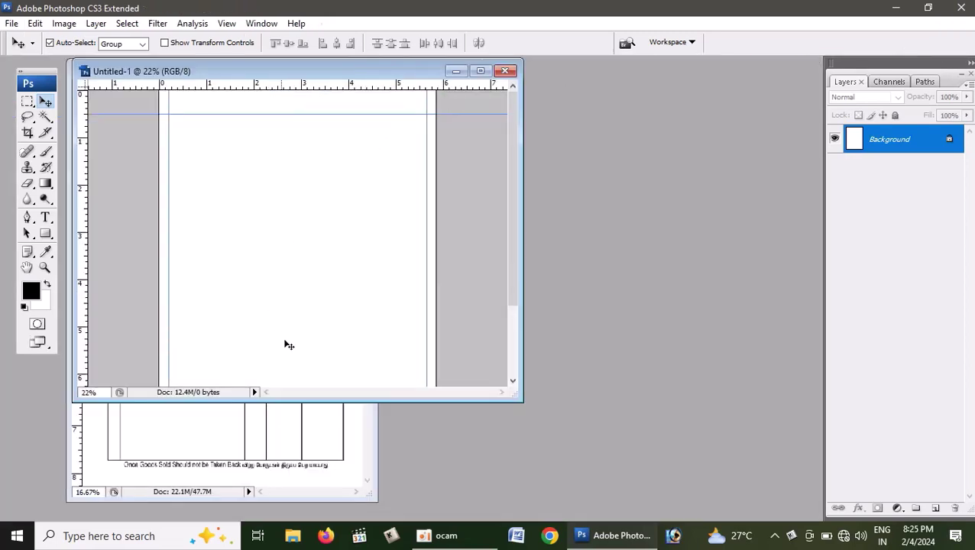
Centre the black Tamil-text box beneath TST COTTAGE INDUSTRY on the bill.
click(313, 439)
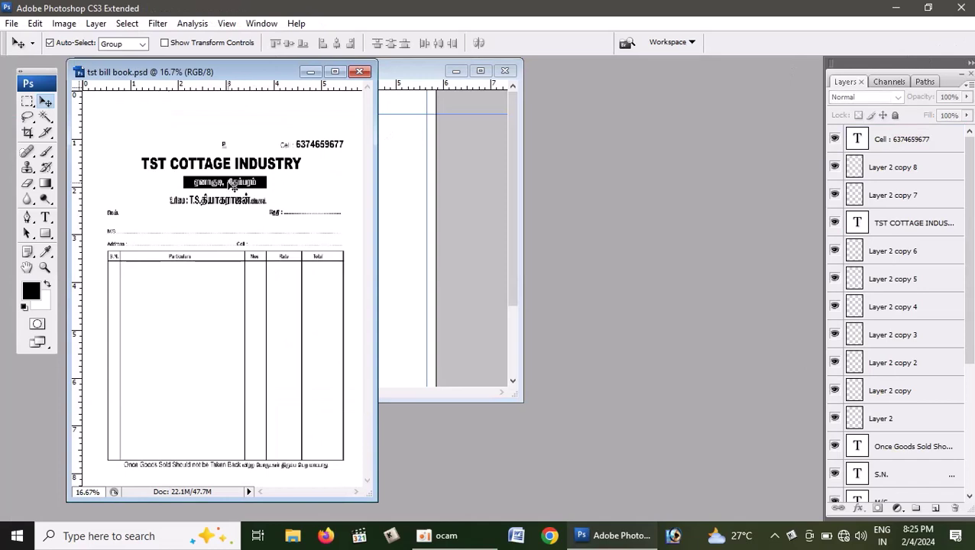
drag(233, 190, 247, 182)
drag(247, 183, 233, 191)
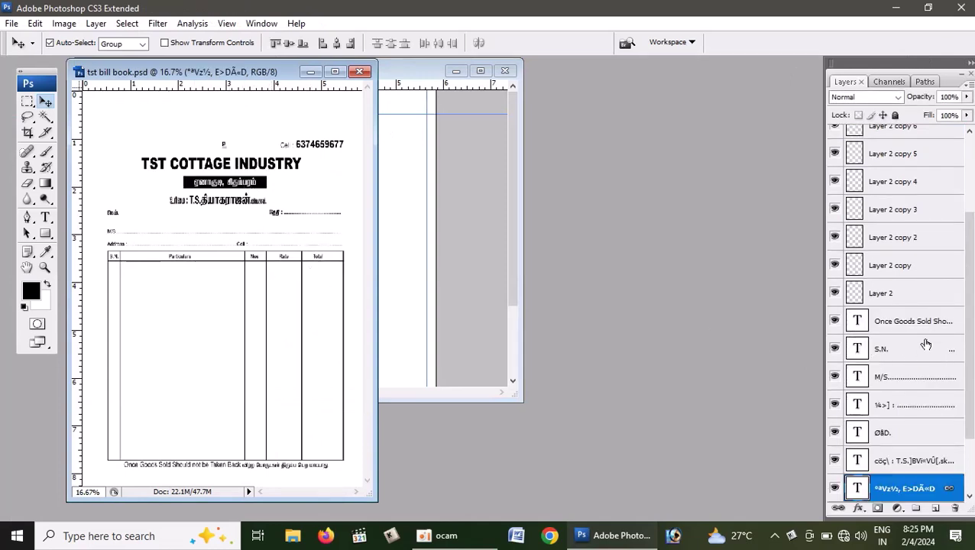
Zoom in to check the bill's table area, then maximize the blank Untitled-1 page.
scroll(926, 345, up, 3)
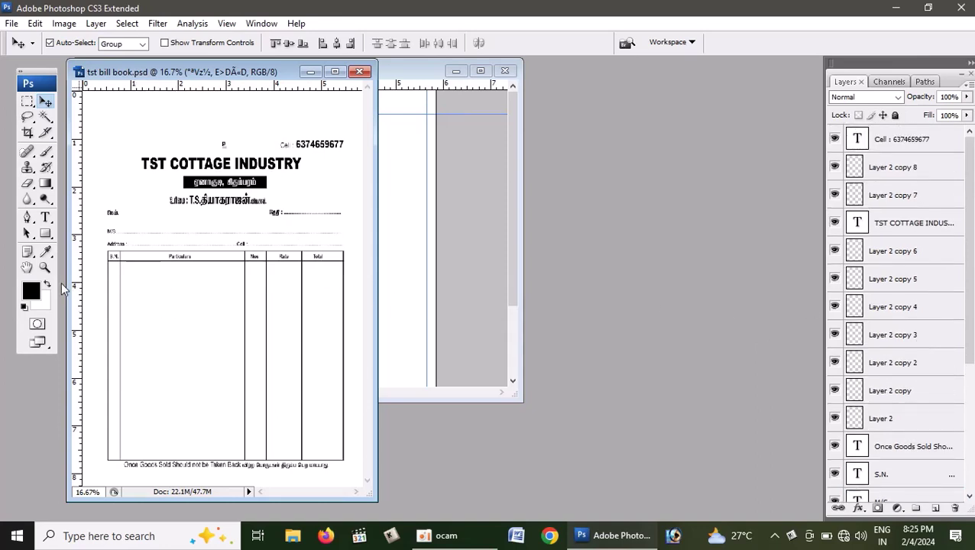
click(45, 267)
click(183, 300)
click(243, 218)
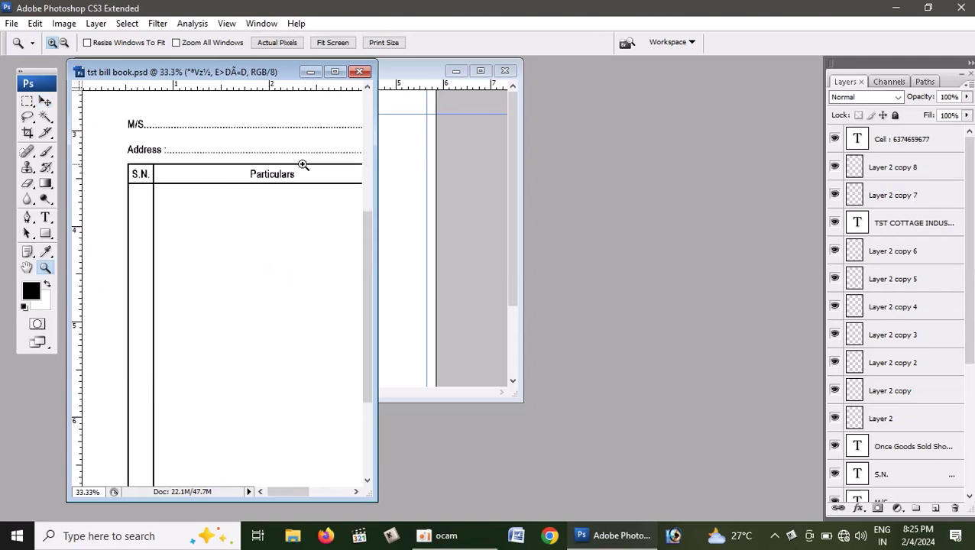
click(392, 136)
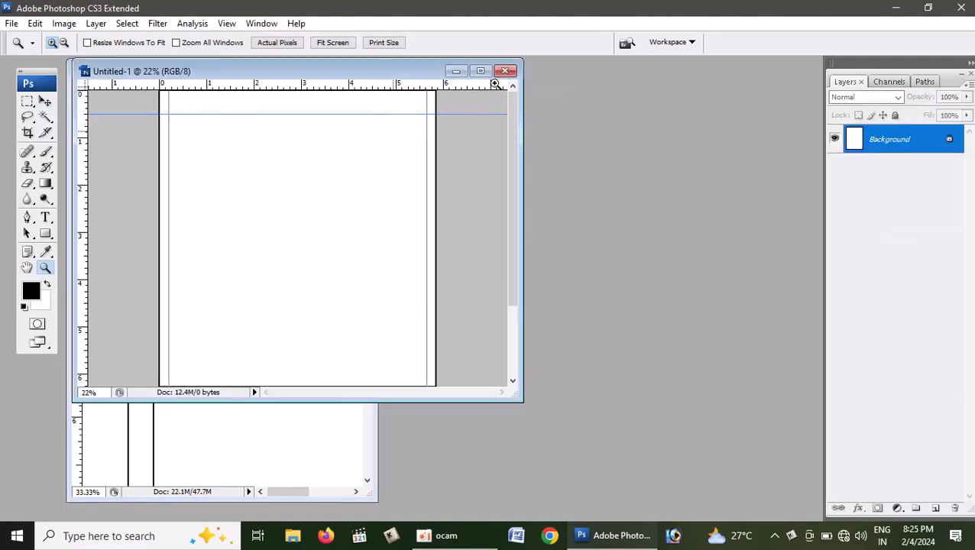
click(480, 70)
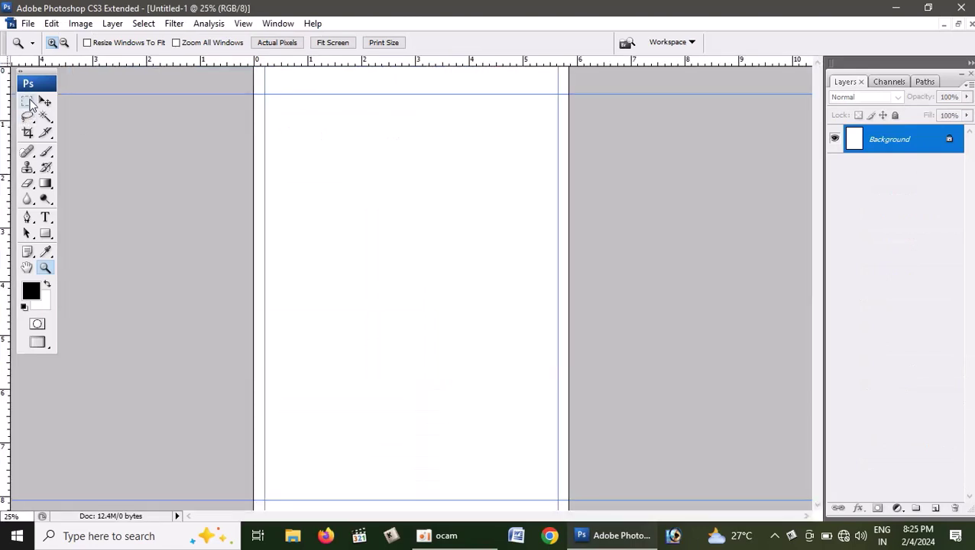
Draw a black horizontal strip near the page top on a new layer.
click(28, 101)
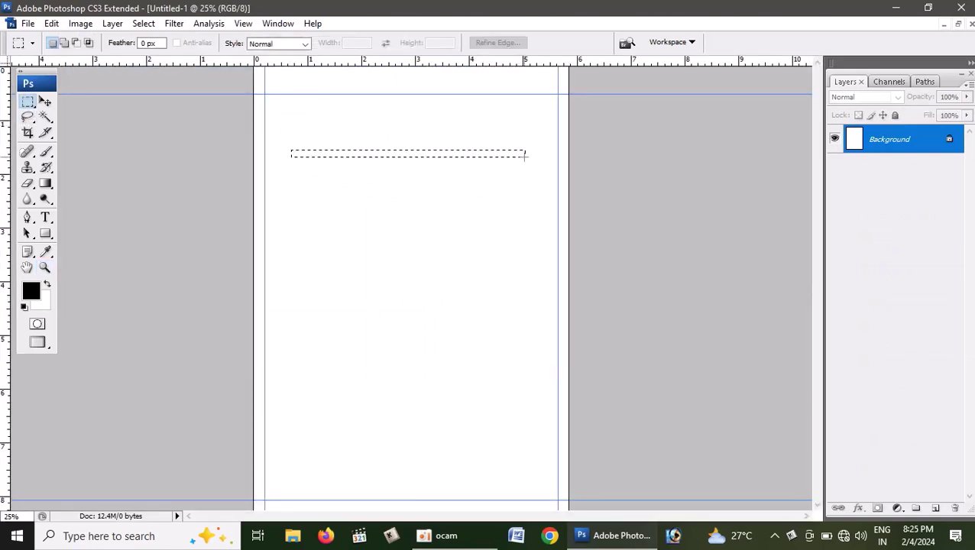
drag(369, 196, 529, 152)
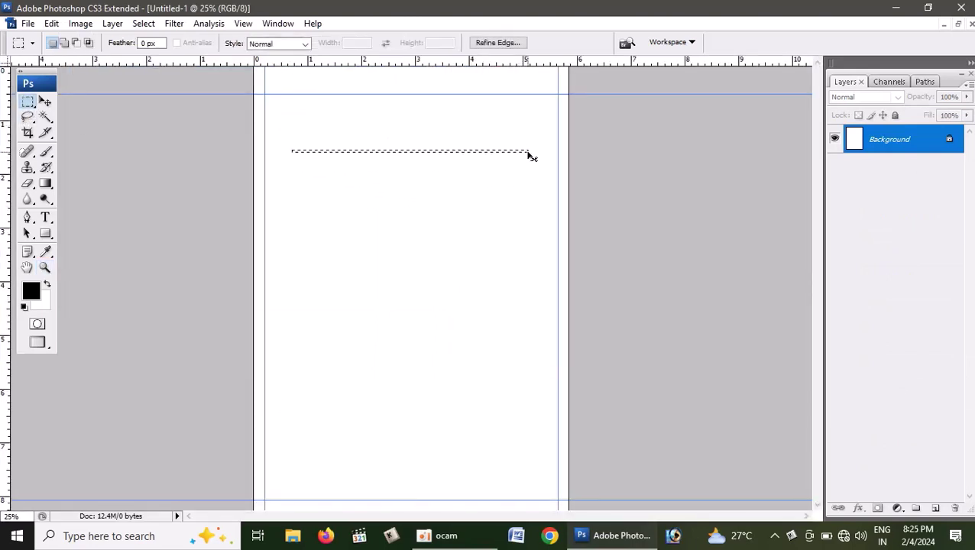
key(ctrl+shift+n)
key(Return)
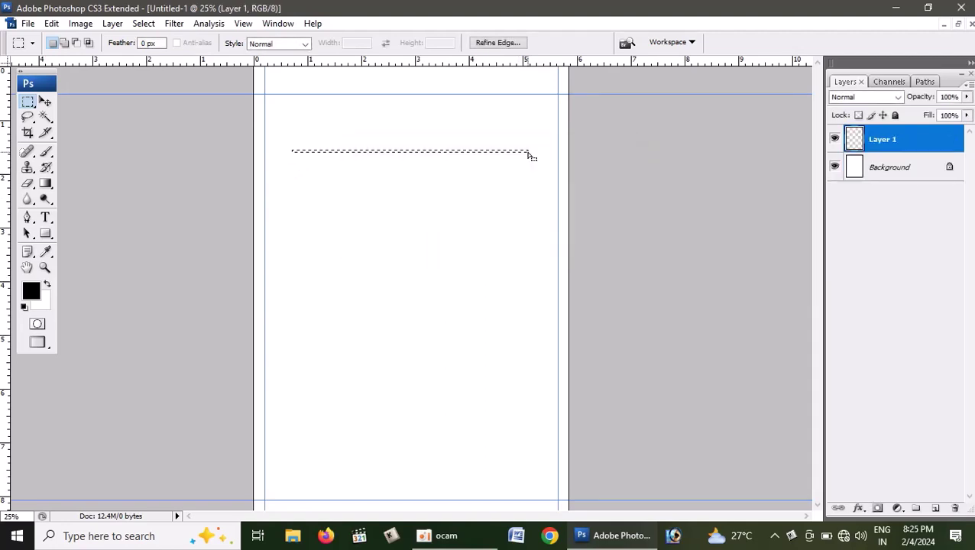
key(alt+BackSpace)
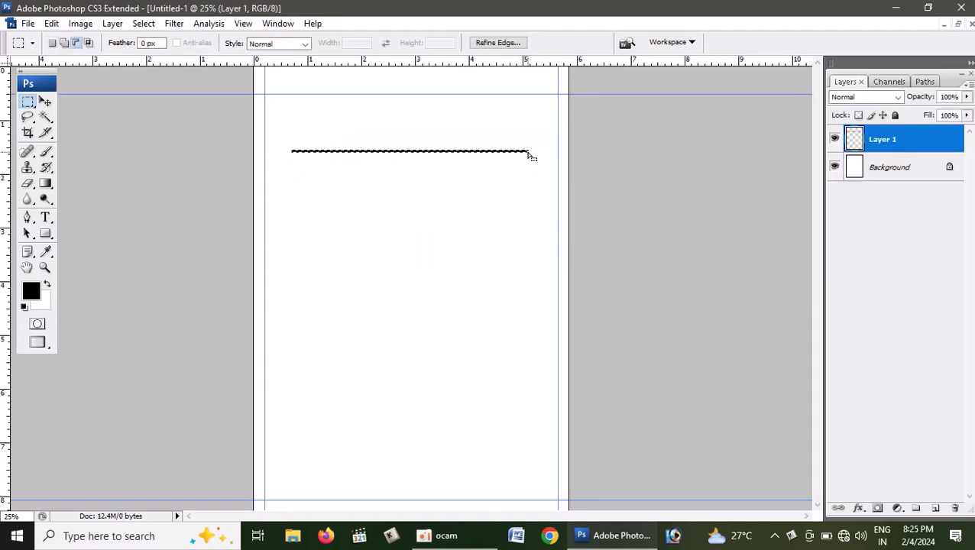
key(ctrl+d)
key(v)
scroll(490, 156, up, 1)
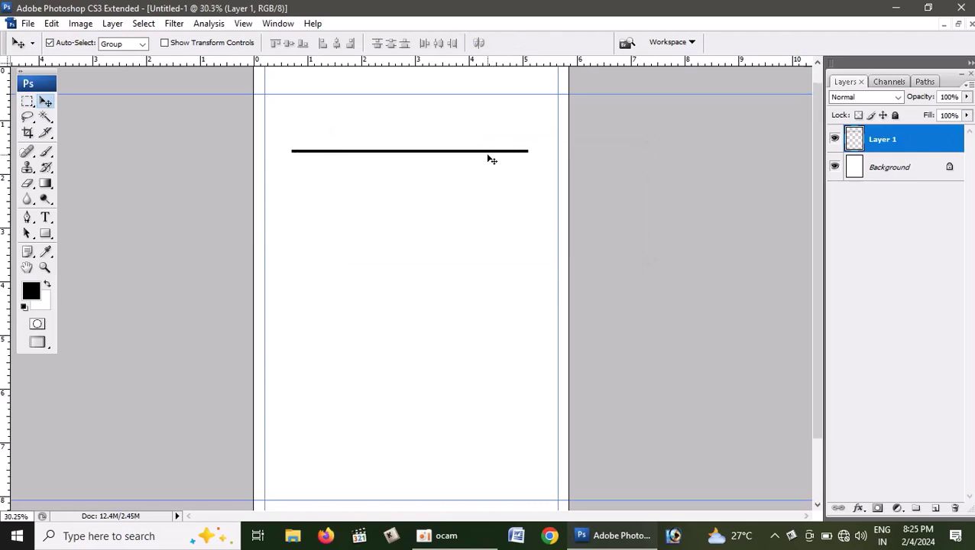
scroll(459, 129, up, 1)
Squash the strip's height with Free Transform into a thin rule and zoom to check it.
key(ctrl+t)
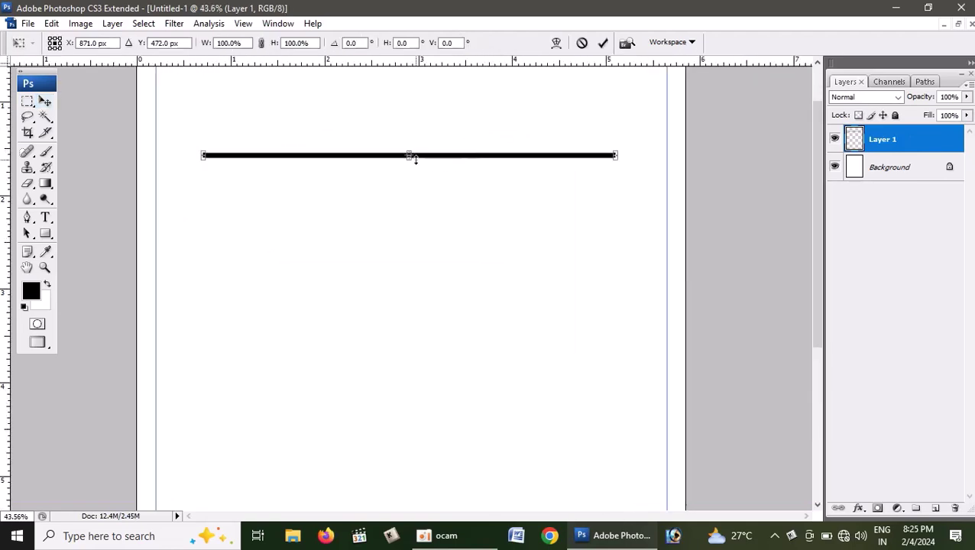
scroll(409, 155, up, 1)
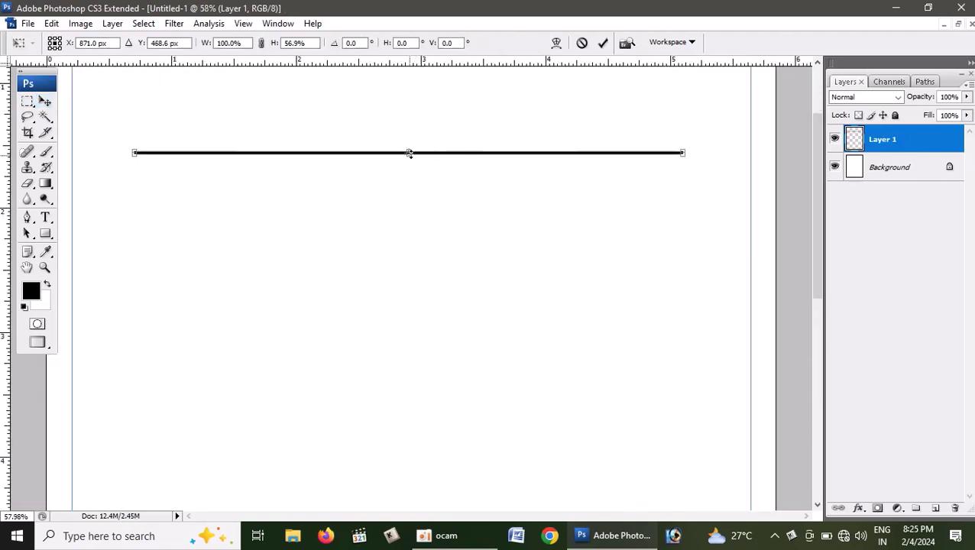
drag(408, 155, 409, 152)
key(Return)
key(Return)
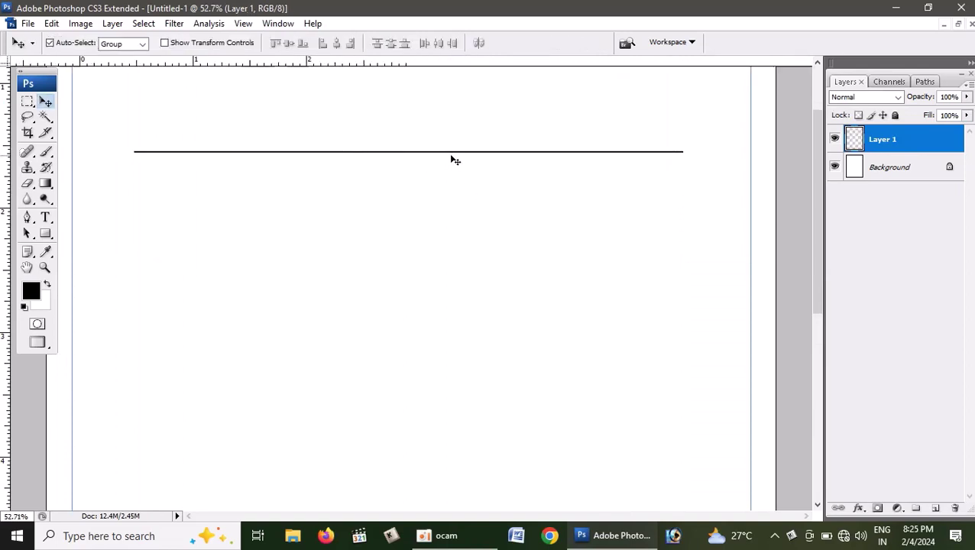
scroll(451, 157, down, 1)
scroll(451, 157, down, 1)
scroll(449, 160, down, 2)
scroll(447, 162, up, 1)
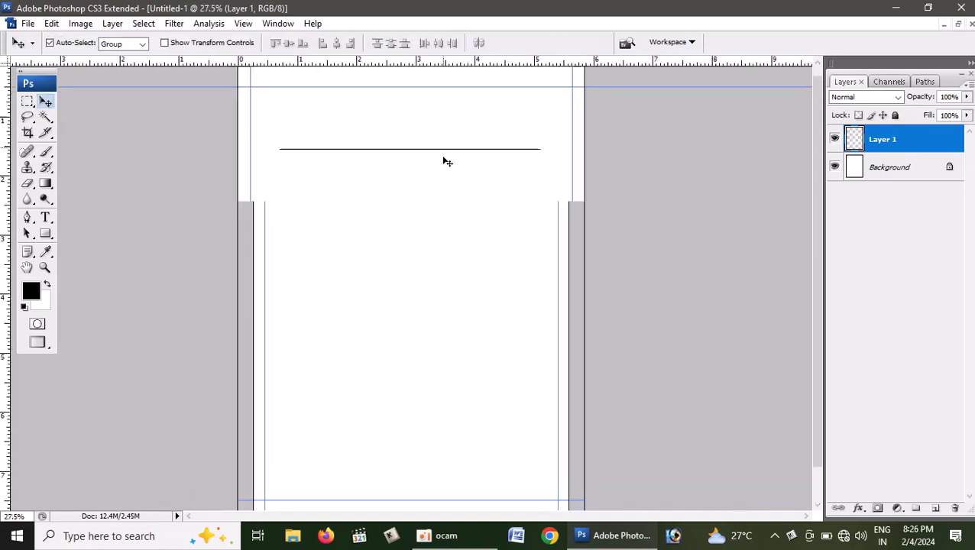
scroll(441, 158, up, 1)
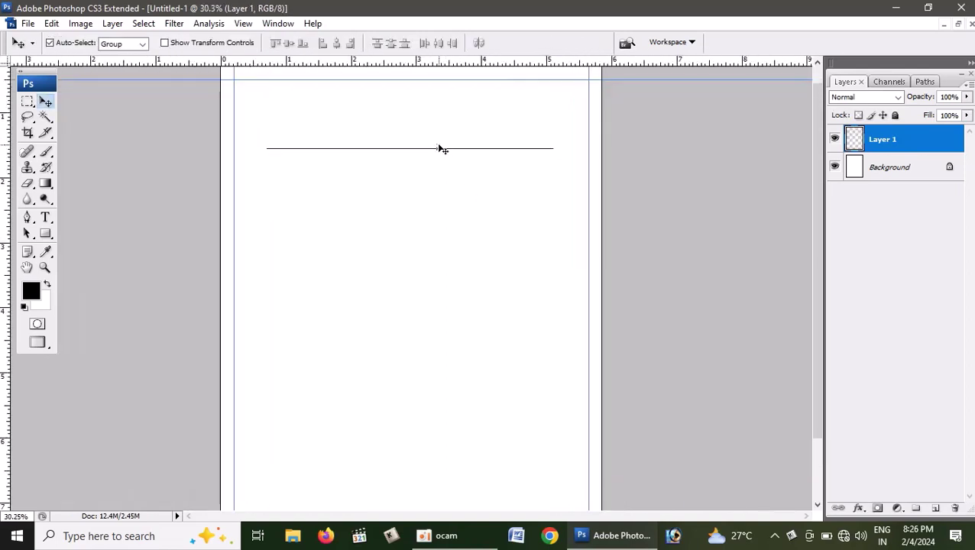
click(440, 150)
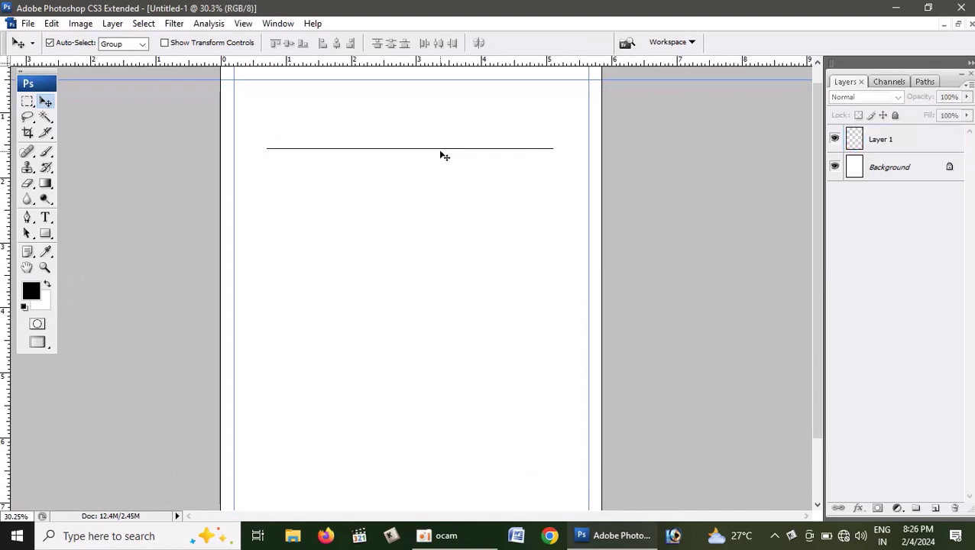
scroll(441, 152, up, 4)
scroll(441, 153, up, 1)
scroll(442, 150, up, 1)
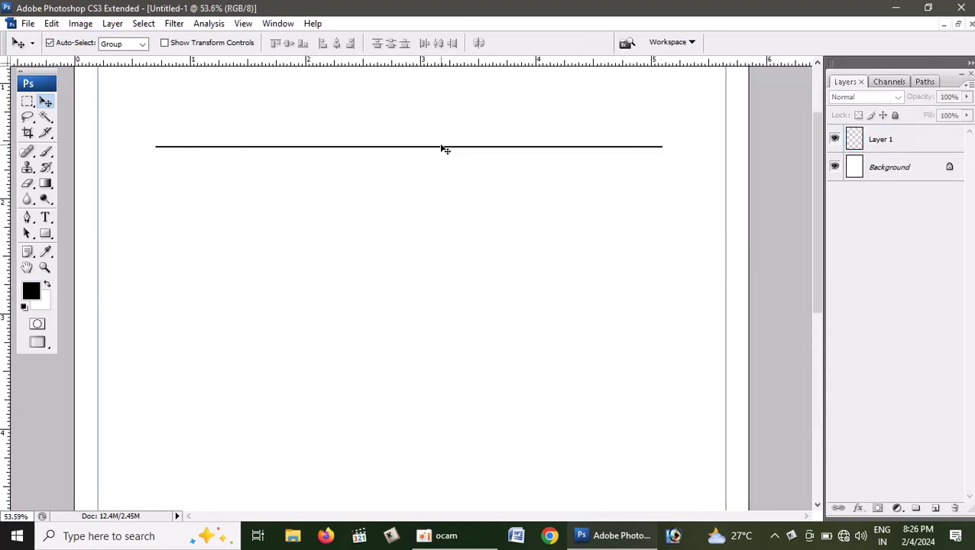
click(441, 151)
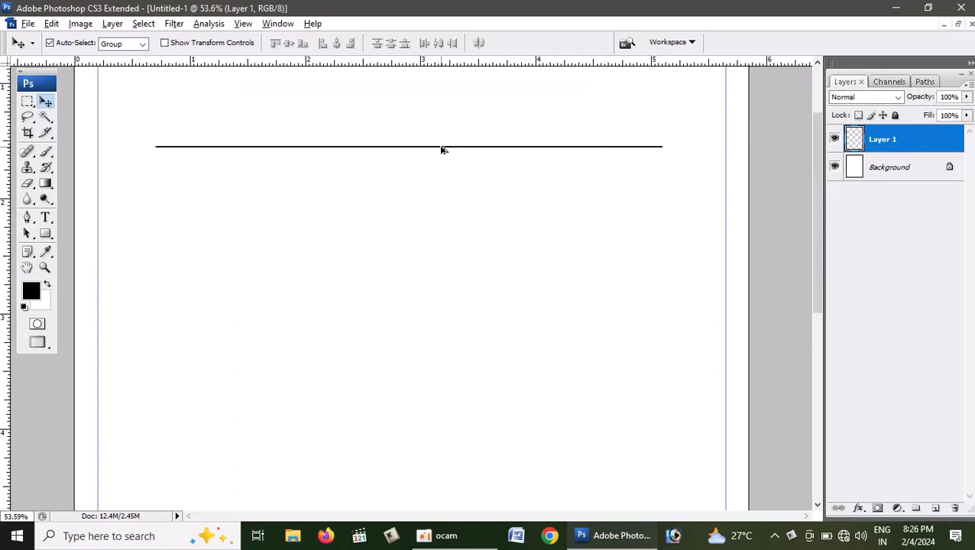
Alt-drag a copy of the line downward and nudge it, then undo that attempt.
alt+drag(441, 151, 442, 176)
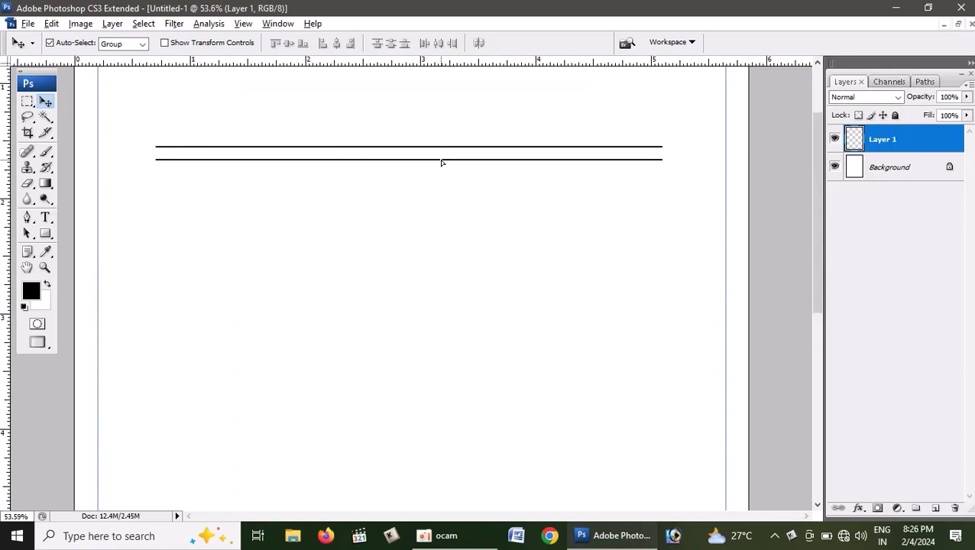
key(Down)
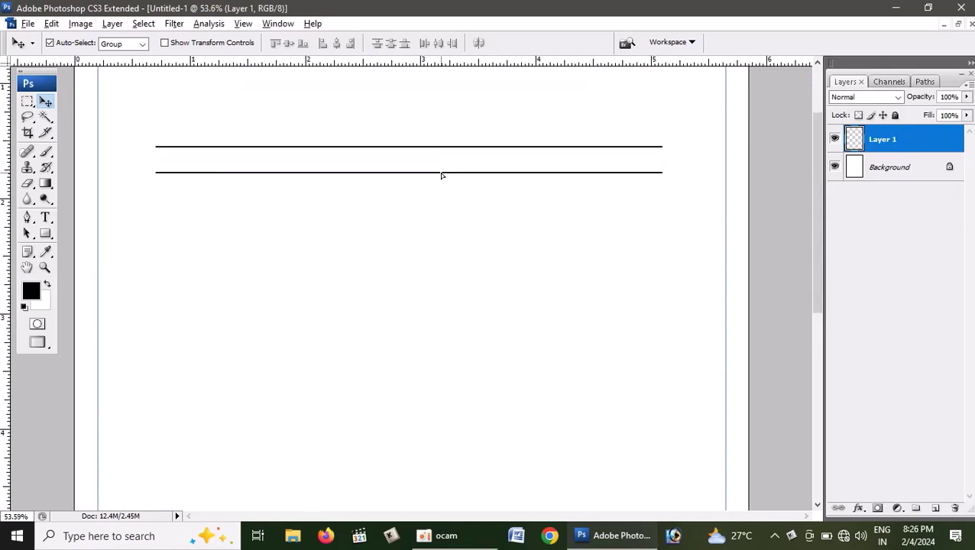
key(Down)
key(Down)
key(Down)
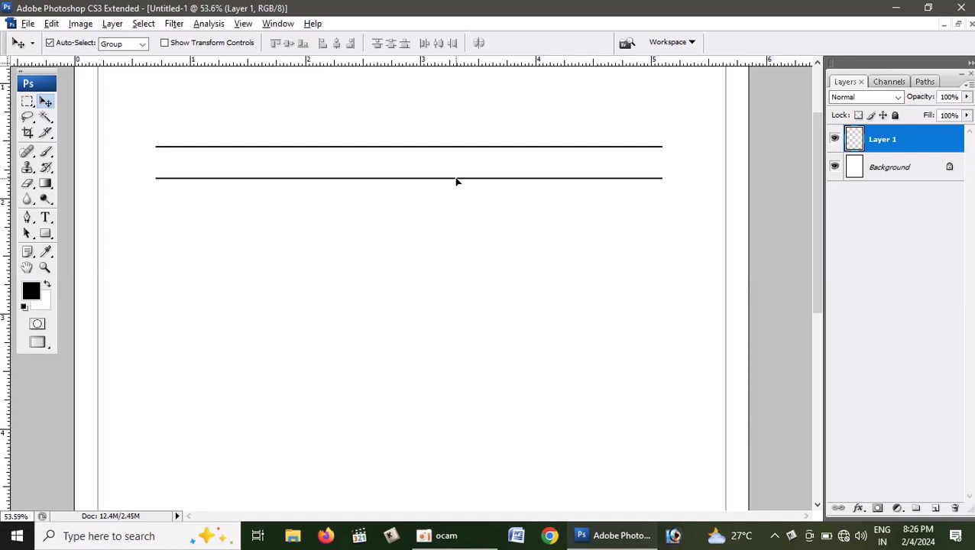
key(shift+Right)
key(shift+Right)
key(shift+Right)
mouse_move(456, 180)
mouse_down()
mouse_move(440, 184)
mouse_move(440, 194)
mouse_move(495, 202)
mouse_move(483, 202)
mouse_up()
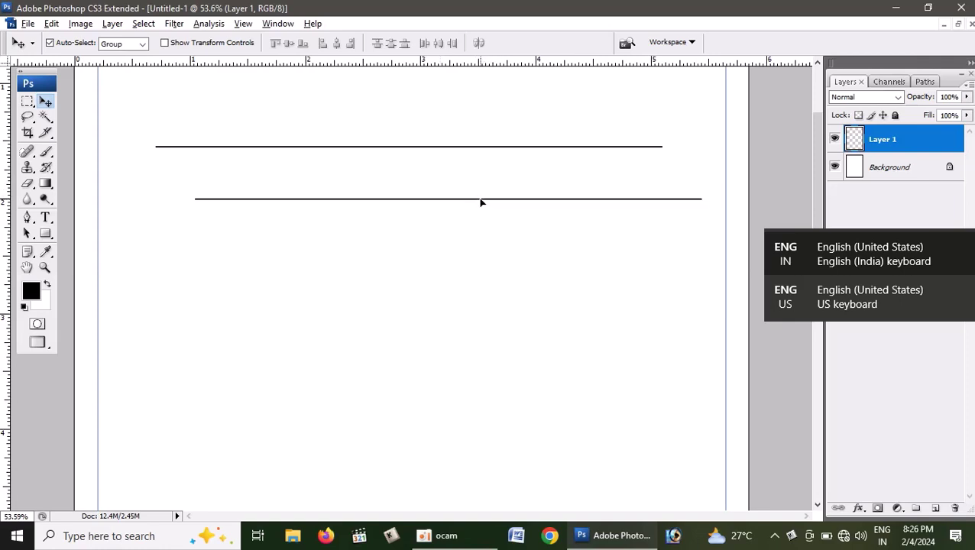
key(ctrl+z)
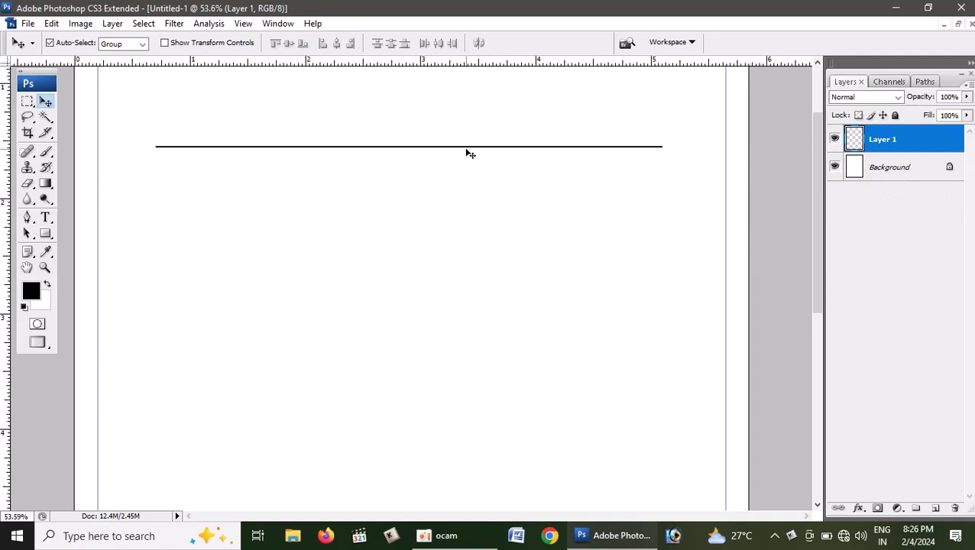
Duplicate the line just below the original and again far down, then copy the bottom one.
click(467, 152)
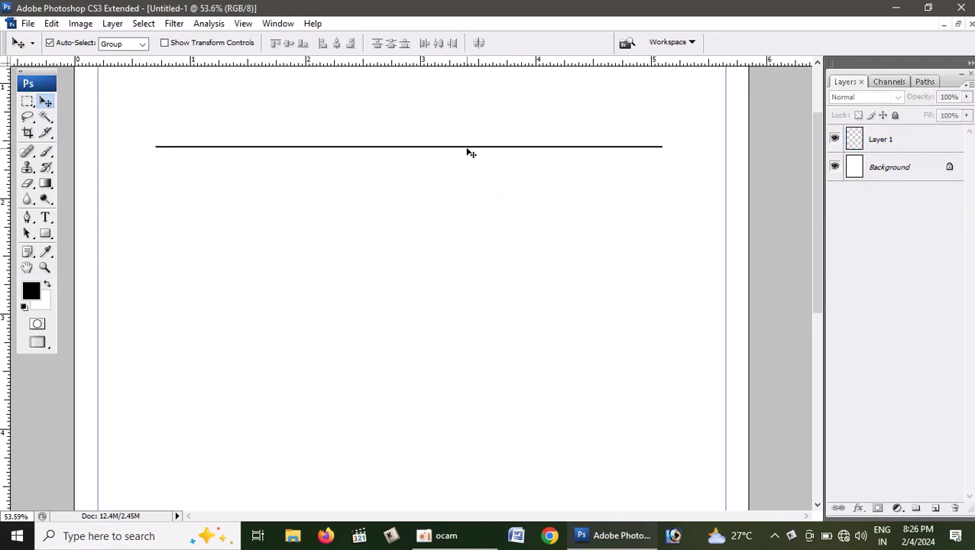
click(468, 148)
drag(468, 148, 475, 193)
scroll(475, 192, down, 1)
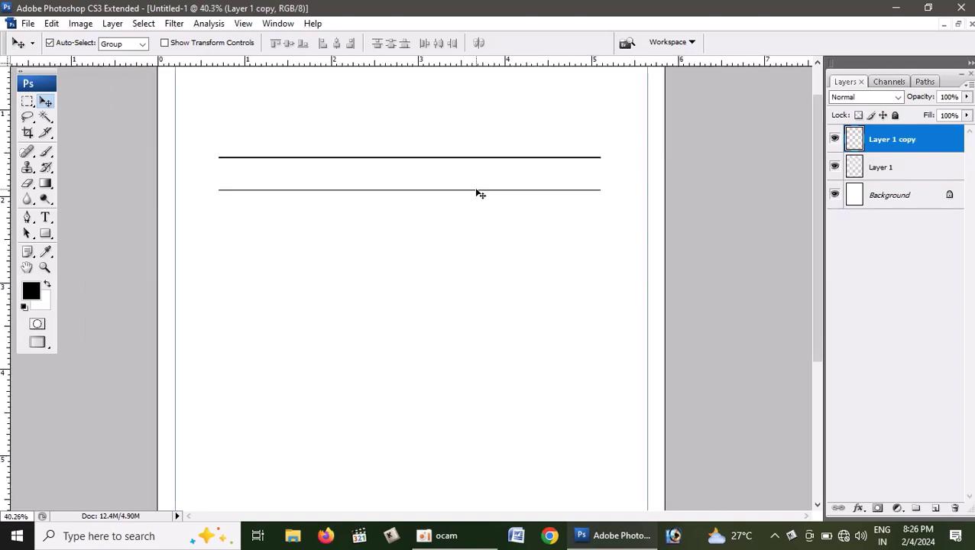
click(477, 194)
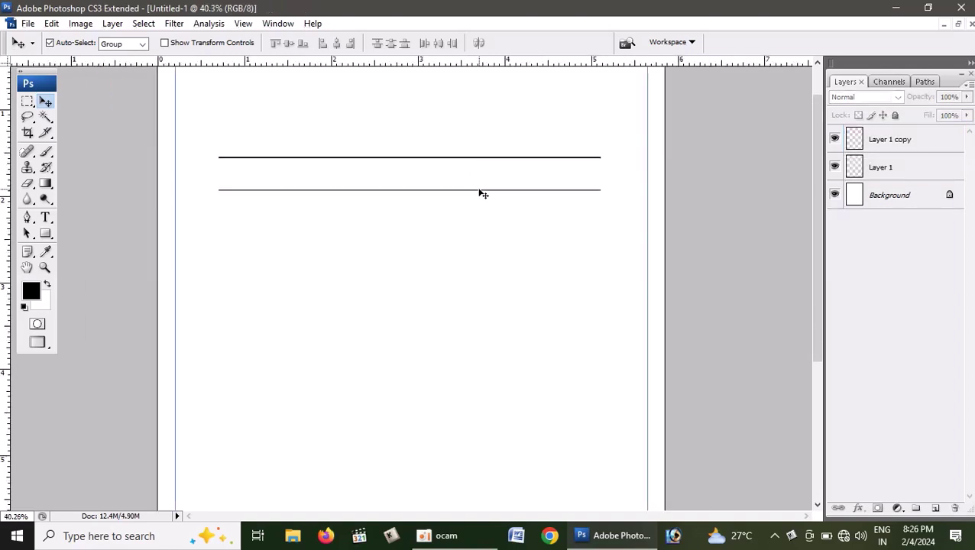
drag(479, 193, 475, 405)
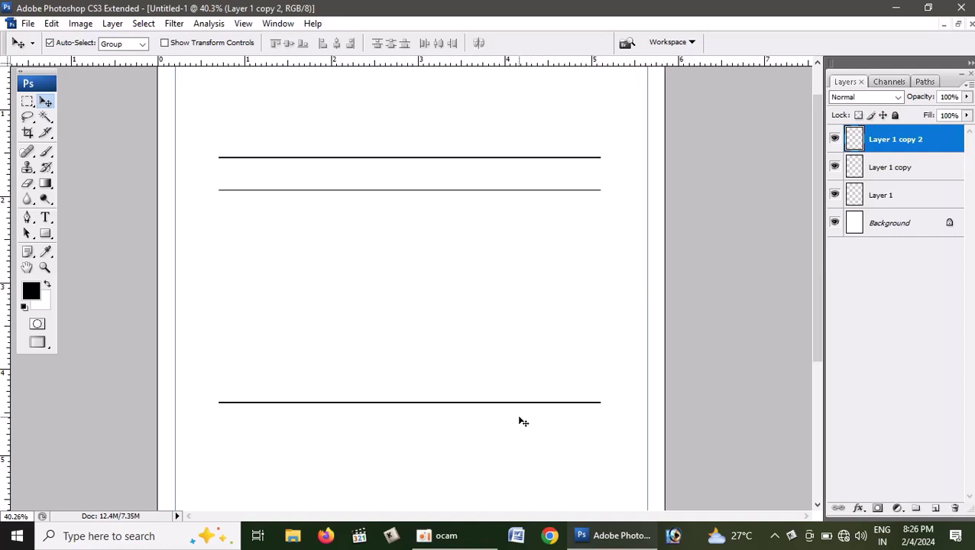
key(ctrl+j)
Rotate the line copy 90° into a vertical rule and place it at the table's left end.
key(ctrl+t)
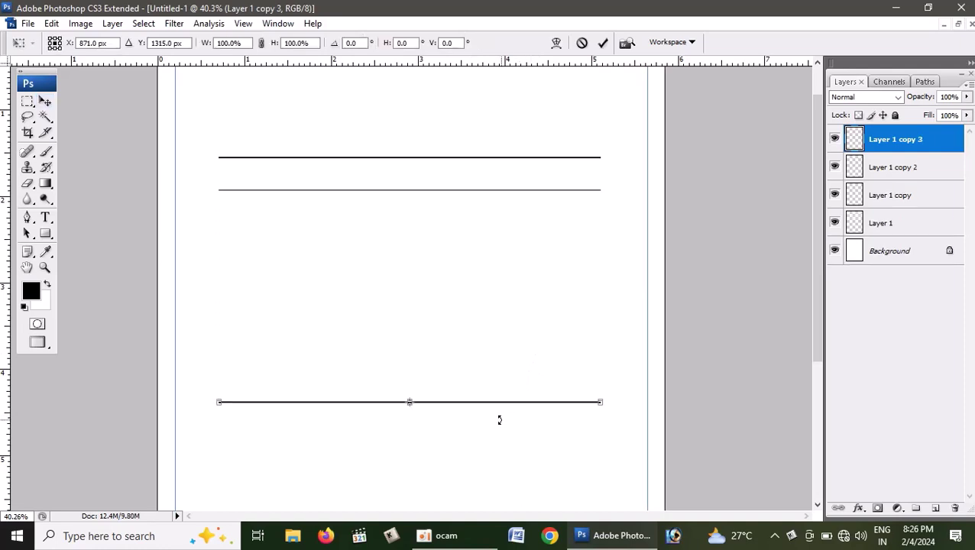
key(shift+Up)
key(shift+Up)
key(shift+Up)
key(shift+Up)
key(shift+Up)
key(shift+Up)
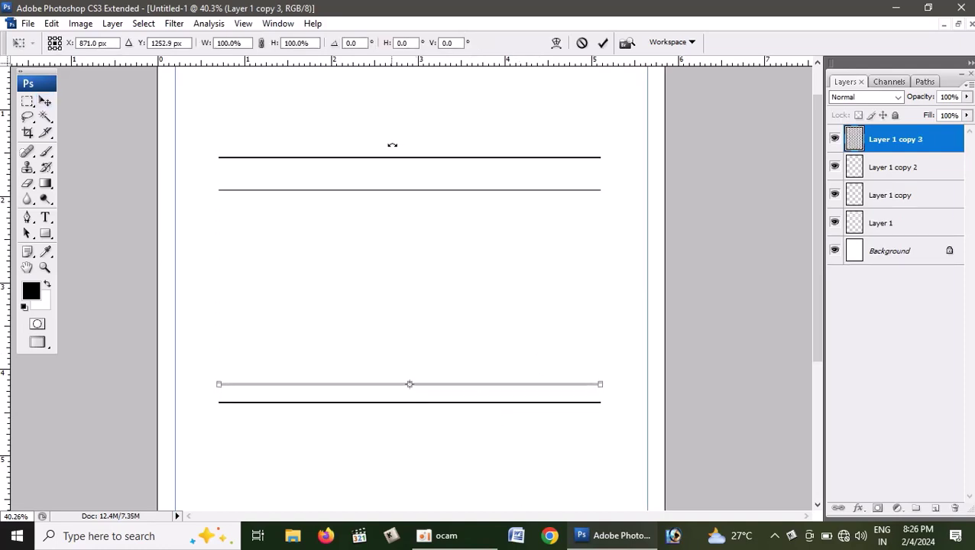
double_click(350, 43)
text(9)
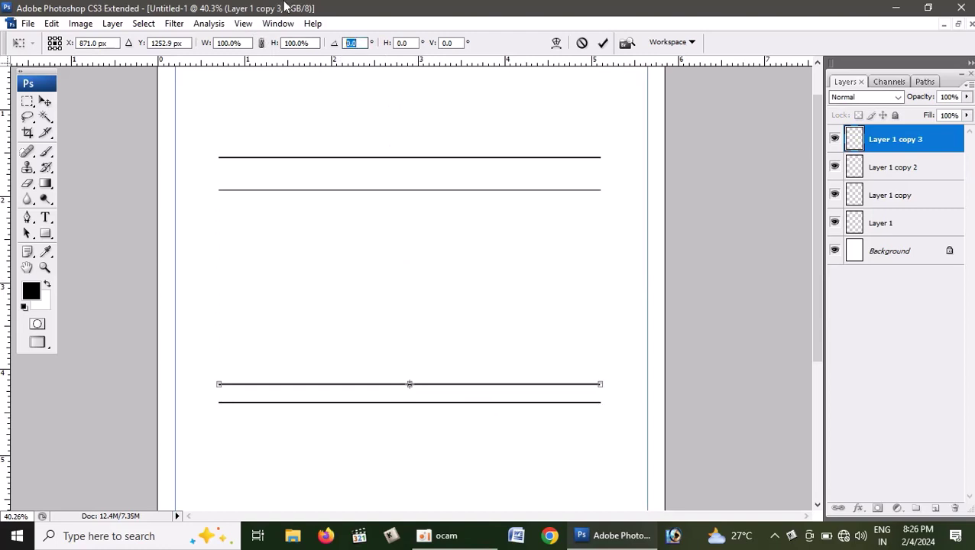
text(0)
key(Return)
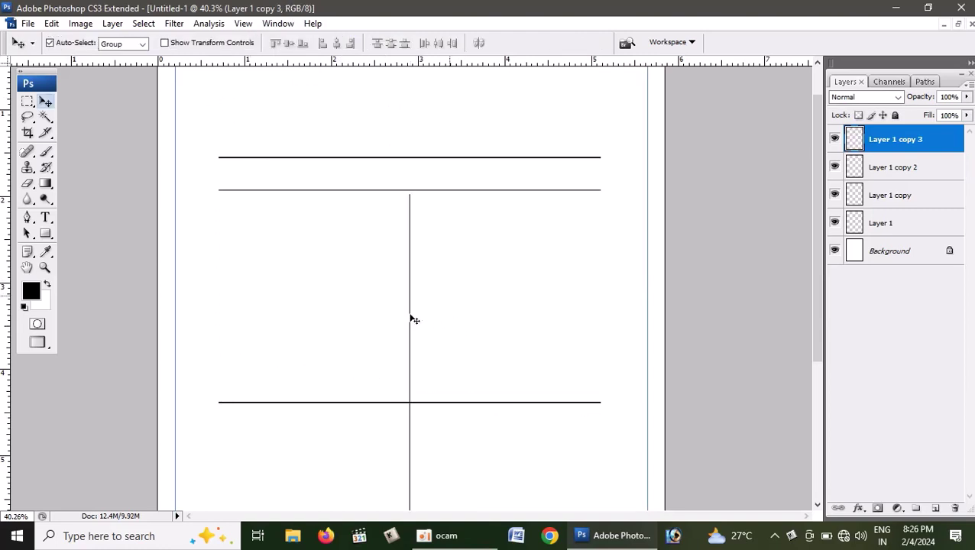
mouse_move(411, 274)
mouse_down()
mouse_move(272, 220)
mouse_move(213, 215)
mouse_move(217, 229)
mouse_up()
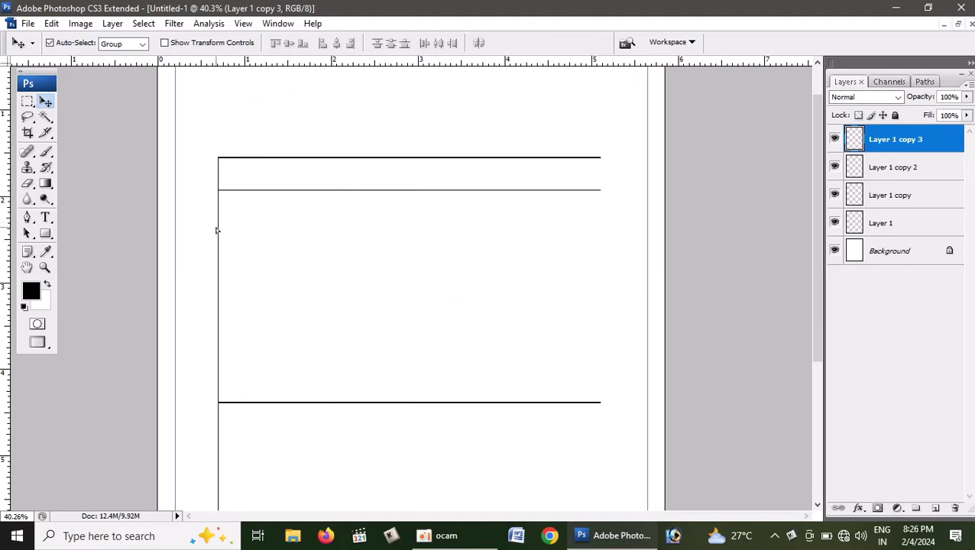
Duplicate the vertical rule into further column lines, nudging the last to the table's right end.
mouse_move(219, 232)
alt+mouse_down()
mouse_move(365, 232)
mouse_move(248, 261)
mouse_move(290, 274)
mouse_move(448, 281)
alt+mouse_up()
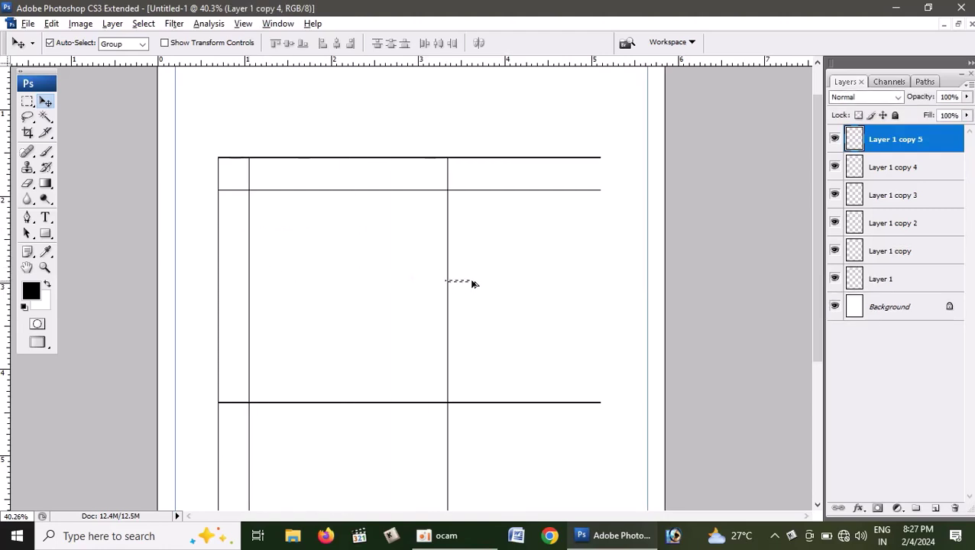
click(450, 304)
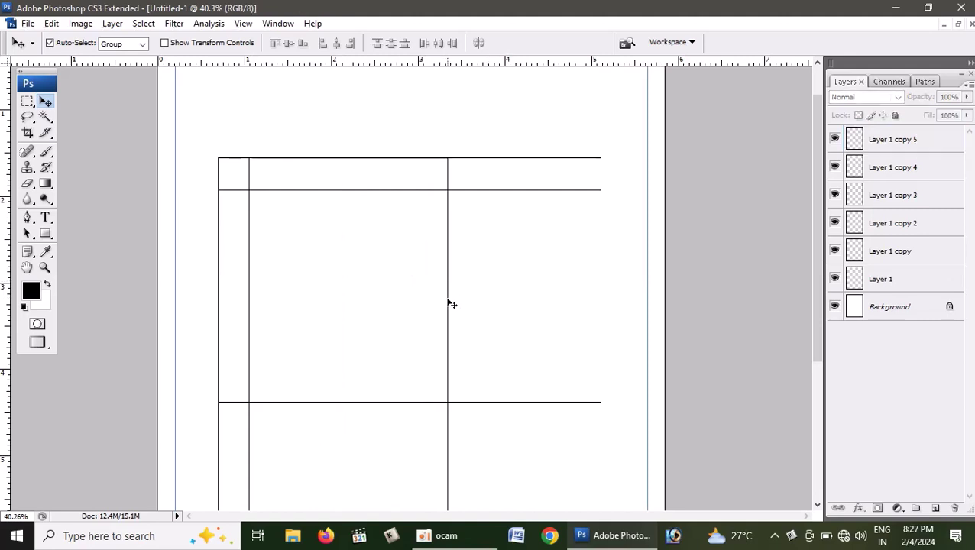
click(450, 303)
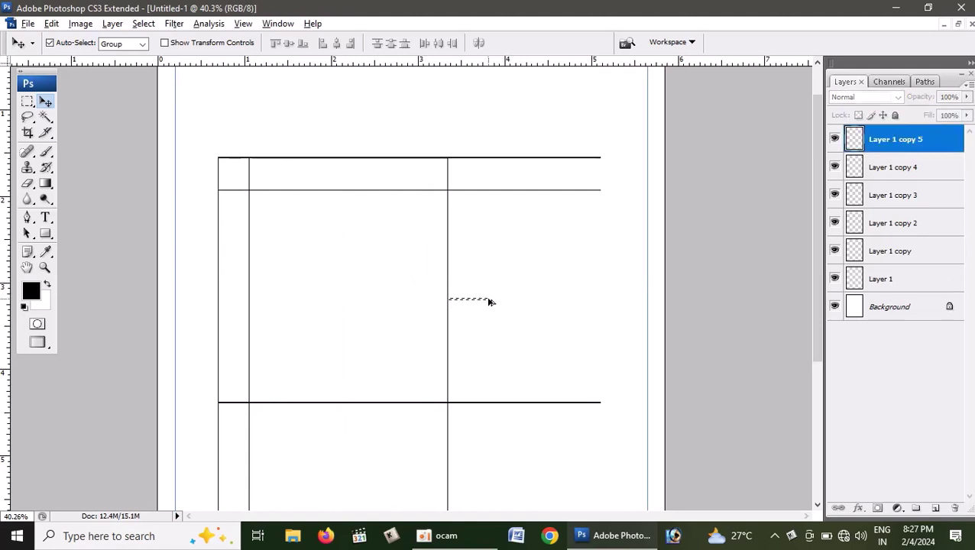
click(451, 315)
drag(450, 316, 529, 316)
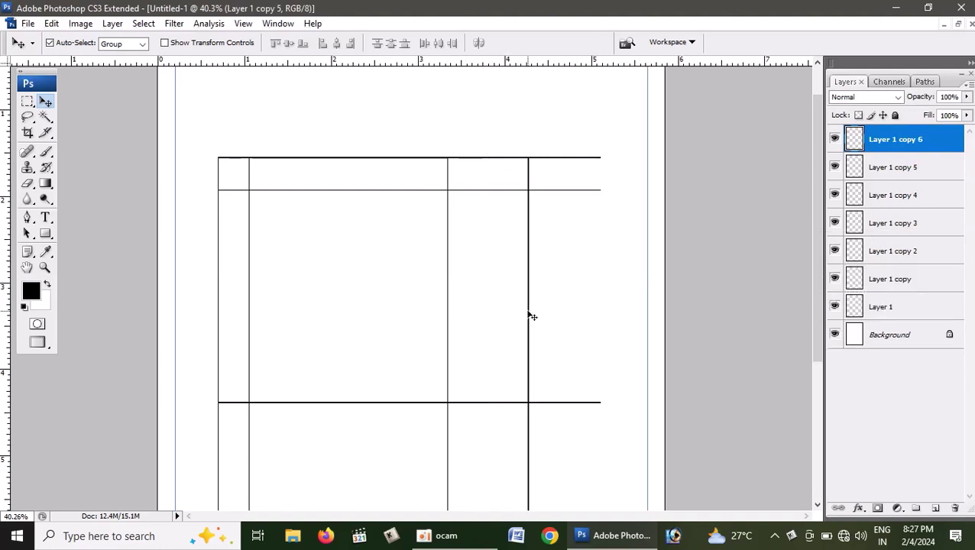
key(ctrl+j)
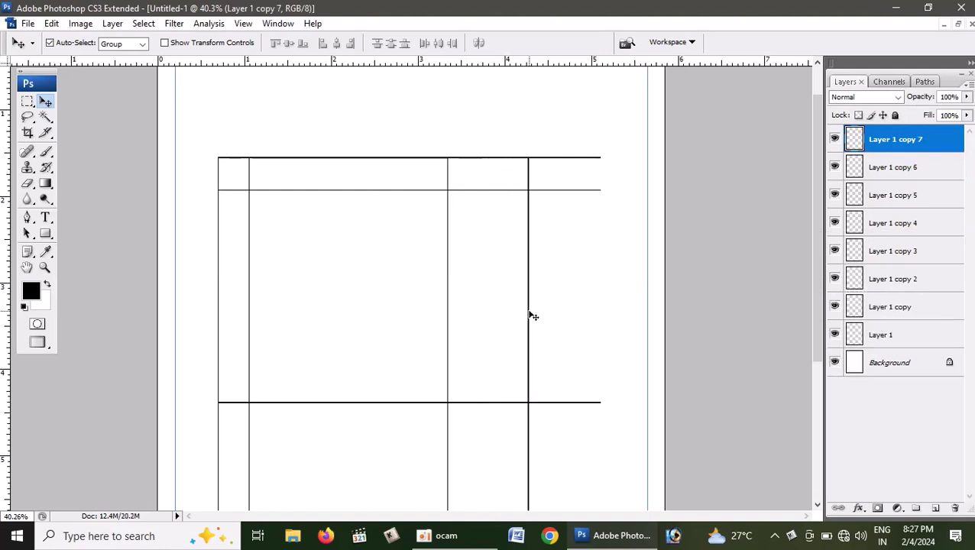
key(shift+Right)
key(shift+Right)
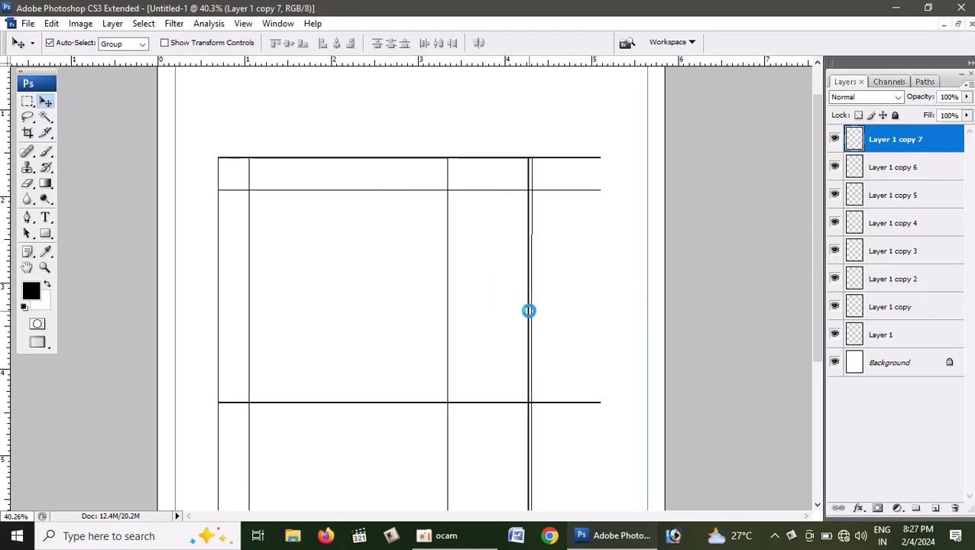
key(shift+Right)
key(shift+Right)
key(shift+Right)
key(shift+Right)
key(shift+Right)
key(shift+Right)
key(shift+Right)
key(shift+Right)
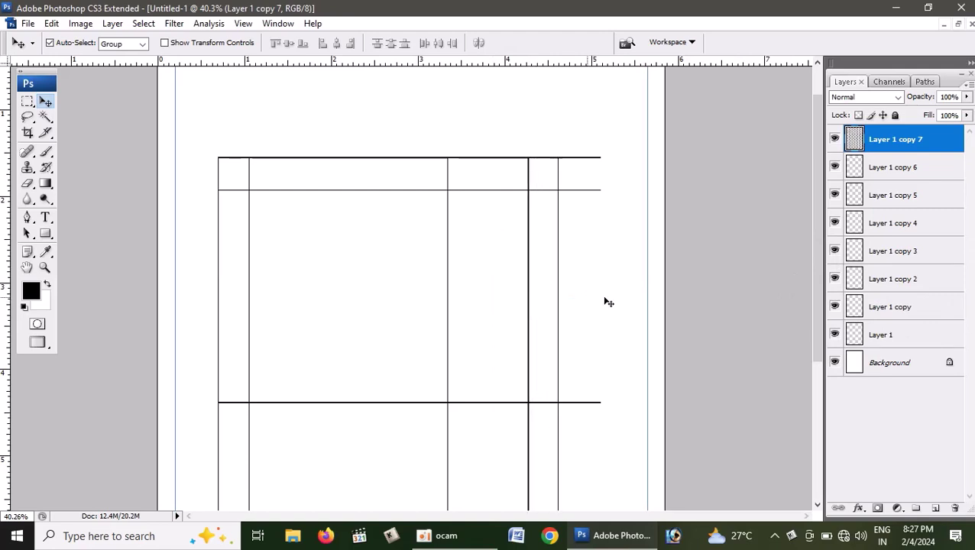
key(shift+Right)
key(shift+Right)
key(shift+Right)
key(shift+Right)
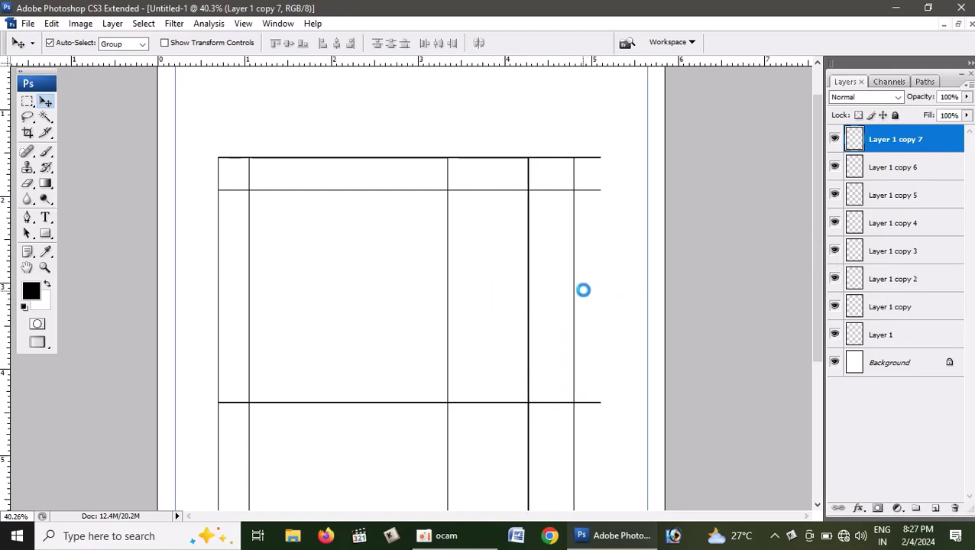
key(shift+Right)
key(shift+Right)
key(shift+Right)
key(shift+Right)
key(shift+Right)
key(shift+Right)
key(shift+Right)
key(shift+Right)
key(shift+Right)
key(shift+Right)
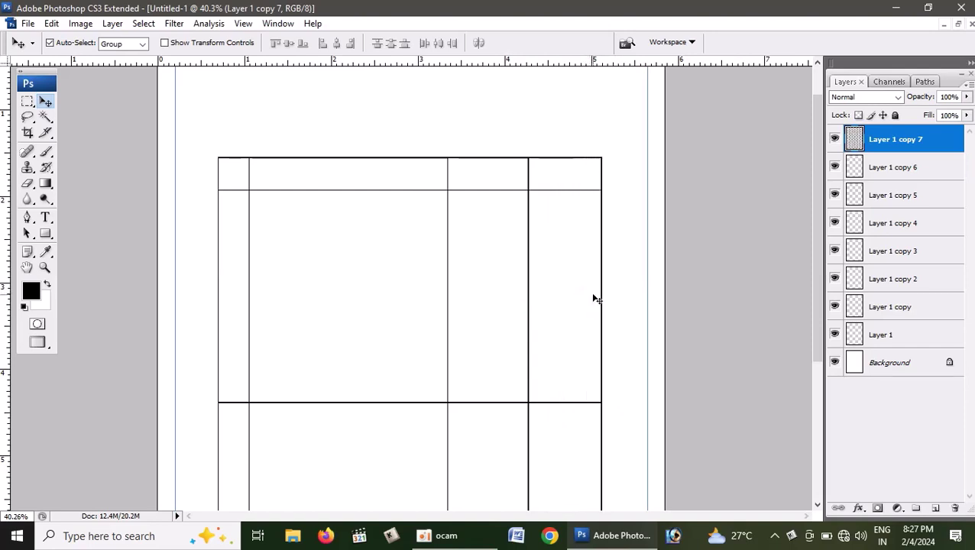
scroll(522, 272, up, 2)
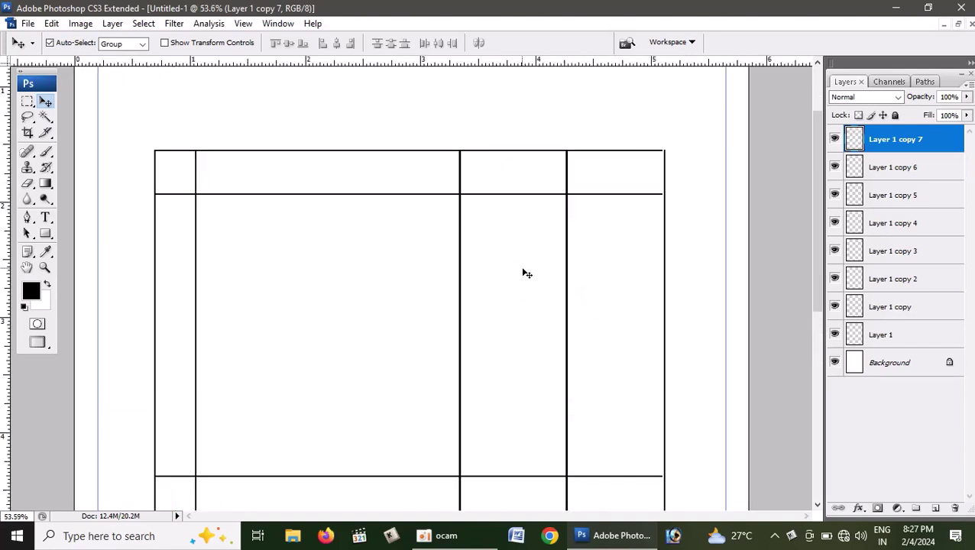
drag(817, 302, 819, 431)
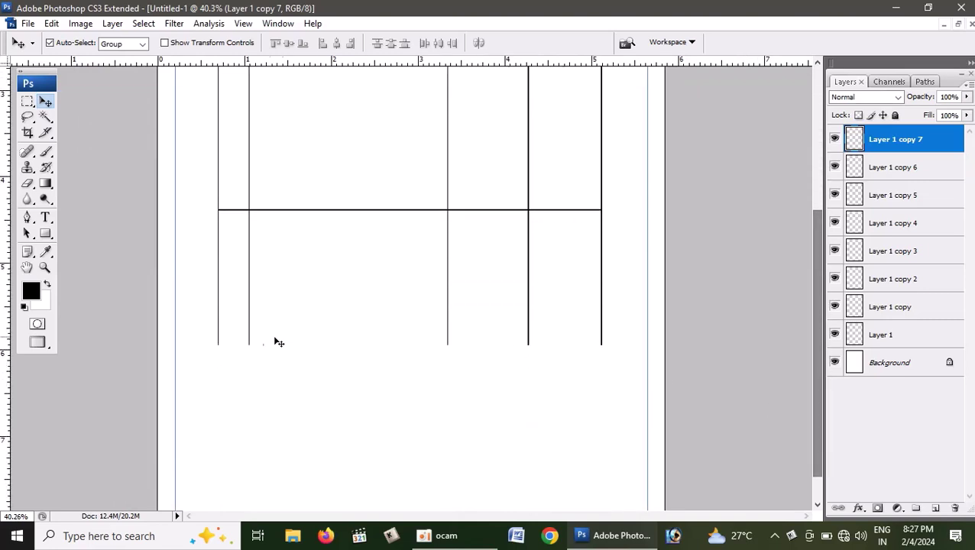
Select the column-line layers Layer 1 copy 3 through Layer 1 copy 7.
click(221, 346)
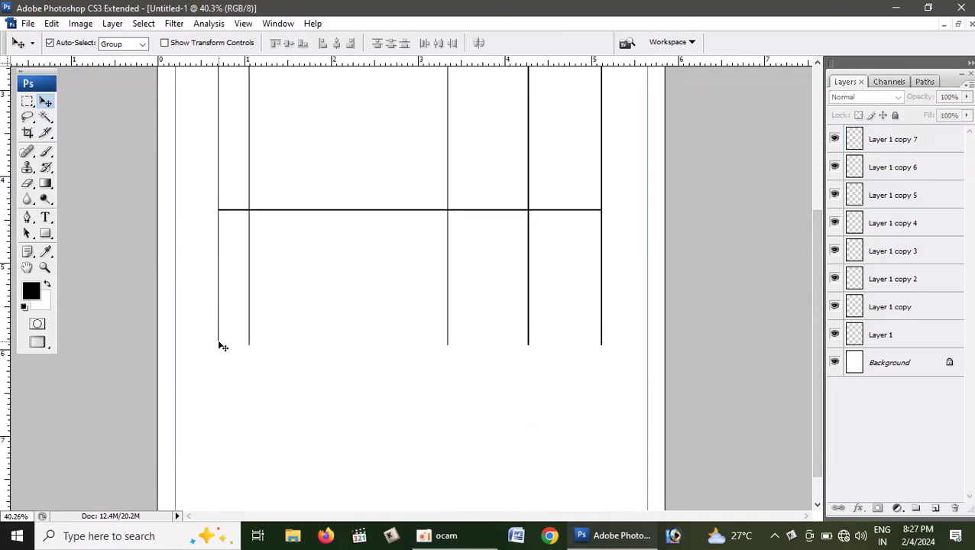
right_click(222, 343)
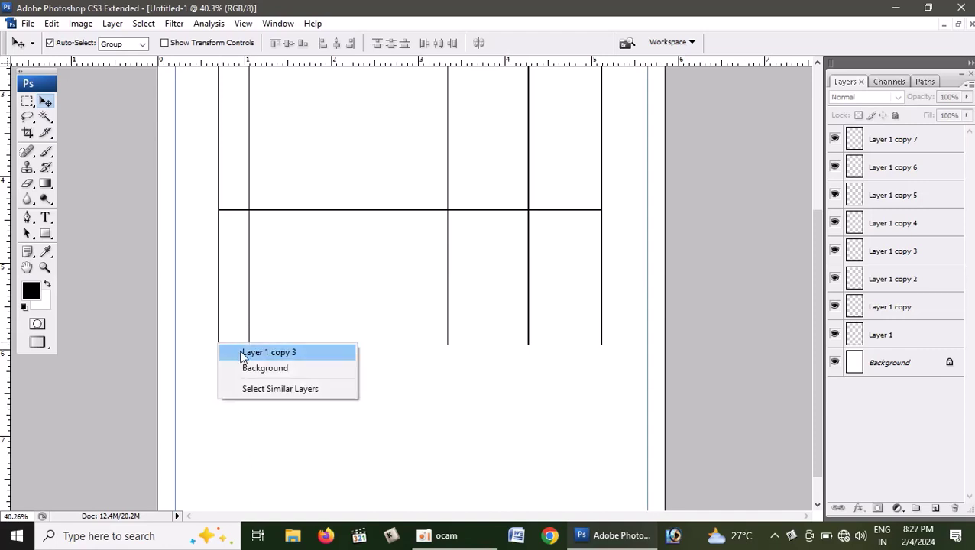
click(242, 351)
right_click(248, 337)
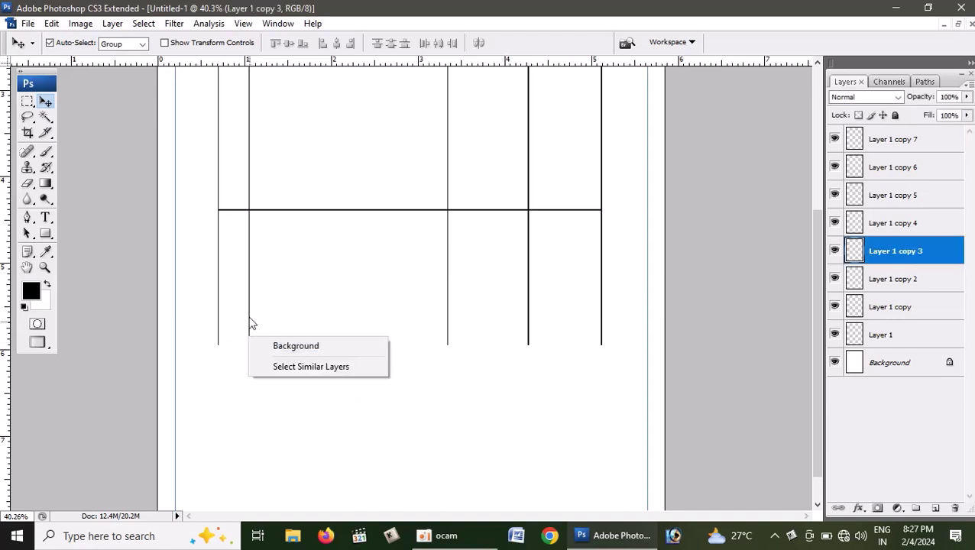
click(251, 317)
shift+right_click(251, 316)
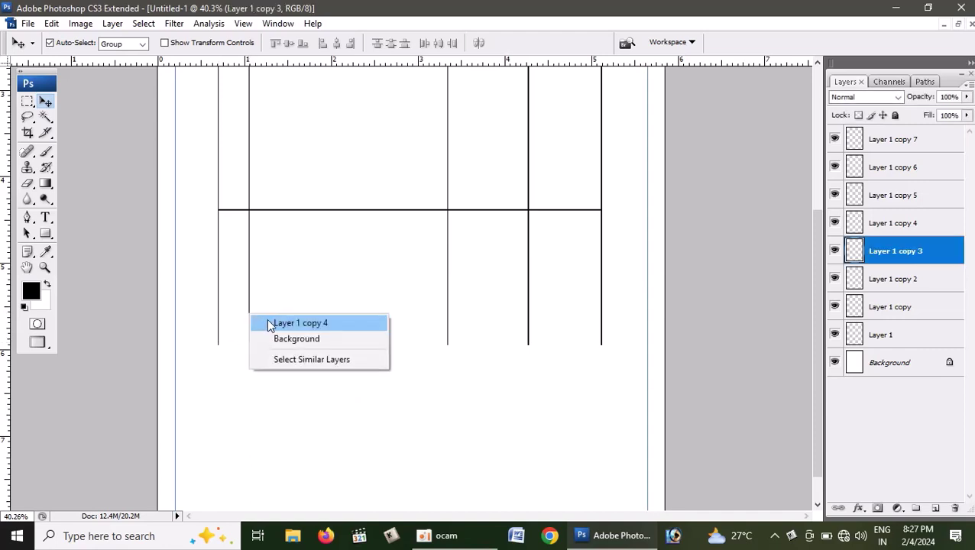
click(266, 322)
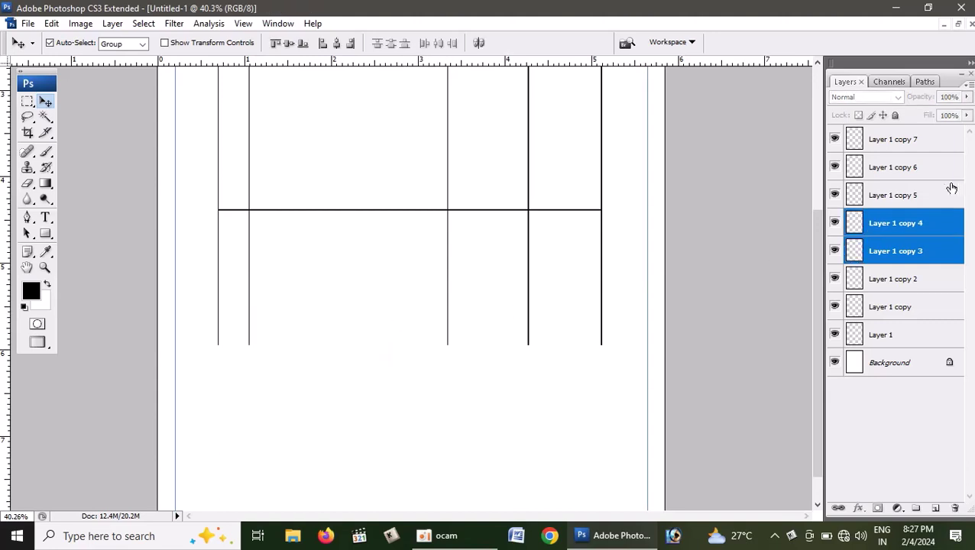
shift+click(931, 197)
shift+click(930, 175)
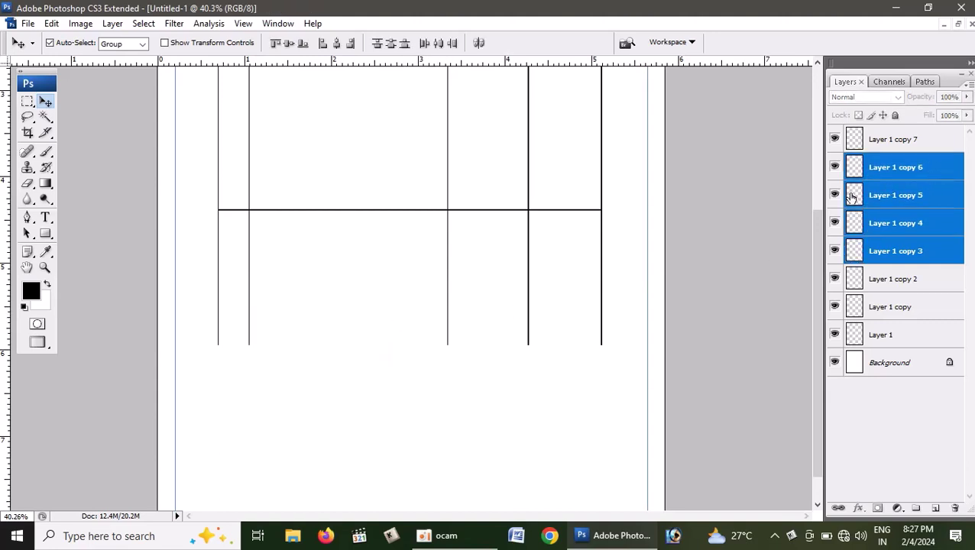
key(ctrl+t)
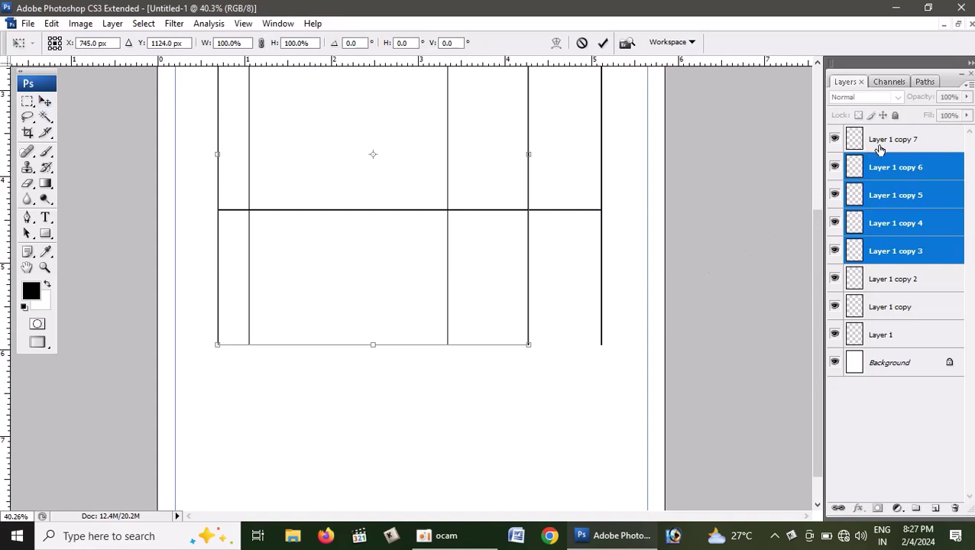
click(603, 42)
shift+click(917, 141)
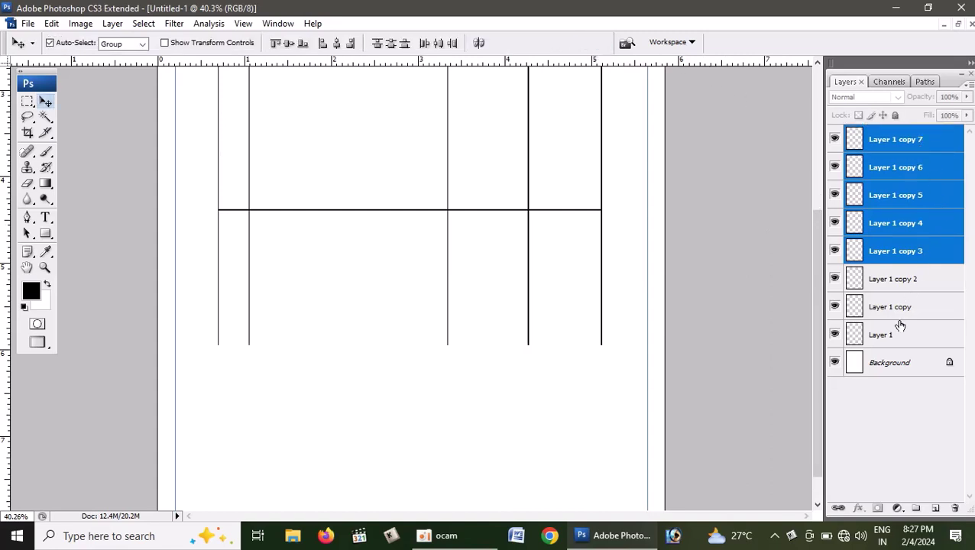
Shorten the selected column lines to about two-thirds height, then select all line layers.
key(ctrl+t)
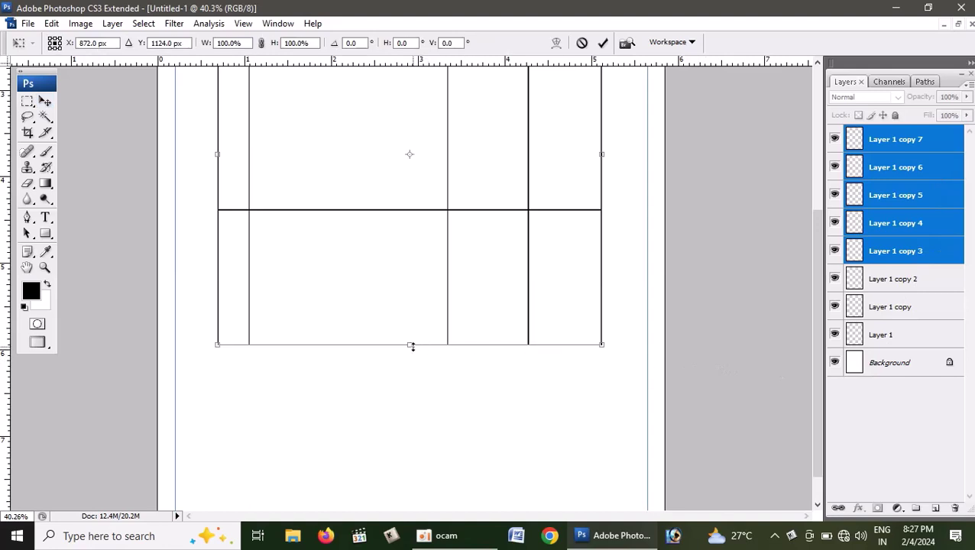
drag(411, 346, 418, 211)
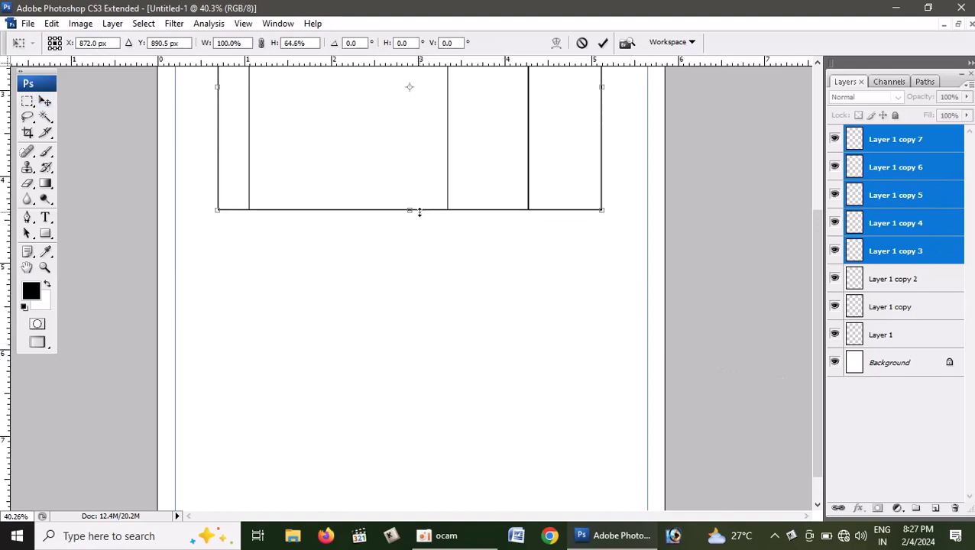
key(Return)
scroll(459, 244, down, 1)
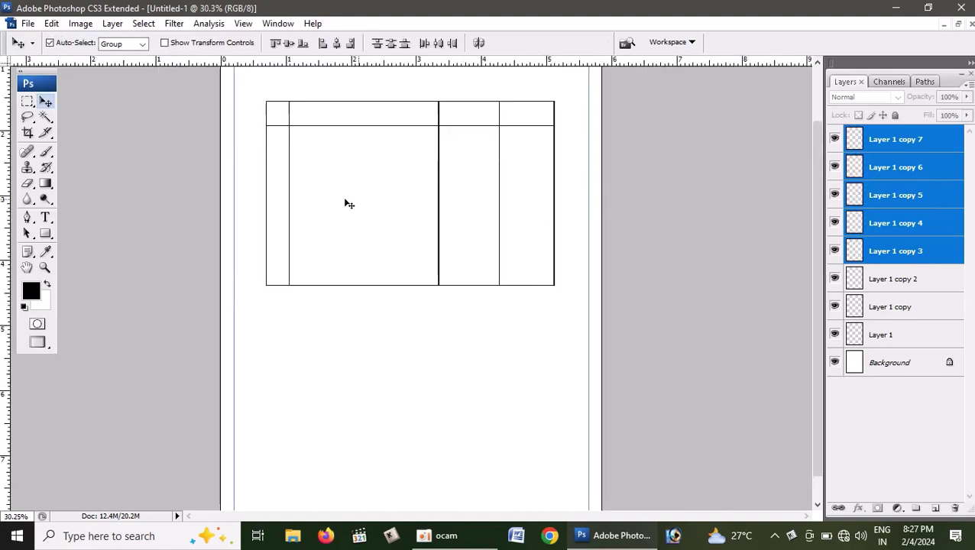
drag(225, 87, 588, 321)
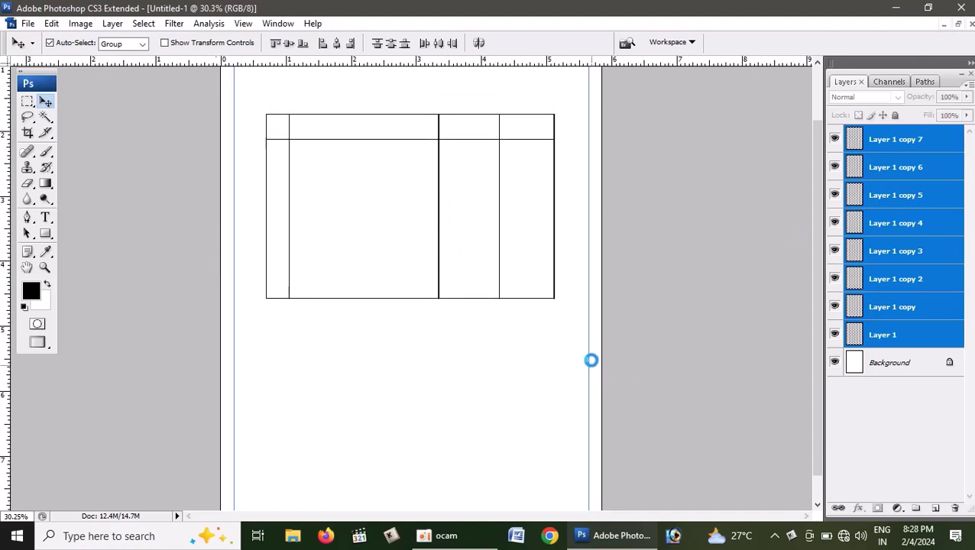
Add a vertical guide at 50% of the page width.
click(244, 24)
click(271, 323)
text(50)
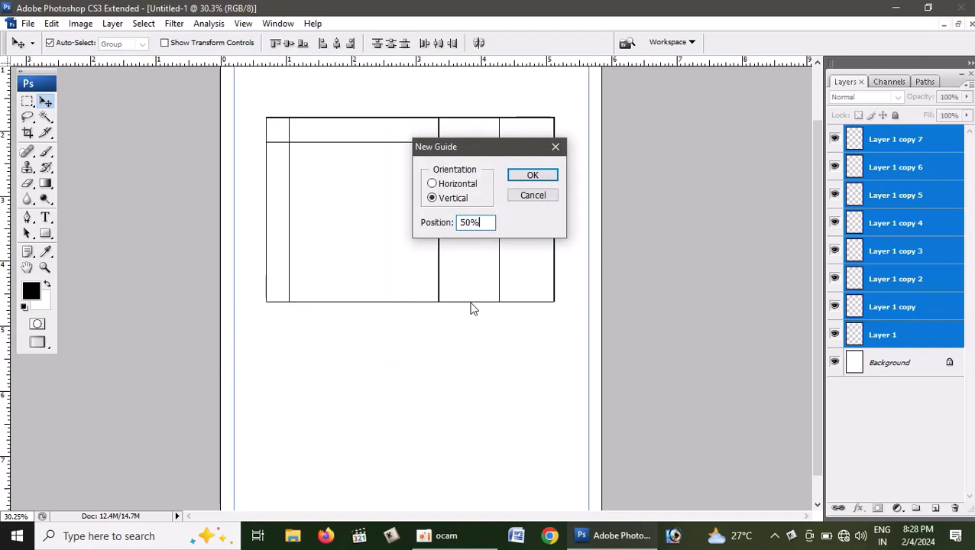
key(Return)
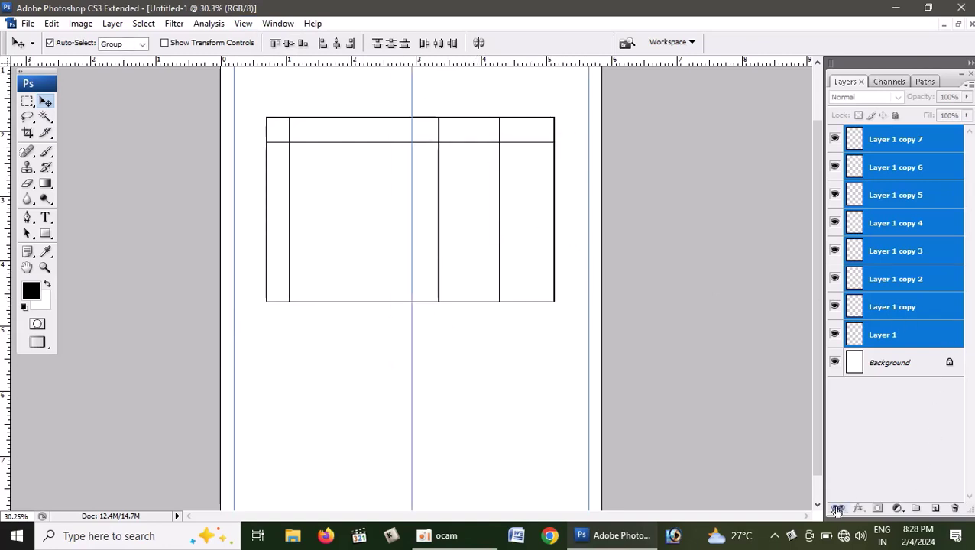
Link the table line layers and move the table lower on the page.
click(838, 508)
click(442, 145)
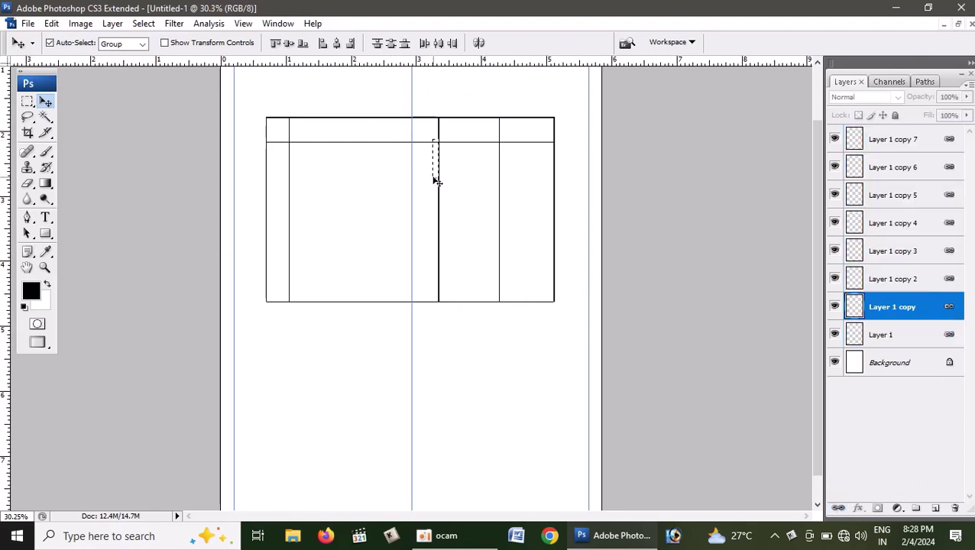
shift+click(439, 155)
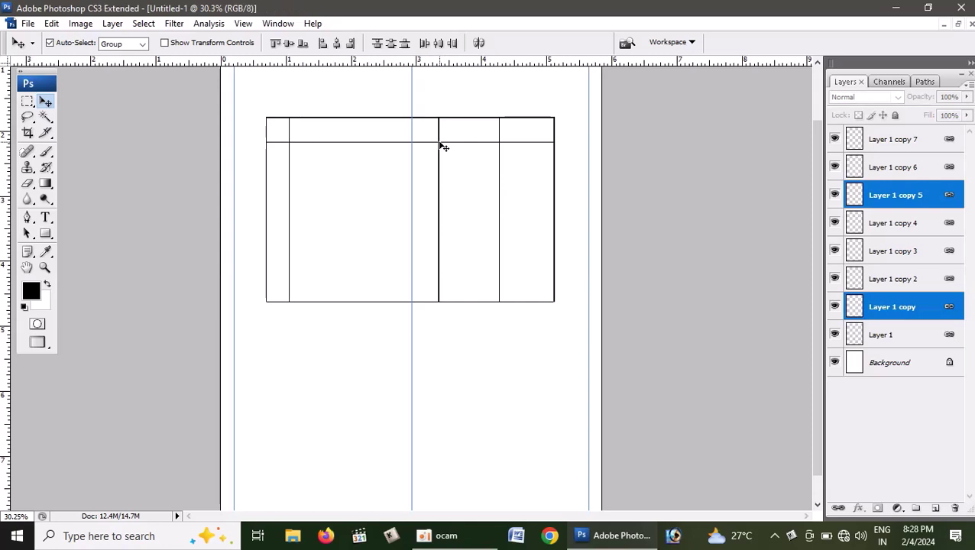
drag(440, 144, 439, 181)
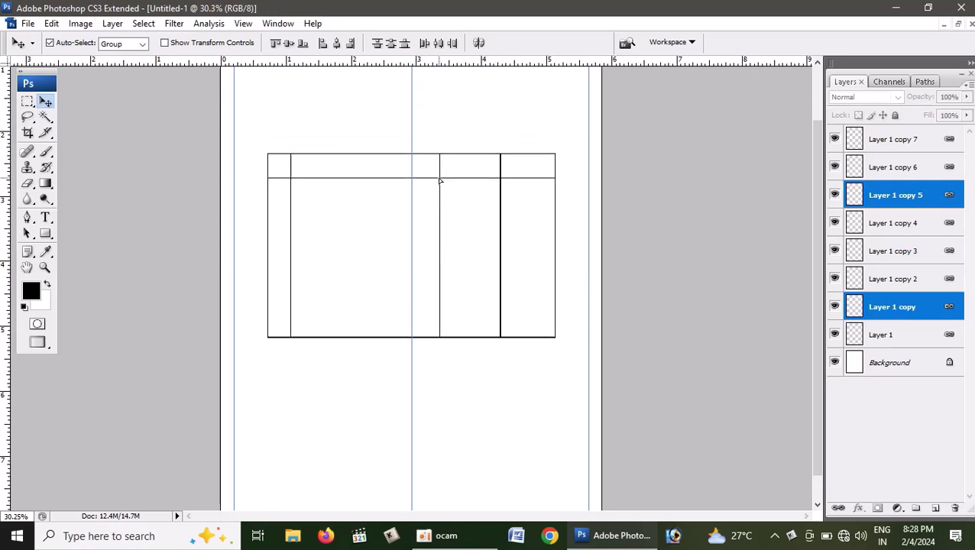
Nudge the table right and stretch it to nearly double its height.
key(ctrl+t)
key(Right)
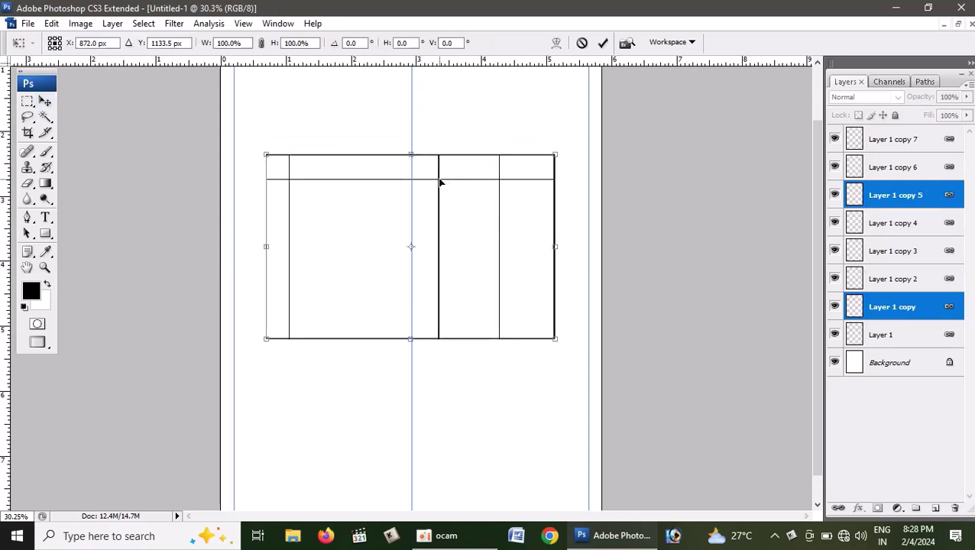
key(Right)
scroll(446, 326, down, 2)
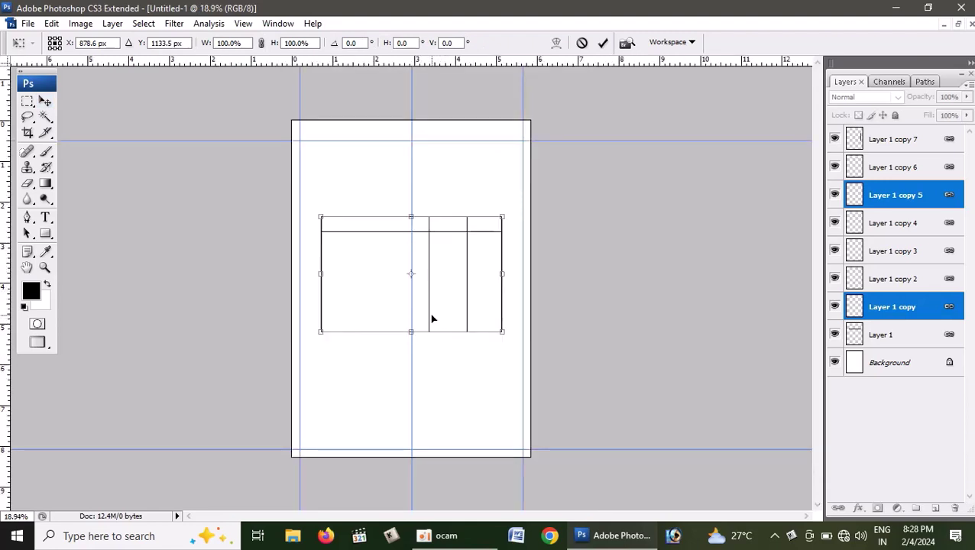
mouse_move(411, 330)
mouse_down()
mouse_move(416, 442)
mouse_move(418, 433)
mouse_up()
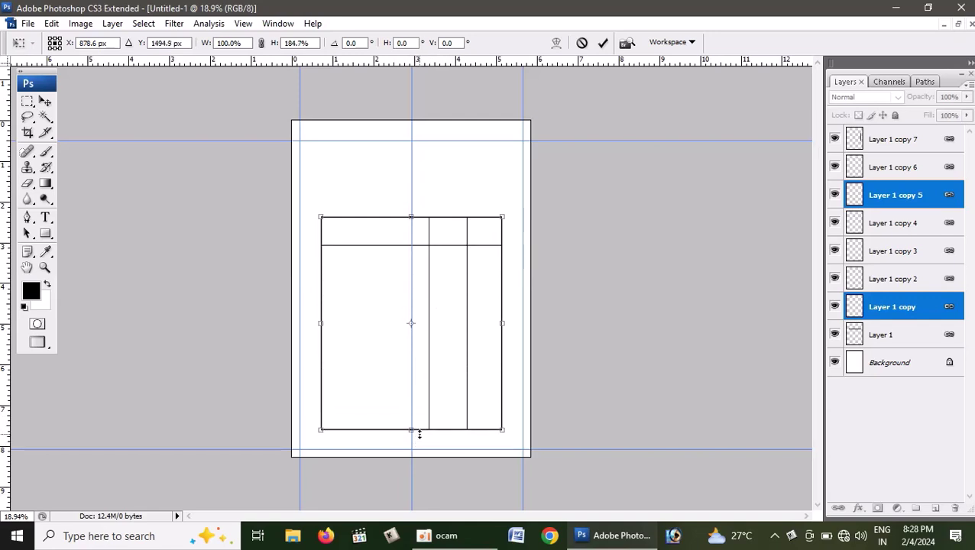
key(Return)
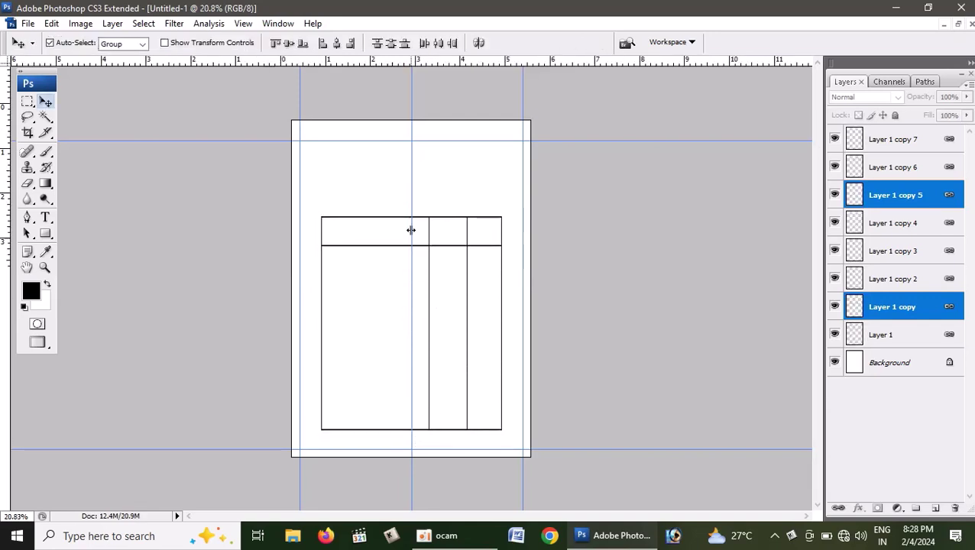
scroll(411, 229, up, 1)
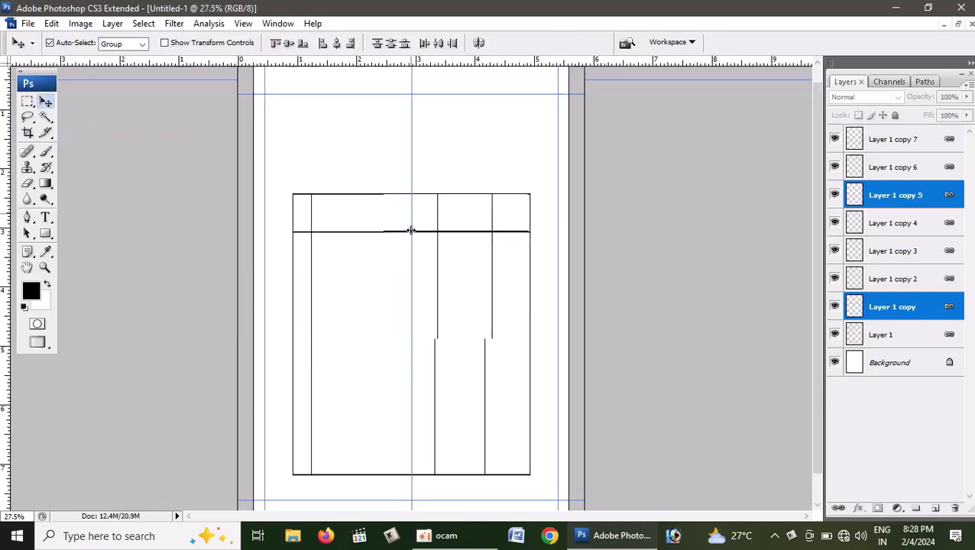
Bring the tst bill book document forward and maximize it.
click(958, 24)
click(250, 452)
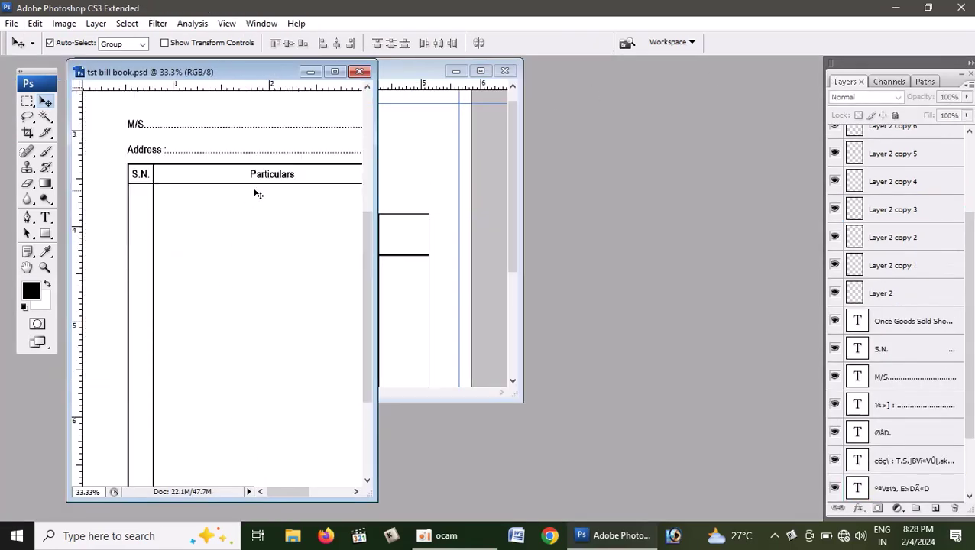
click(334, 71)
scroll(348, 251, down, 1)
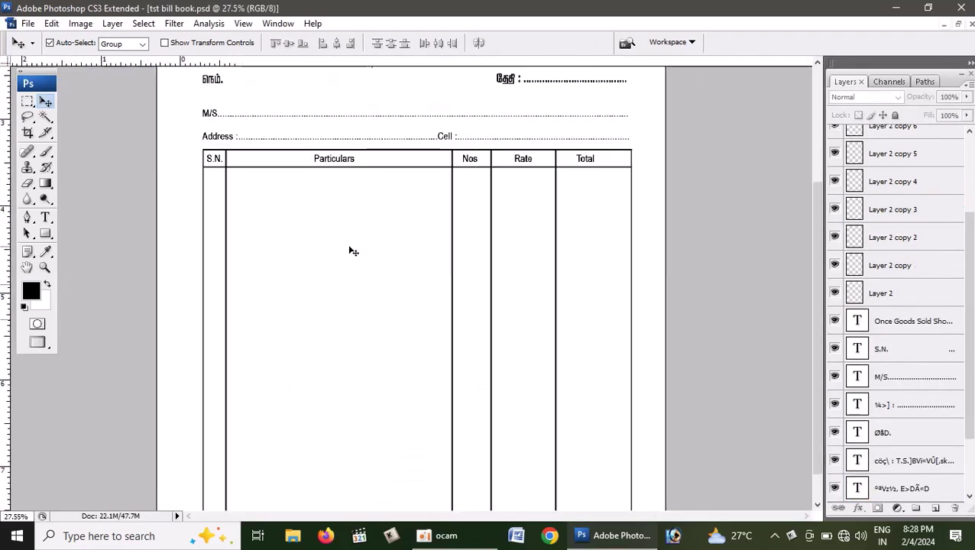
scroll(269, 127, up, 1)
scroll(271, 132, up, 1)
scroll(275, 139, up, 1)
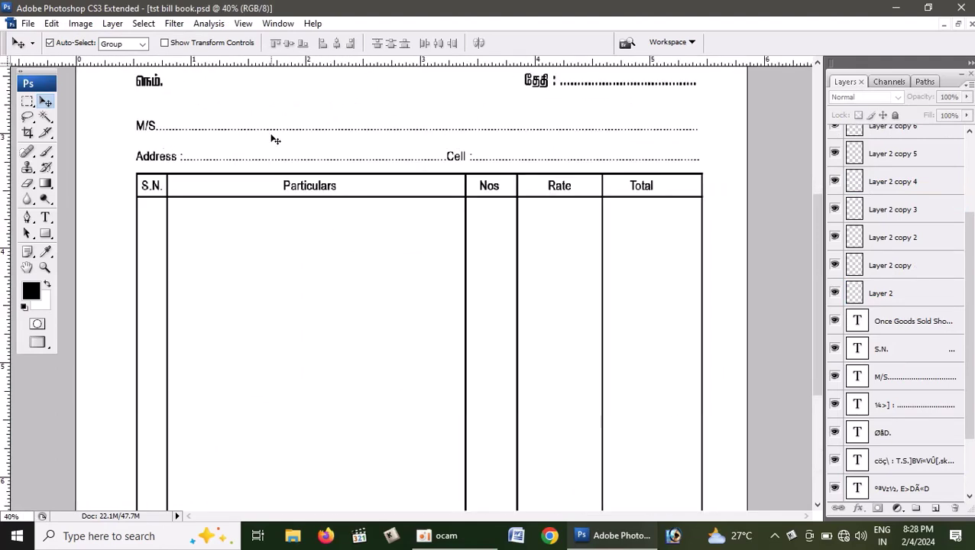
Retype the dotted fill on the M/S text line and commit the edit.
click(45, 217)
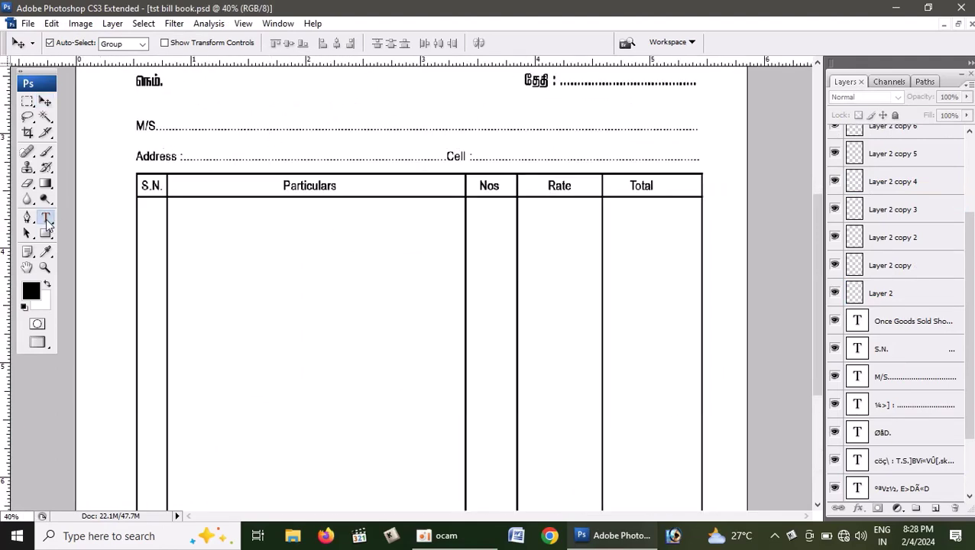
click(270, 126)
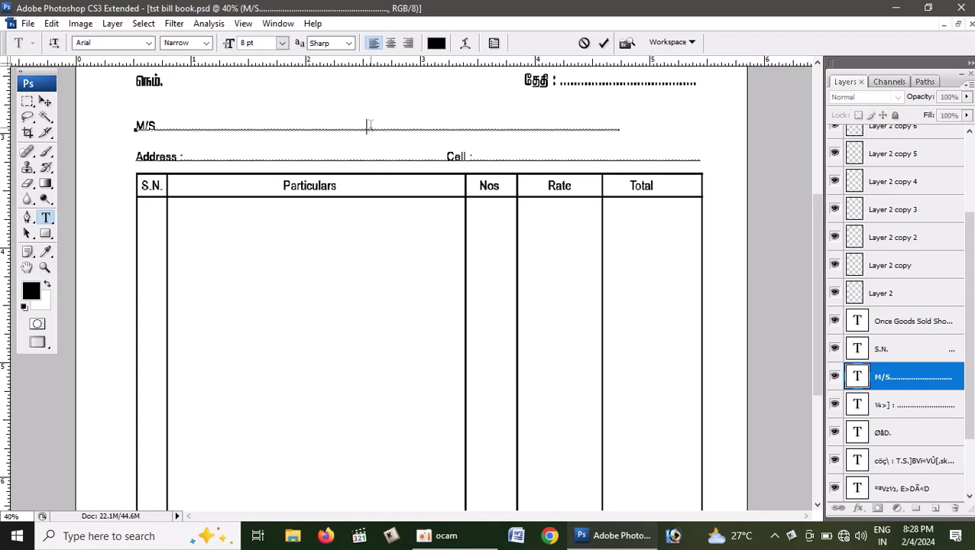
key(BackSpace)
key(BackSpace)
key(BackSpace)
scroll(559, 122, up, 2)
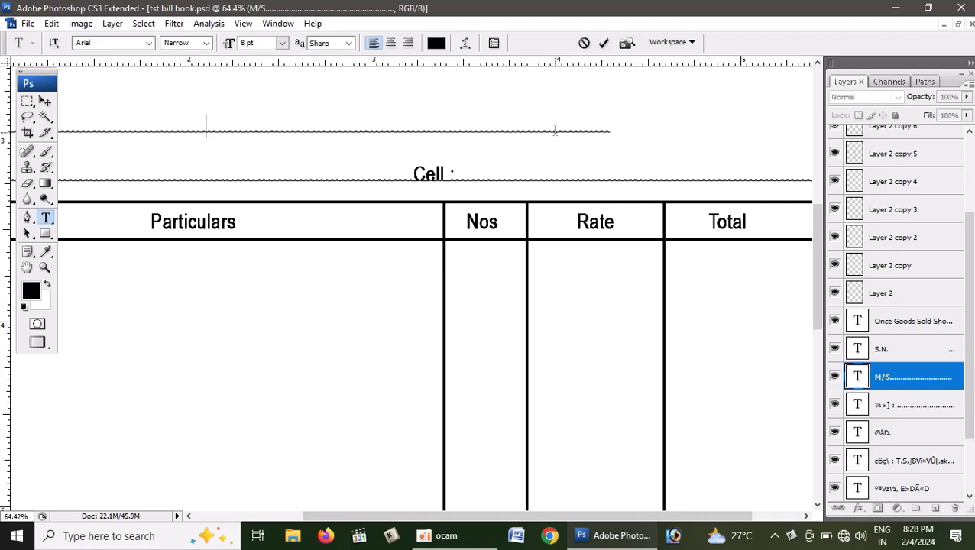
text(.................................)
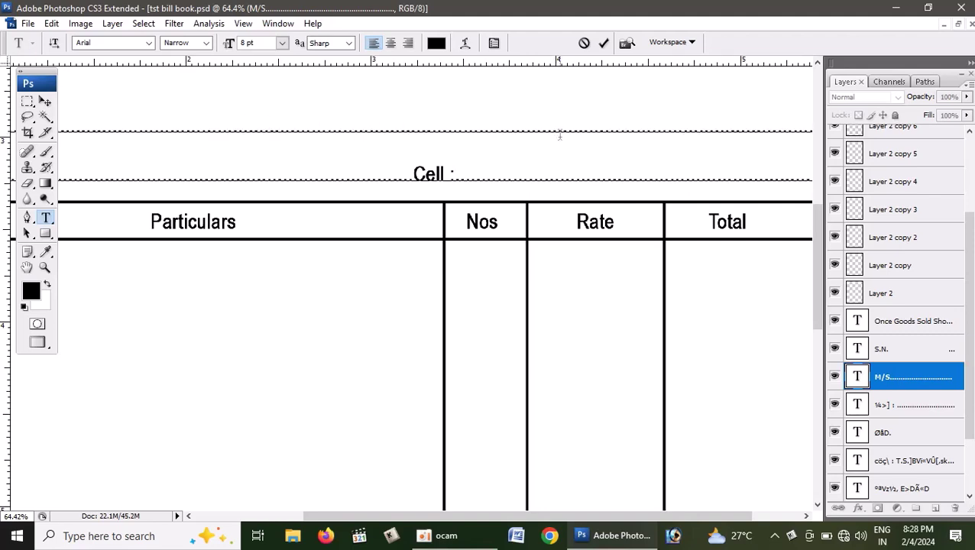
scroll(560, 136, down, 2)
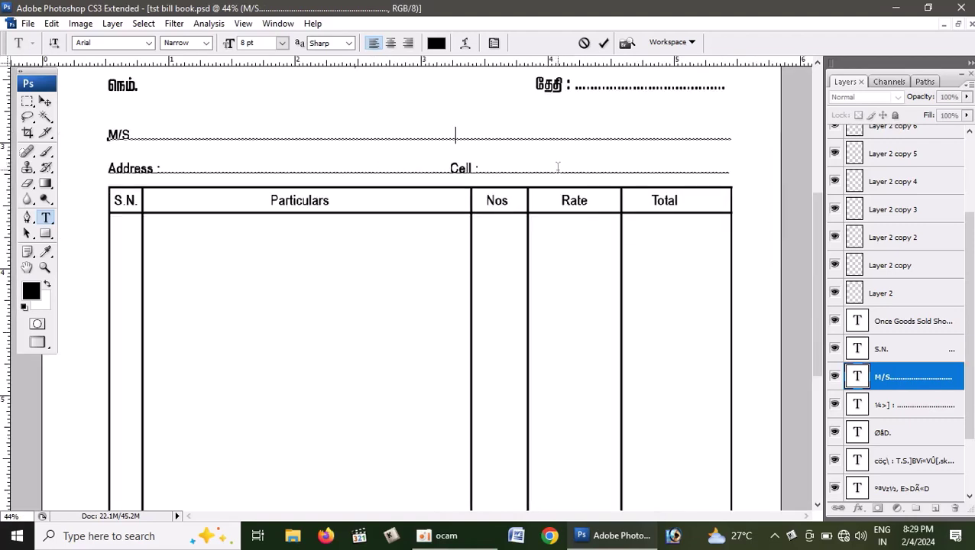
scroll(555, 188, down, 1)
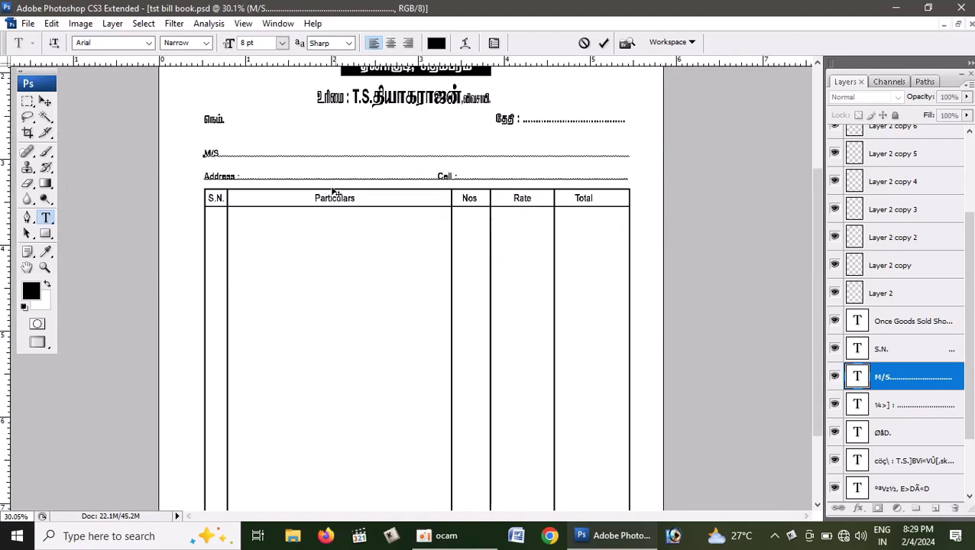
click(603, 43)
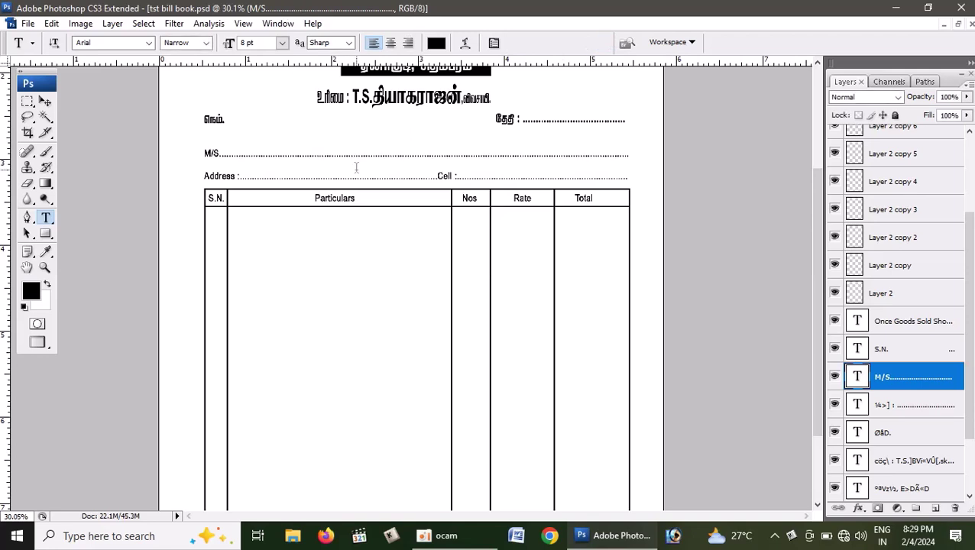
Scroll around to review the whole bill page.
scroll(391, 196, down, 1)
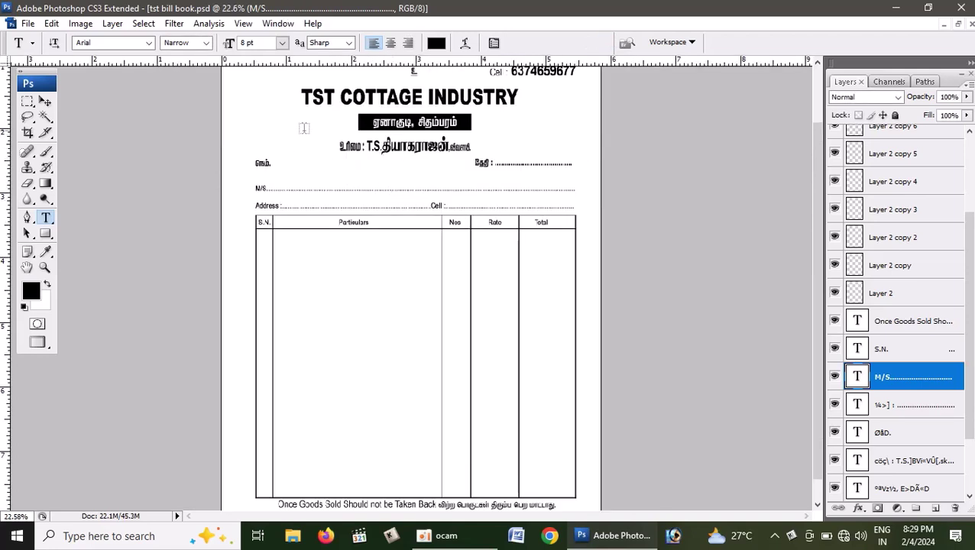
scroll(319, 139, down, 1)
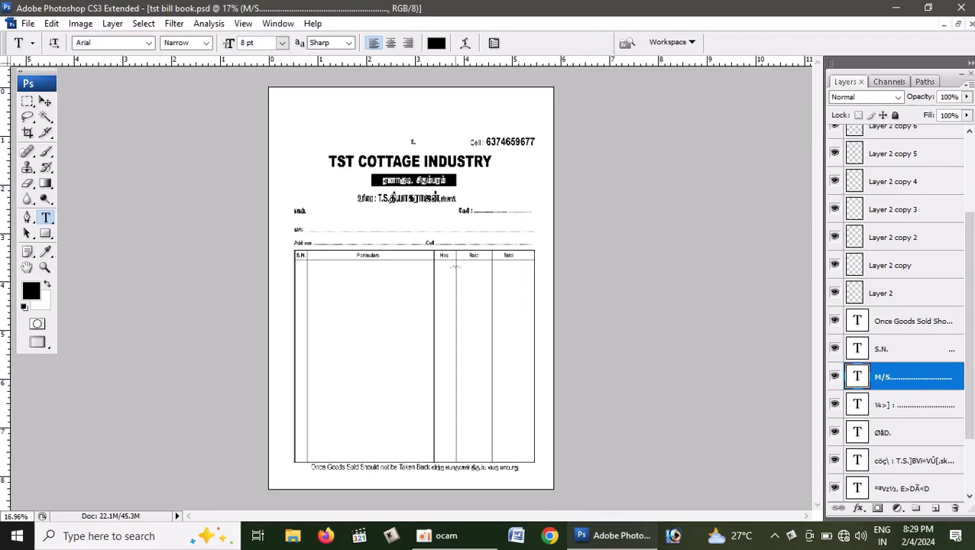
scroll(451, 268, up, 1)
scroll(451, 268, up, 1)
scroll(442, 275, down, 2)
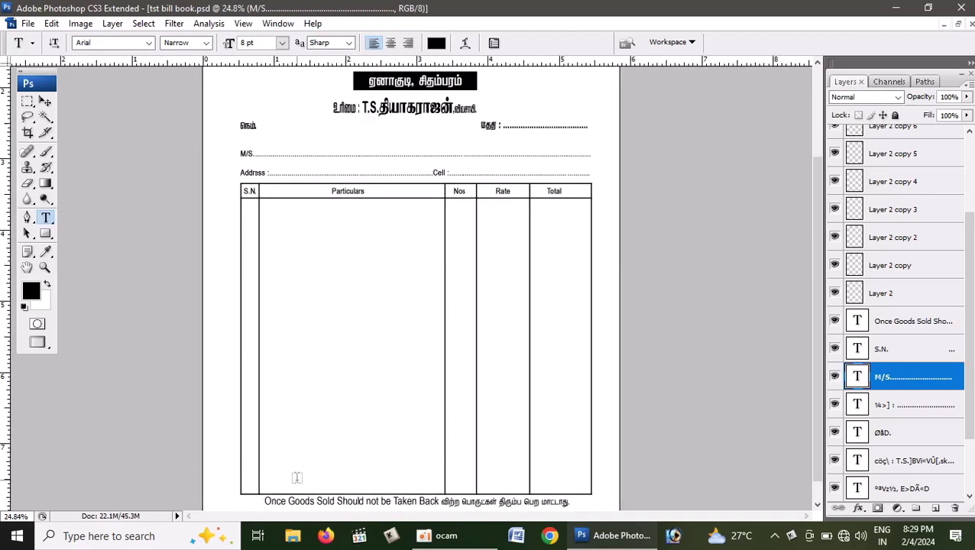
scroll(293, 458, down, 1)
With the Move tool active, bring Untitled-1 forward and maximize it.
scroll(83, 324, down, 1)
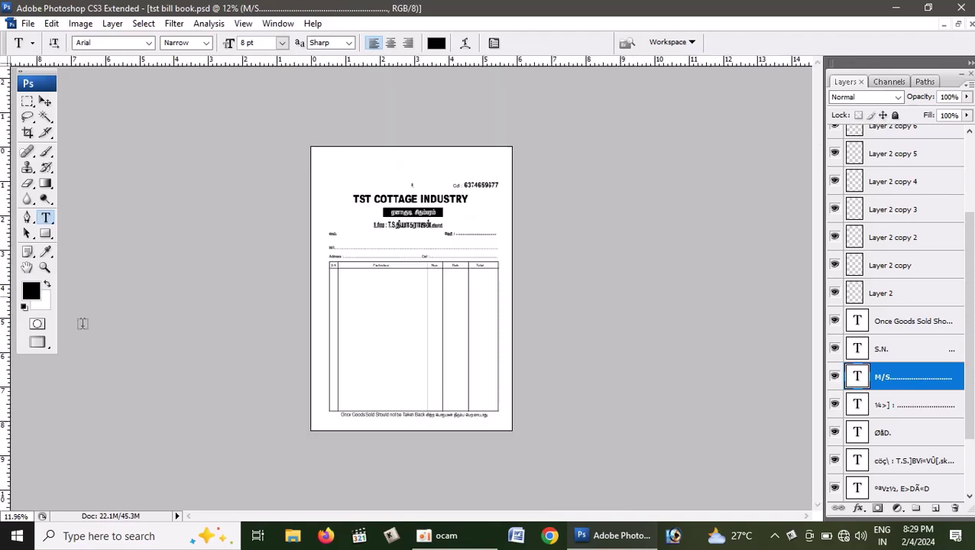
click(45, 102)
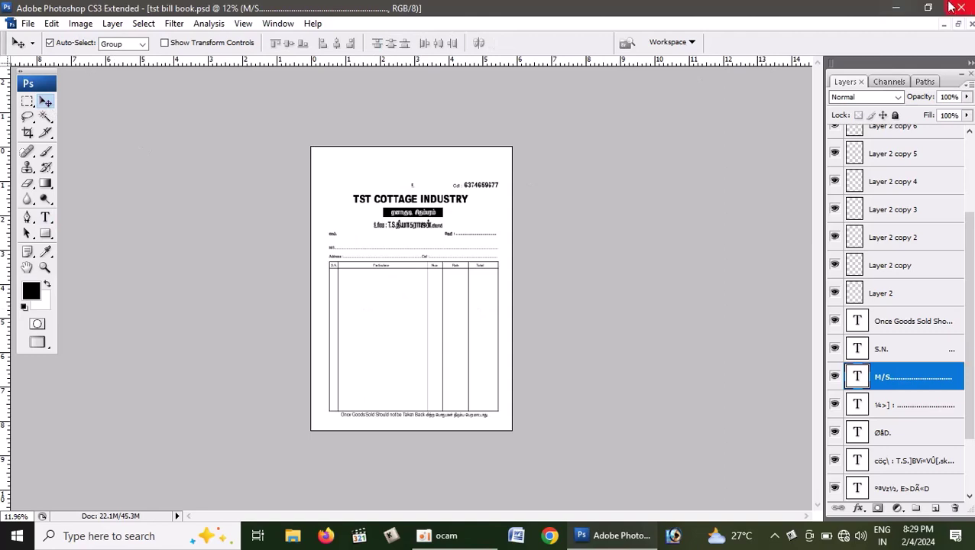
click(958, 25)
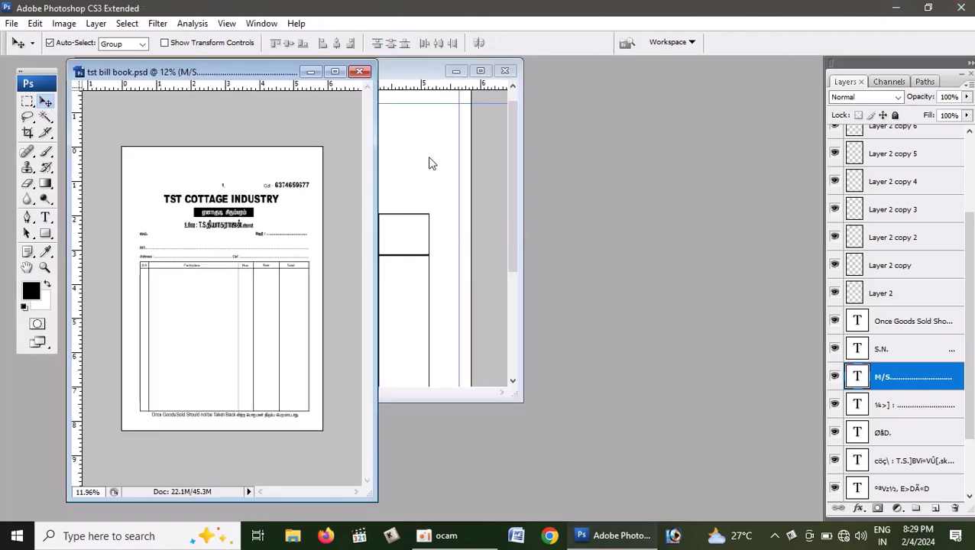
click(430, 163)
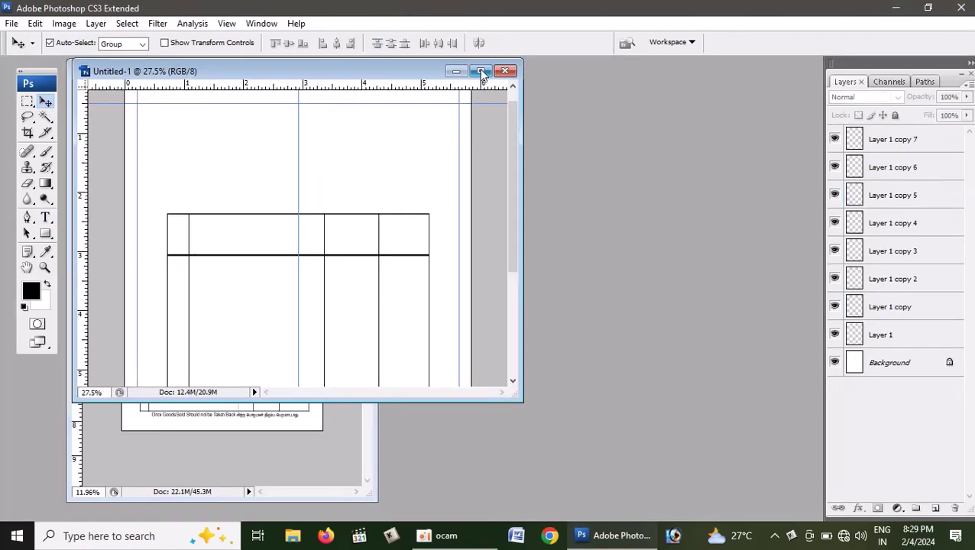
click(479, 71)
scroll(490, 252, down, 1)
scroll(533, 276, down, 1)
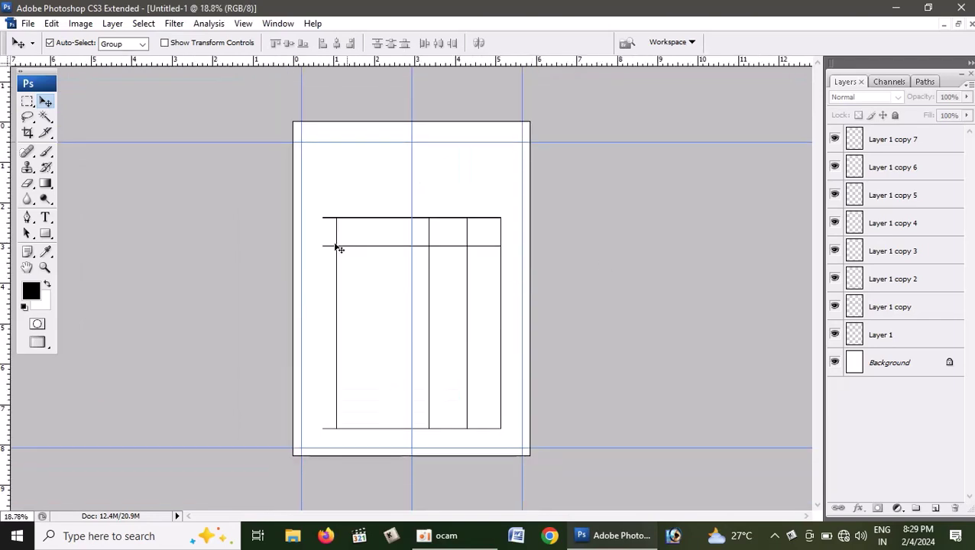
Delete all the old table layers from Untitled-1, then switch back to tst bill book.
key(ctrl+d)
key(ctrl+alt+a)
key(Delete)
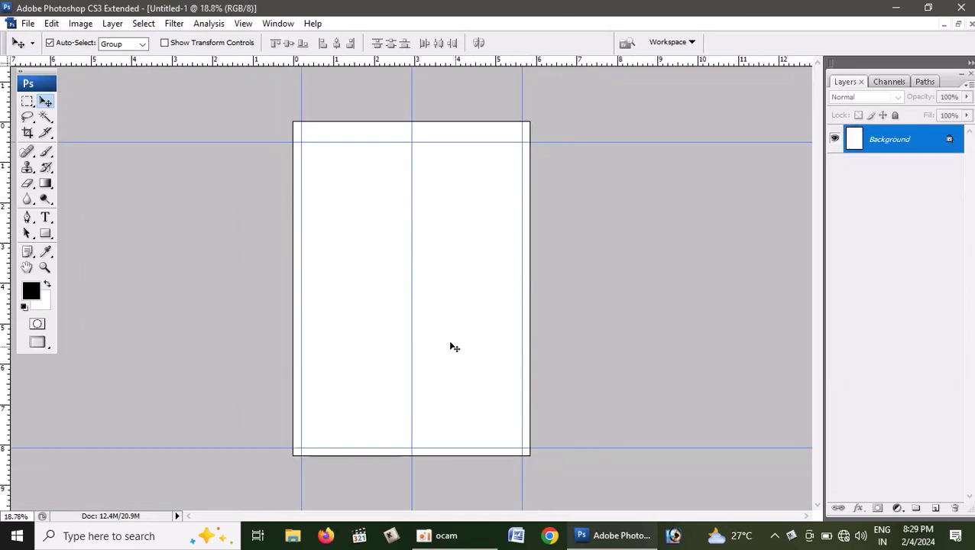
click(957, 24)
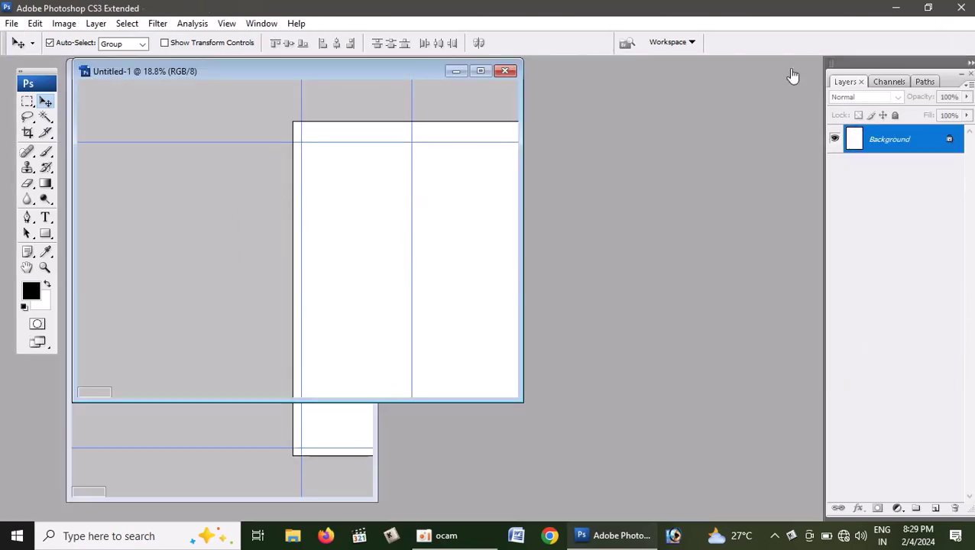
click(319, 438)
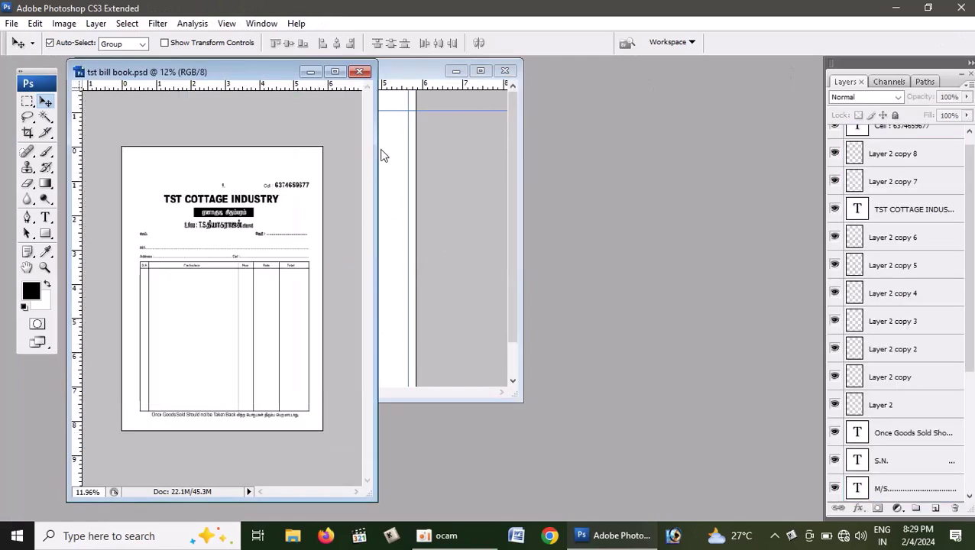
Maximize the bill document, select all its layers and link them.
click(349, 68)
key(ctrl+plus)
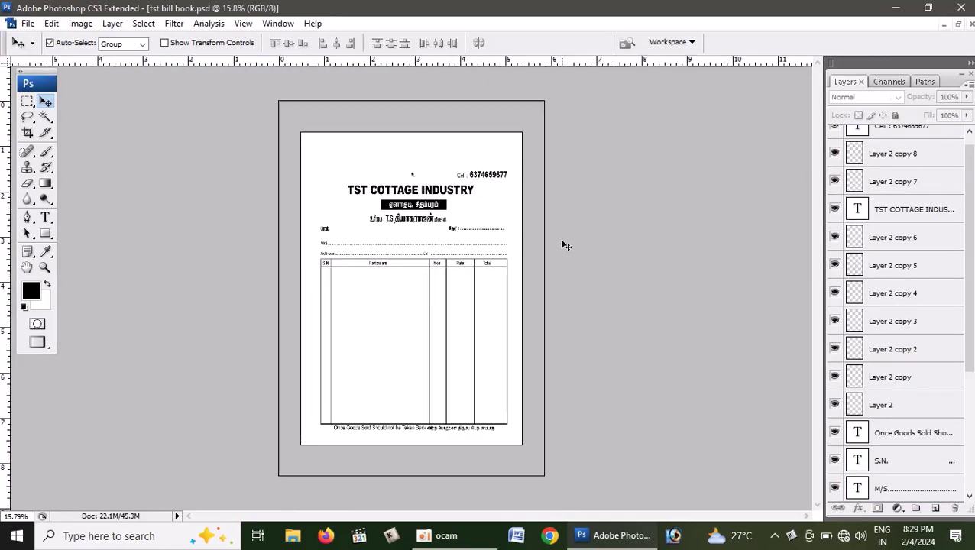
key(ctrl+alt+a)
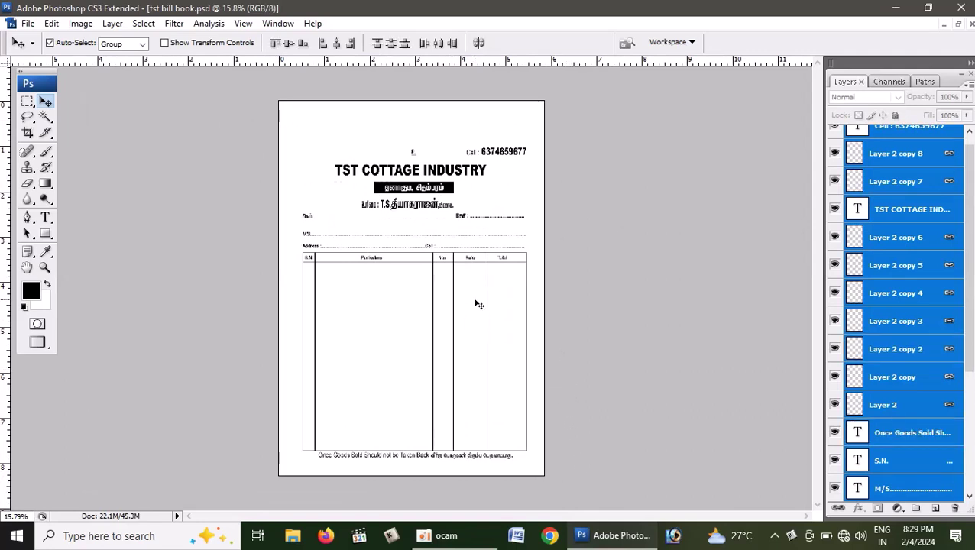
click(838, 508)
Drag the linked bill into Untitled-1, deselect, and move it up-left onto the page.
drag(419, 191, 509, 182)
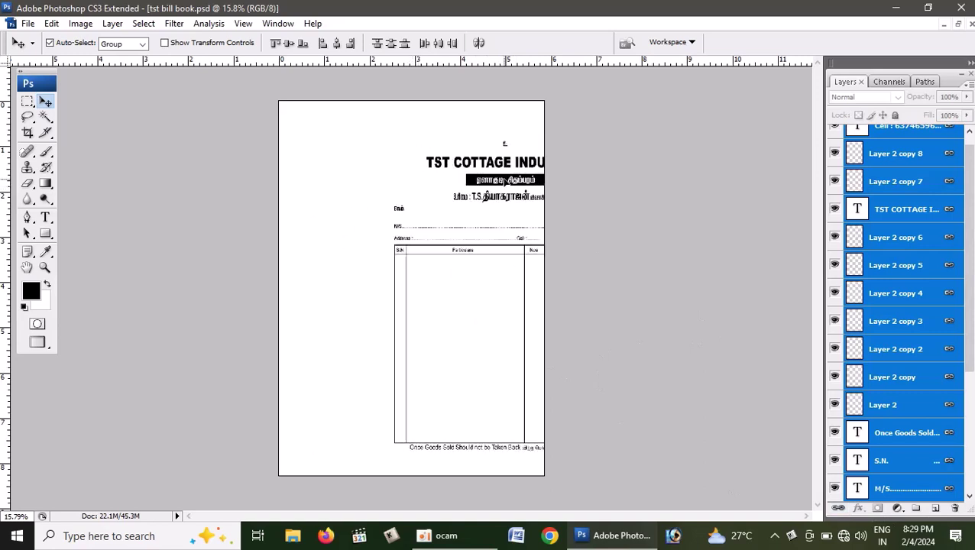
click(958, 24)
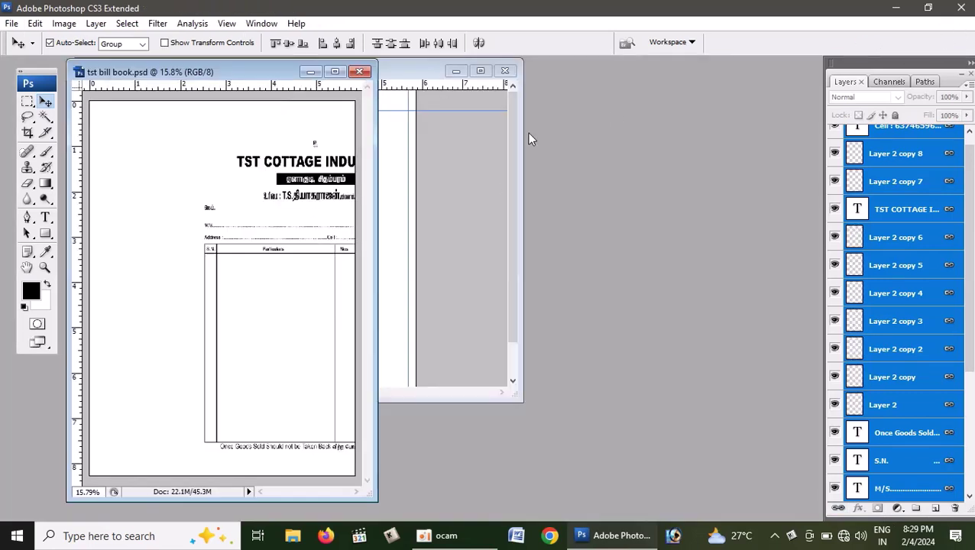
drag(317, 185, 391, 171)
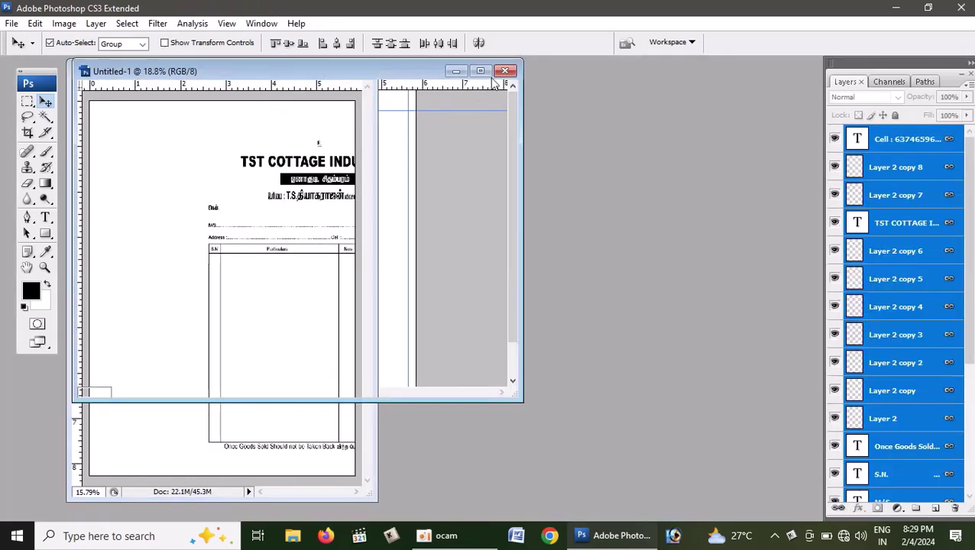
click(481, 71)
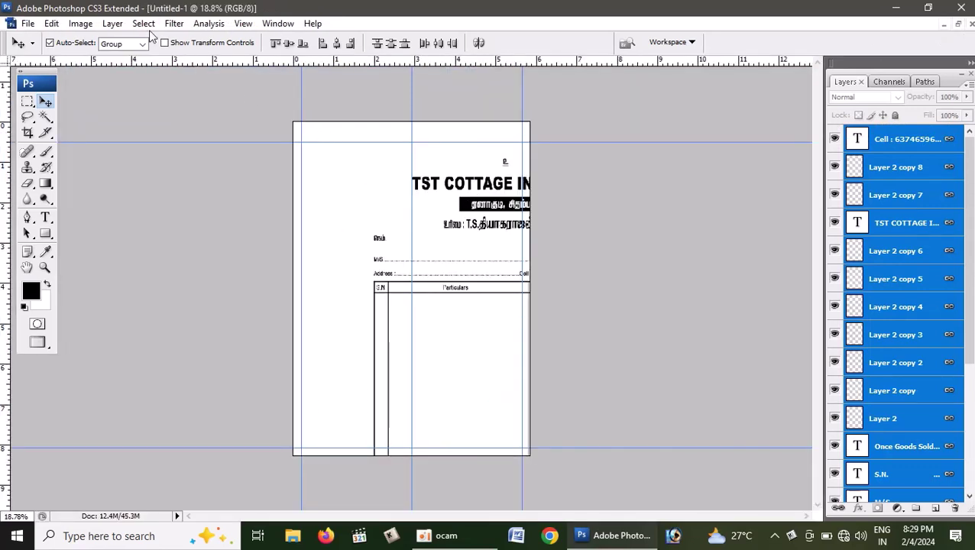
click(144, 24)
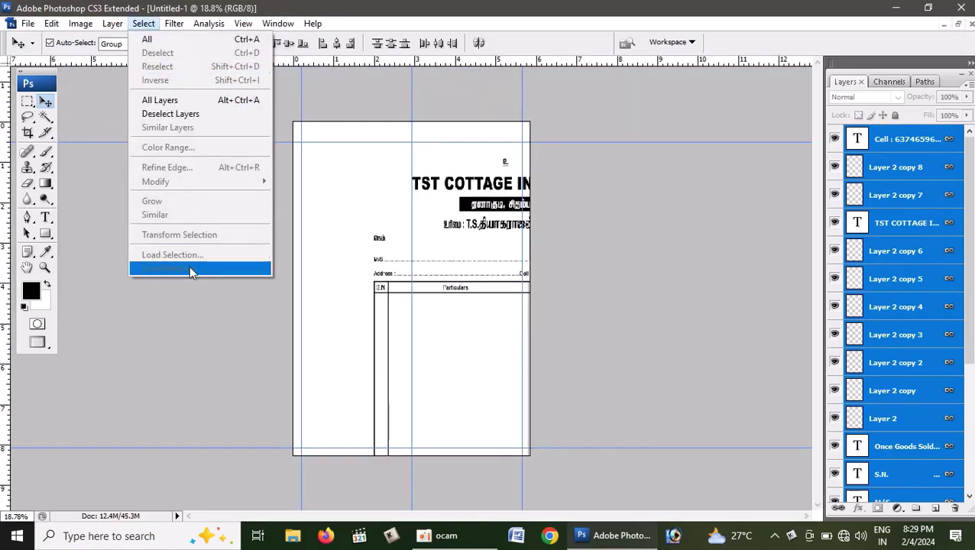
click(326, 220)
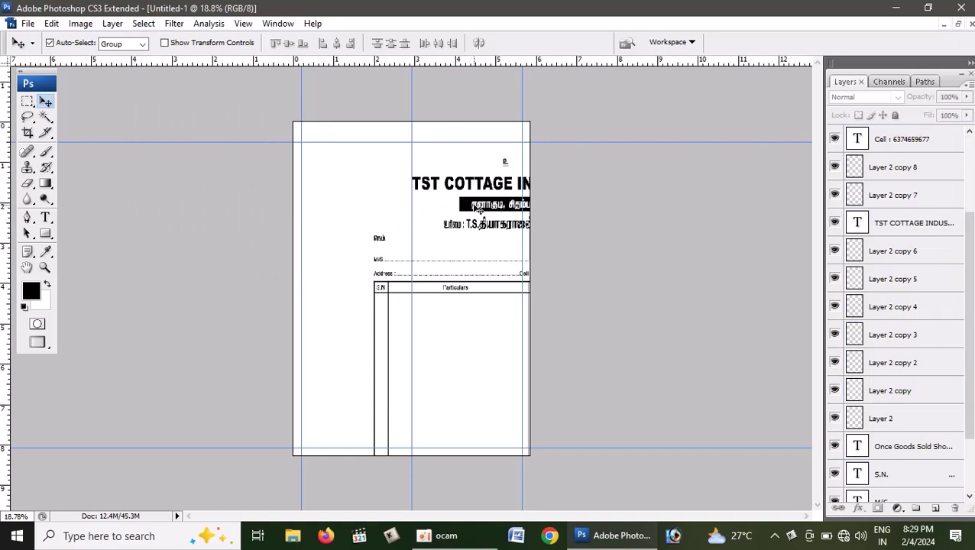
drag(466, 207, 382, 194)
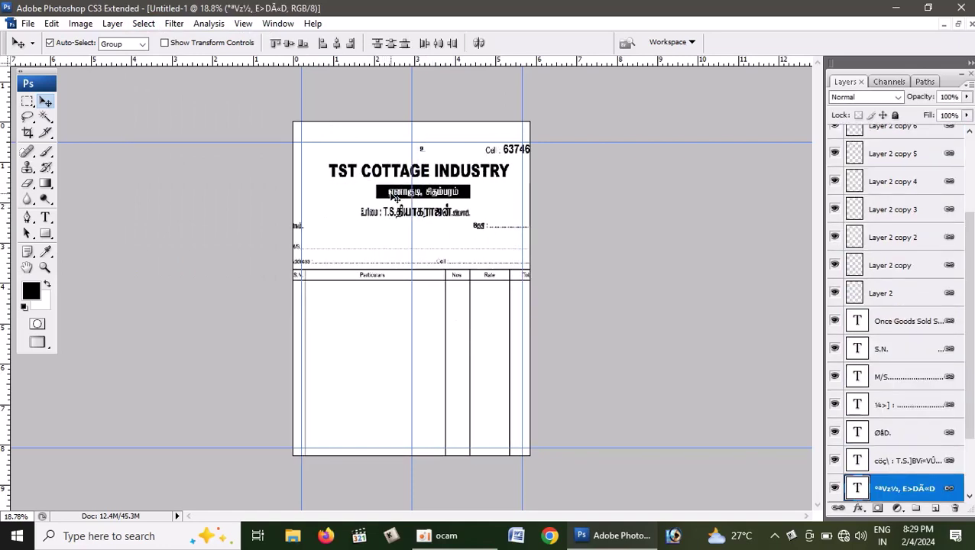
Scale the bill to about 85% then 93%, repositioning it inside the margin guides.
key(ctrl+t)
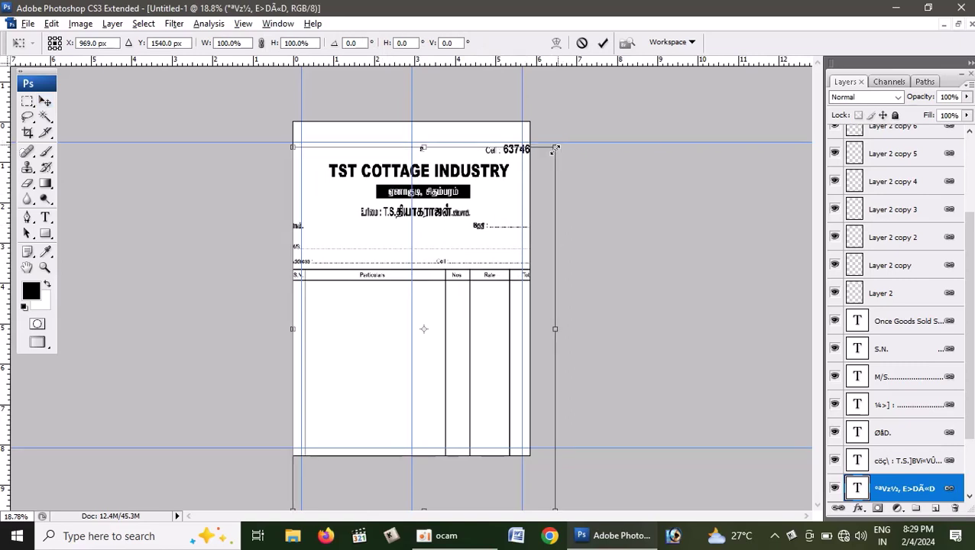
drag(559, 143, 538, 172)
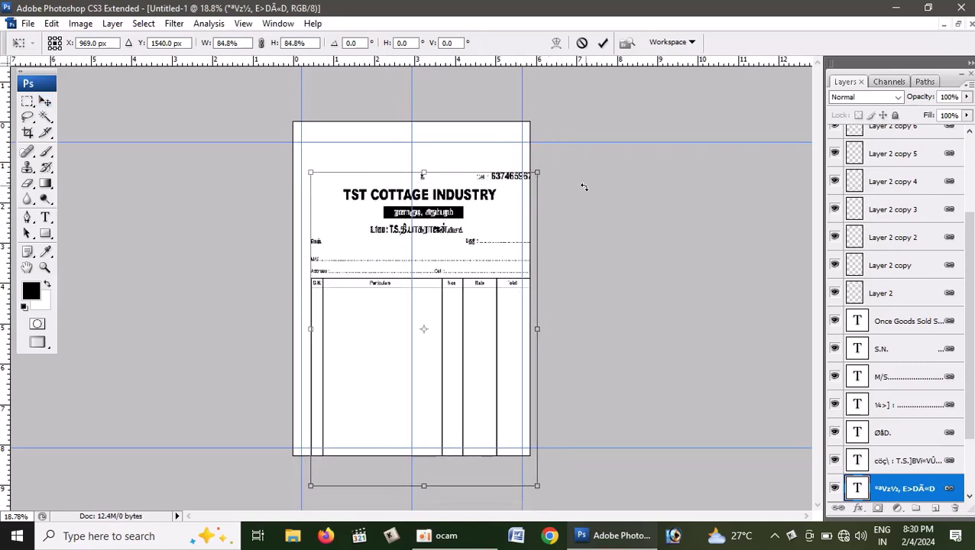
key(Return)
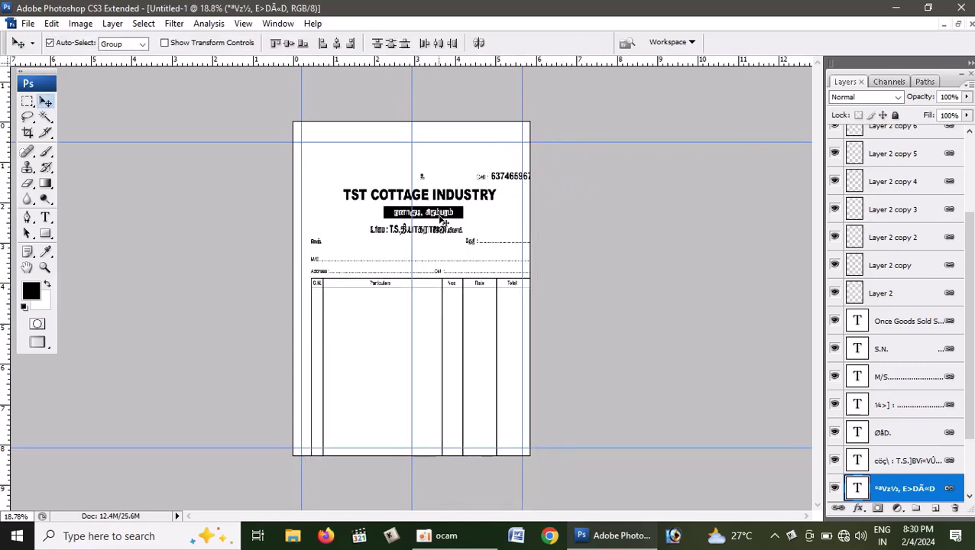
drag(453, 233, 441, 210)
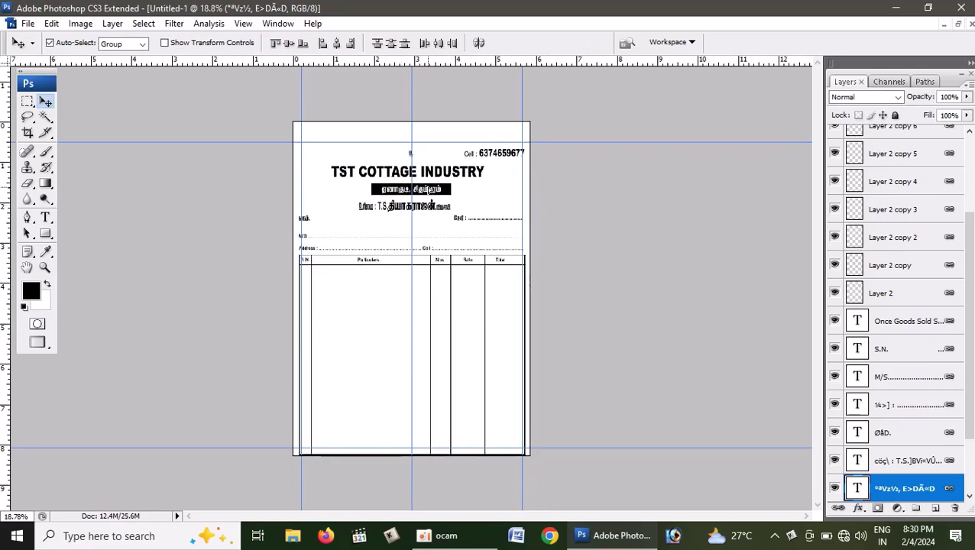
key(ctrl+t)
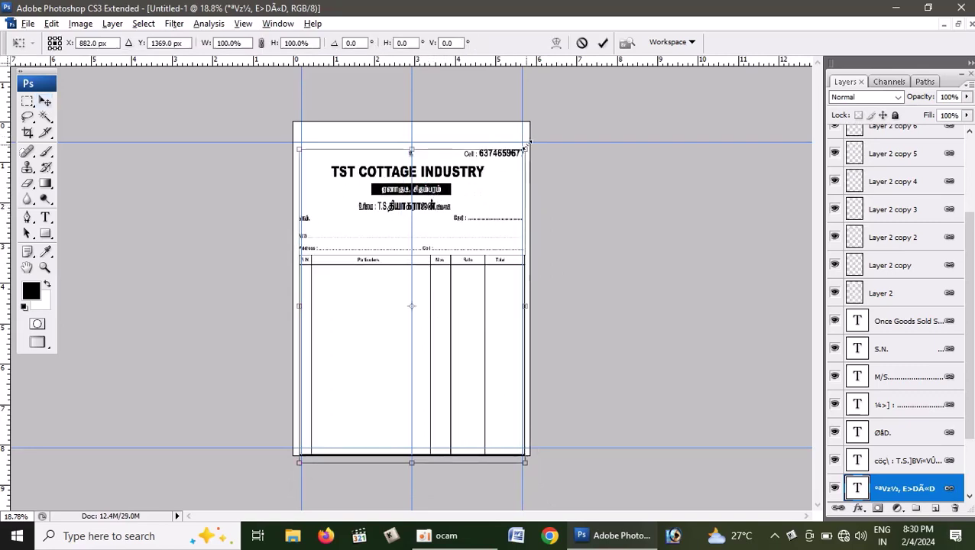
drag(524, 147, 521, 158)
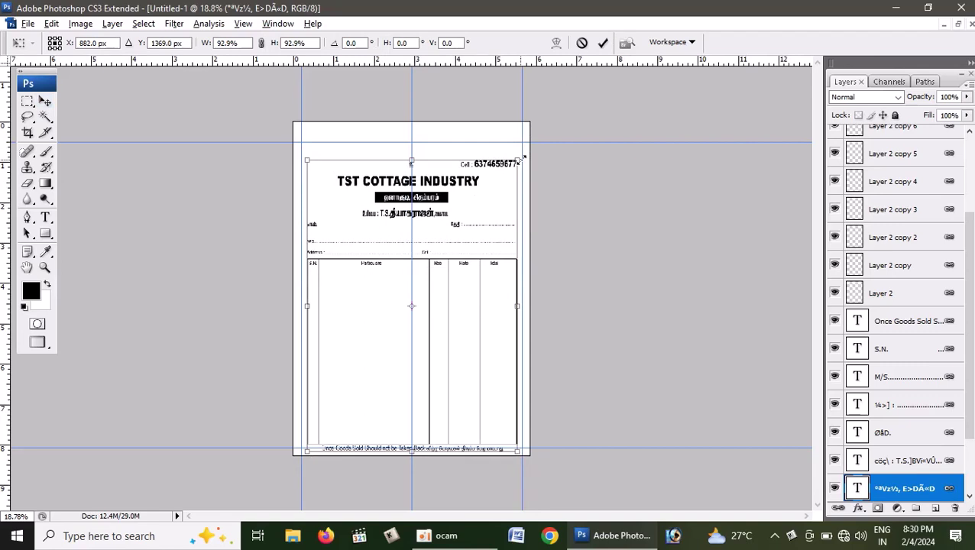
key(Return)
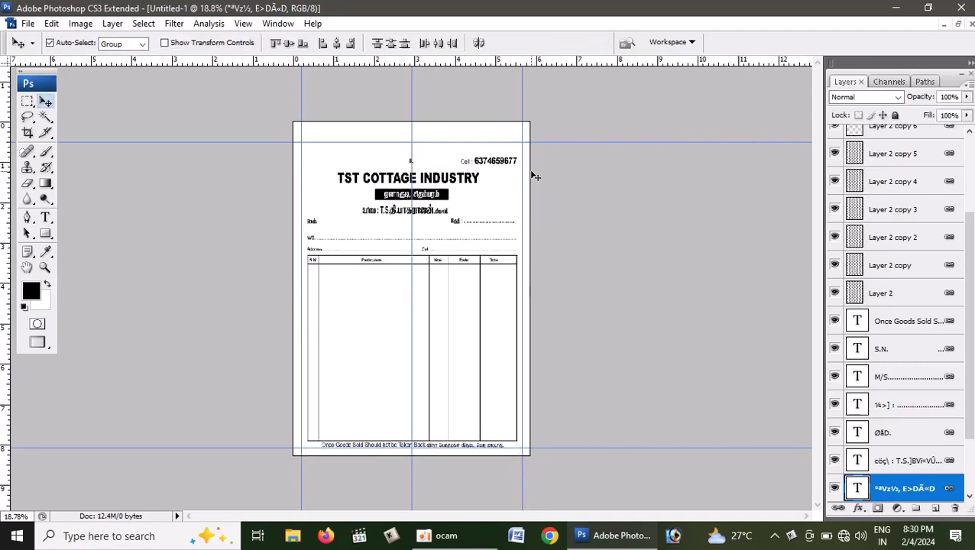
key(Up)
key(Up)
key(Up)
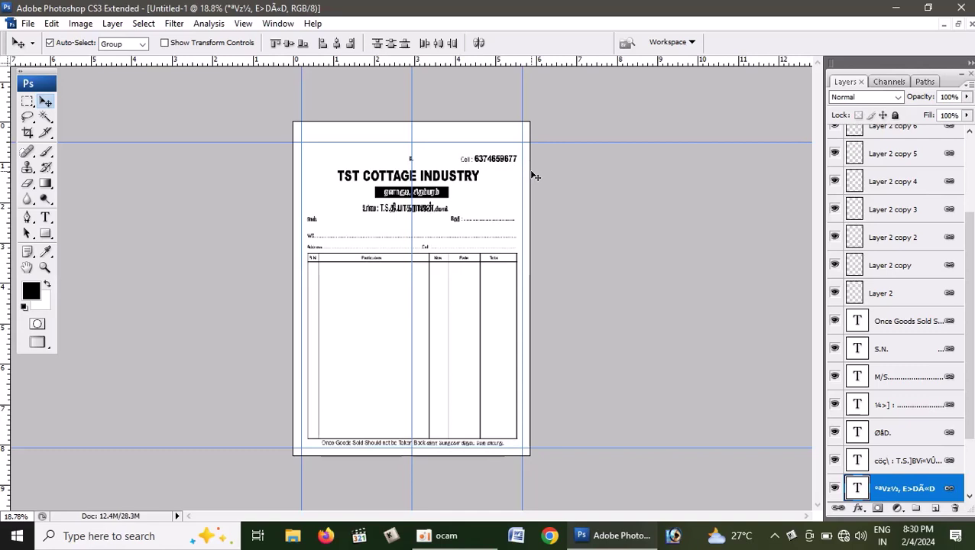
scroll(431, 245, up, 1)
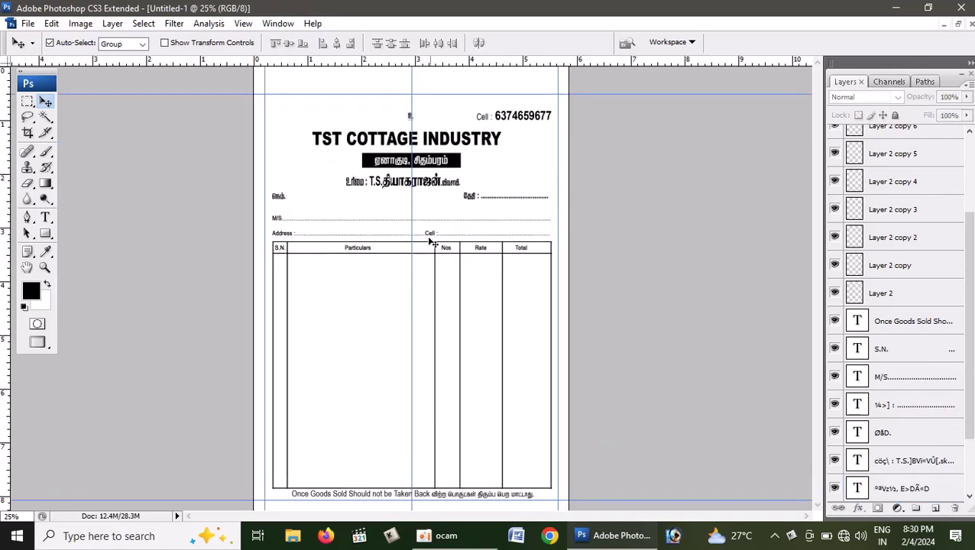
scroll(470, 230, down, 1)
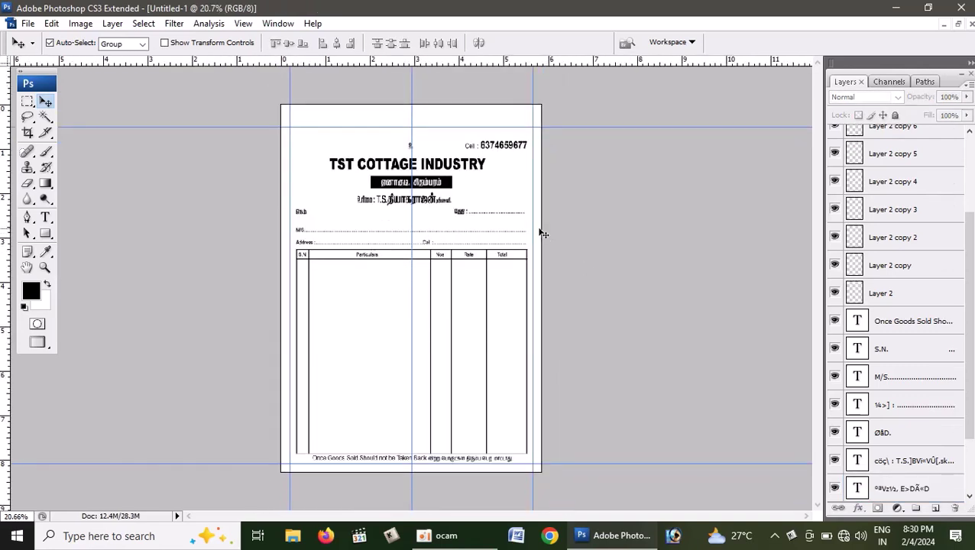
key(ctrl+semicolon)
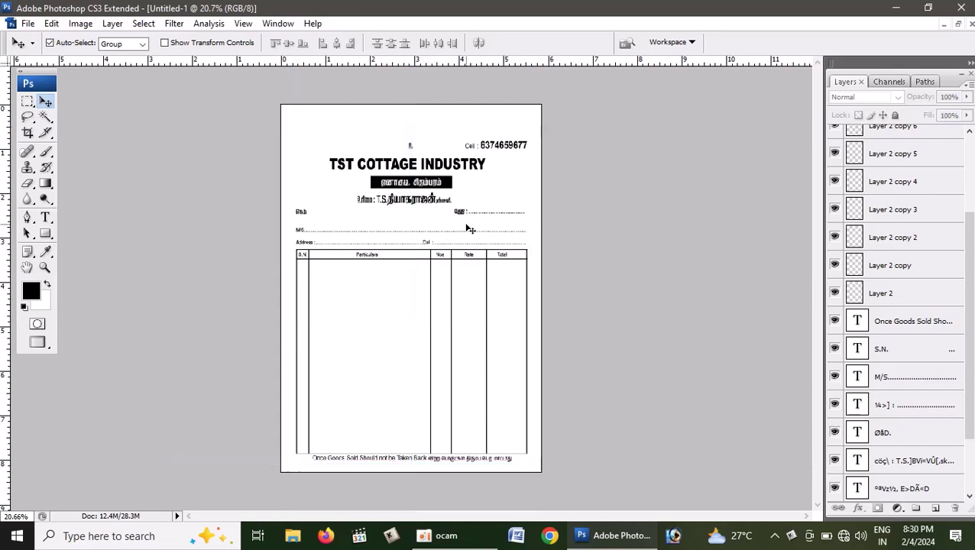
scroll(471, 232, up, 1)
scroll(474, 237, up, 1)
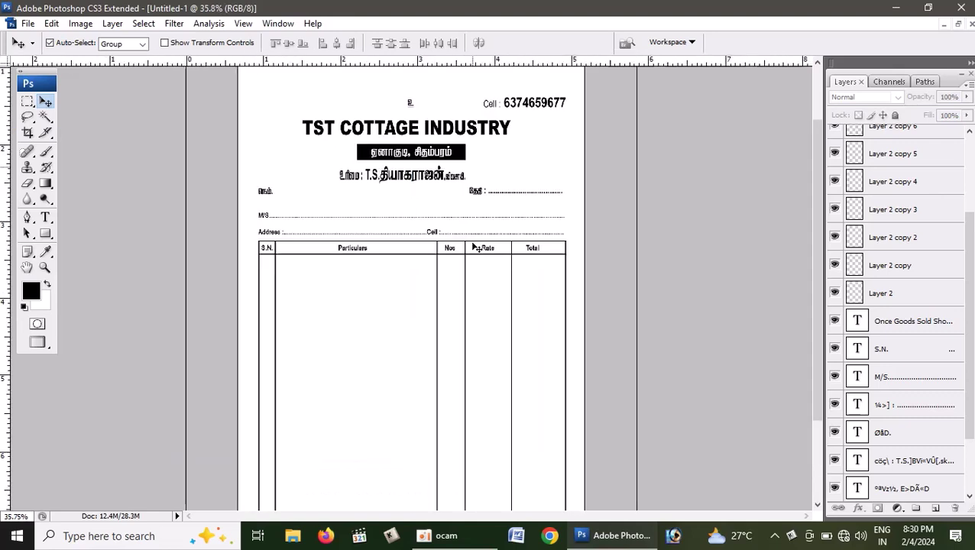
scroll(470, 244, up, 2)
scroll(473, 249, down, 3)
scroll(480, 214, up, 1)
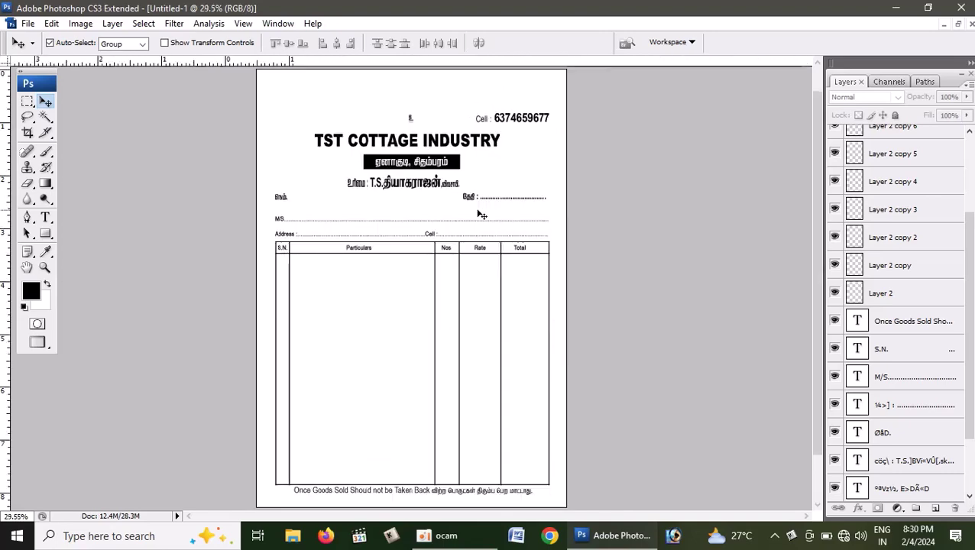
scroll(479, 214, up, 1)
scroll(480, 214, up, 1)
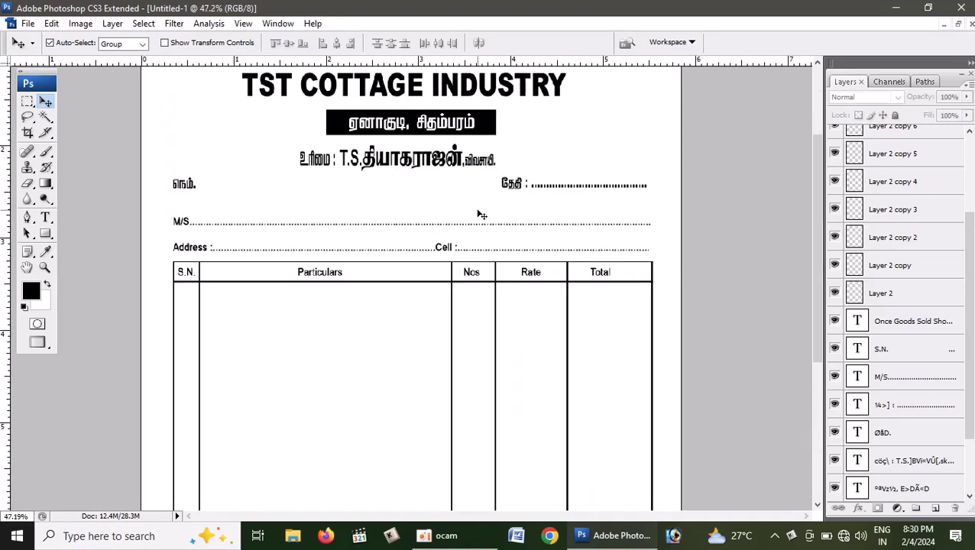
scroll(480, 214, up, 1)
scroll(480, 214, down, 4)
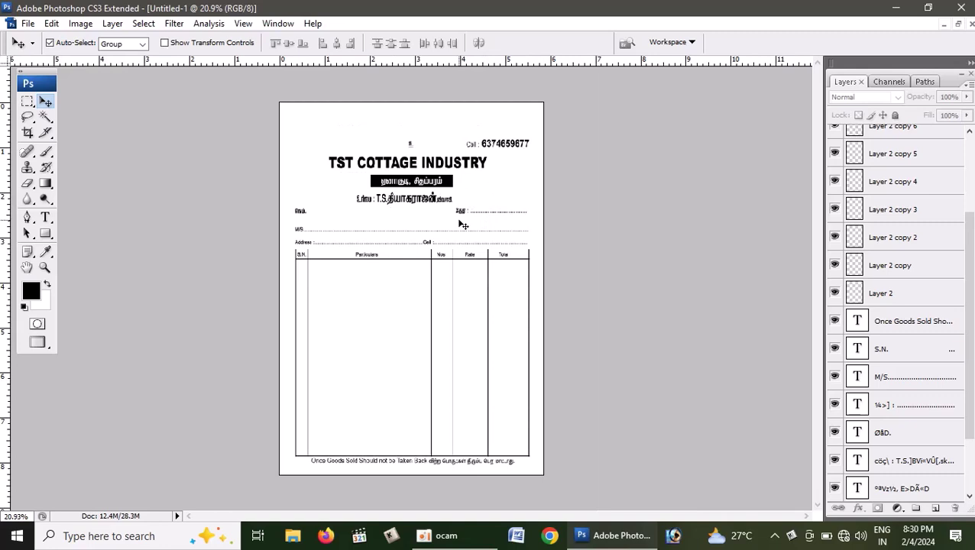
scroll(463, 224, down, 1)
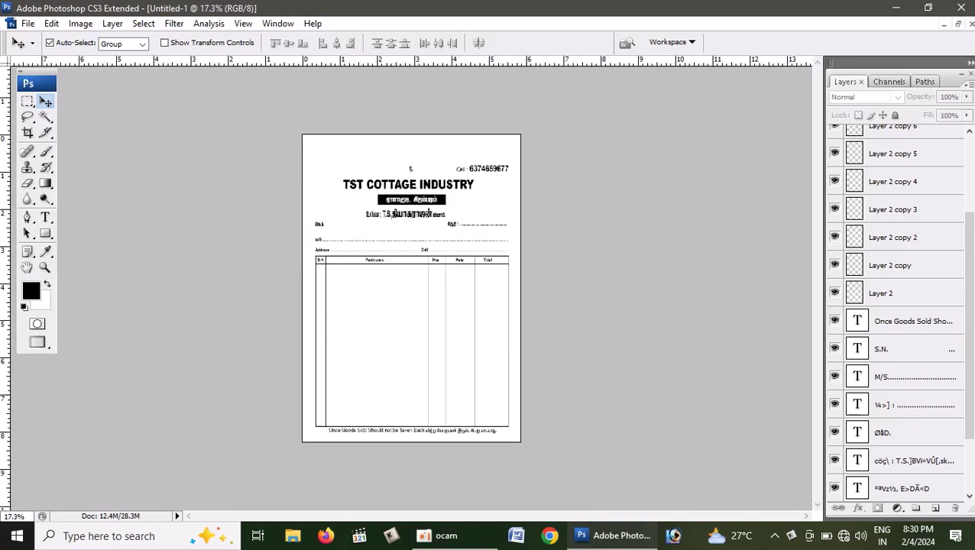
scroll(439, 219, up, 1)
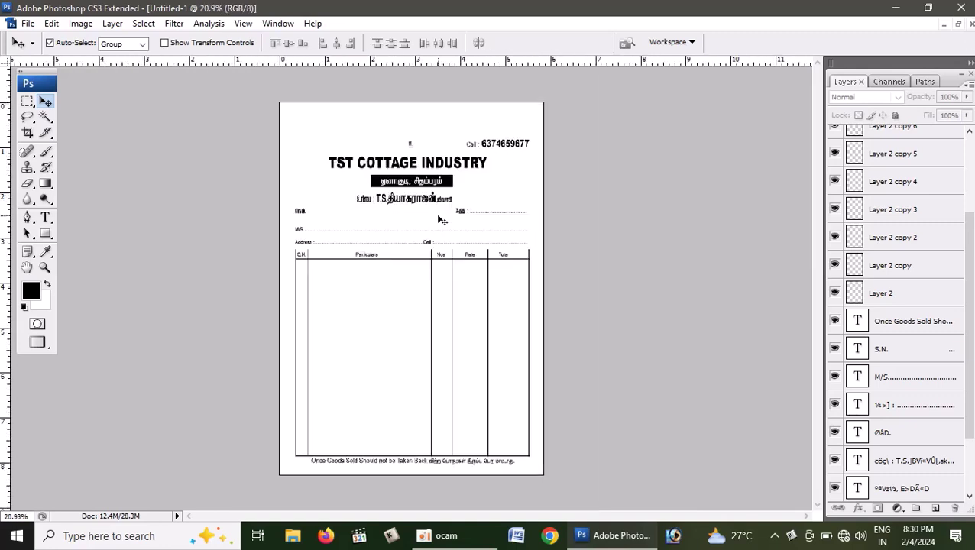
Close Untitled-1 and tst bill book.psd without saving changes.
click(970, 24)
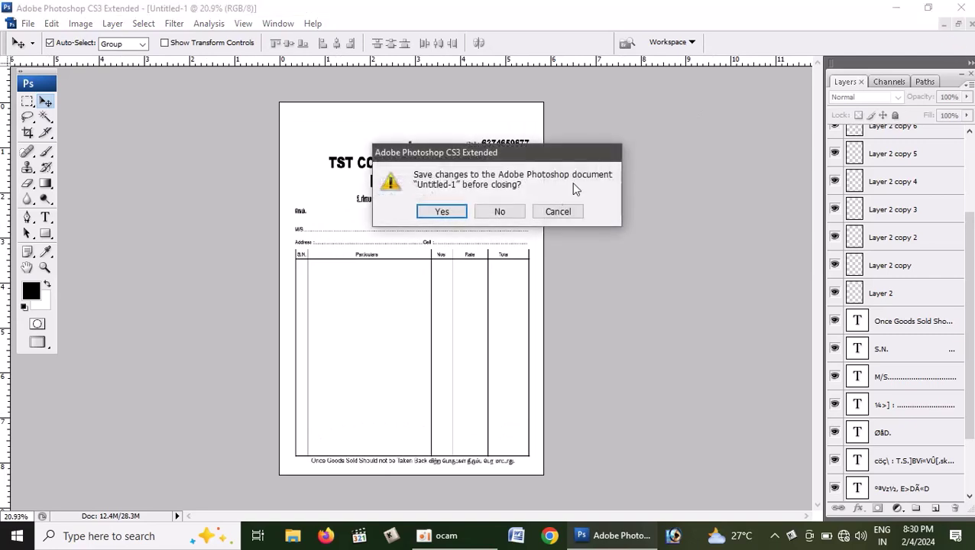
click(500, 212)
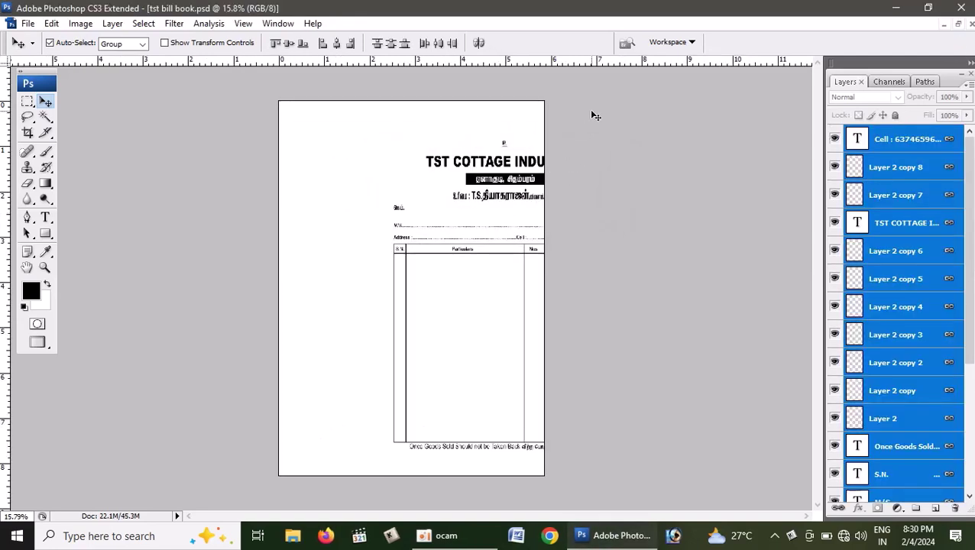
click(971, 26)
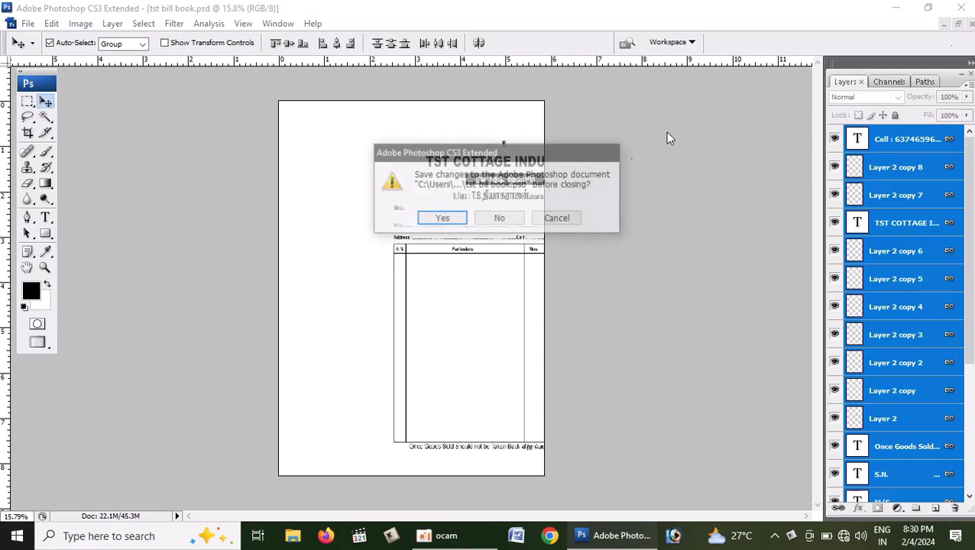
click(496, 219)
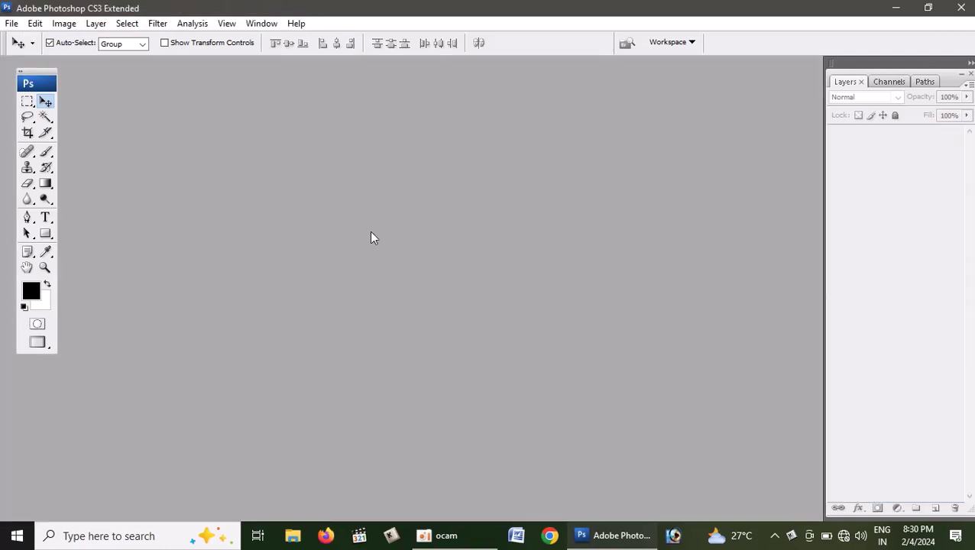
Create a new International Paper A4 document at 300 ppi.
key(ctrl+n)
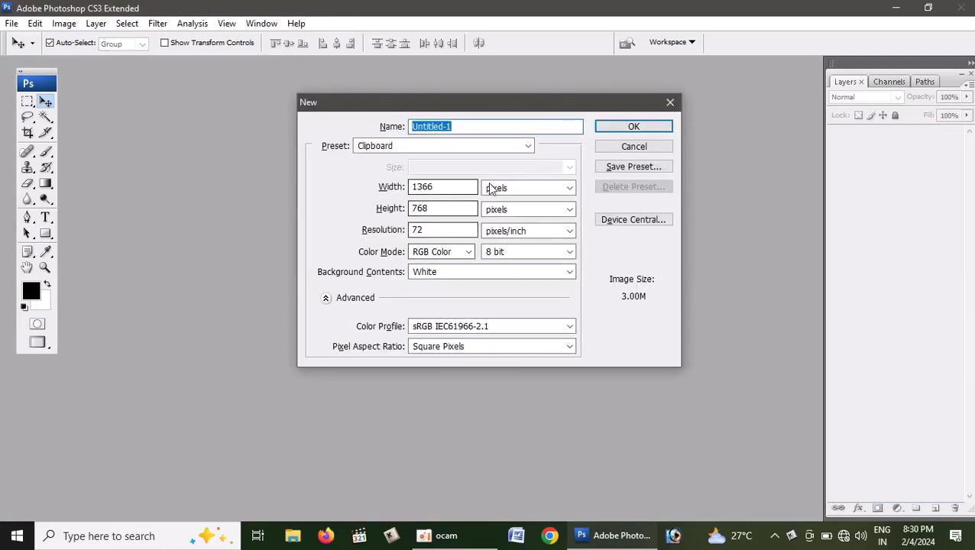
click(507, 146)
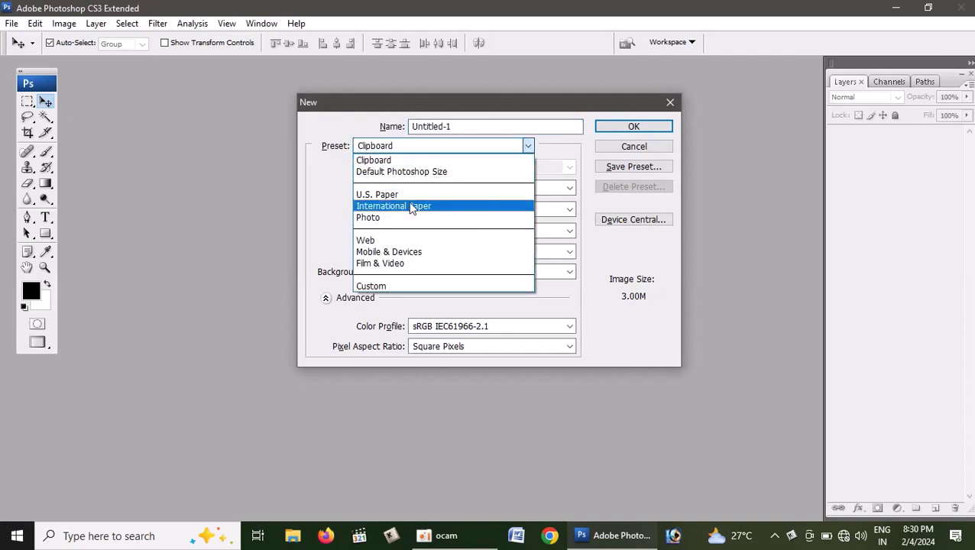
click(411, 208)
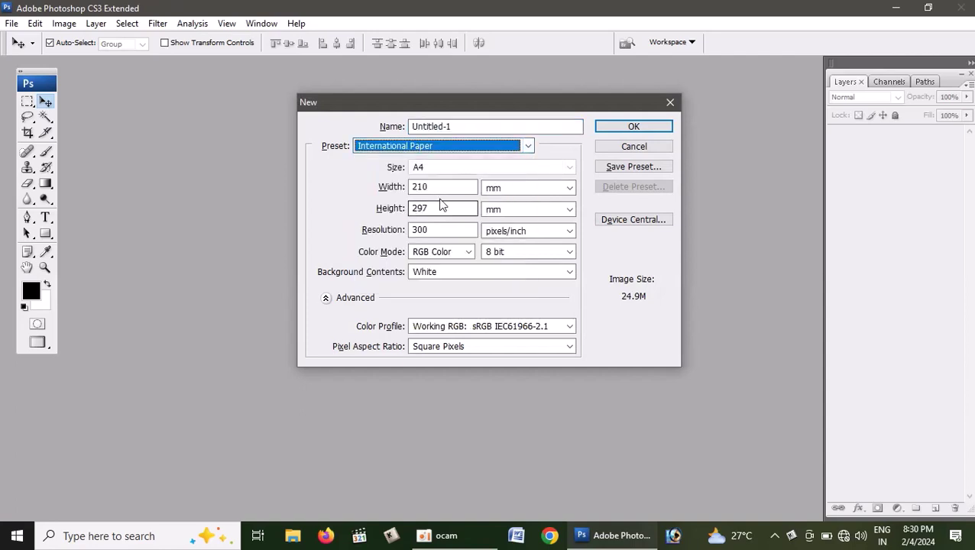
click(631, 126)
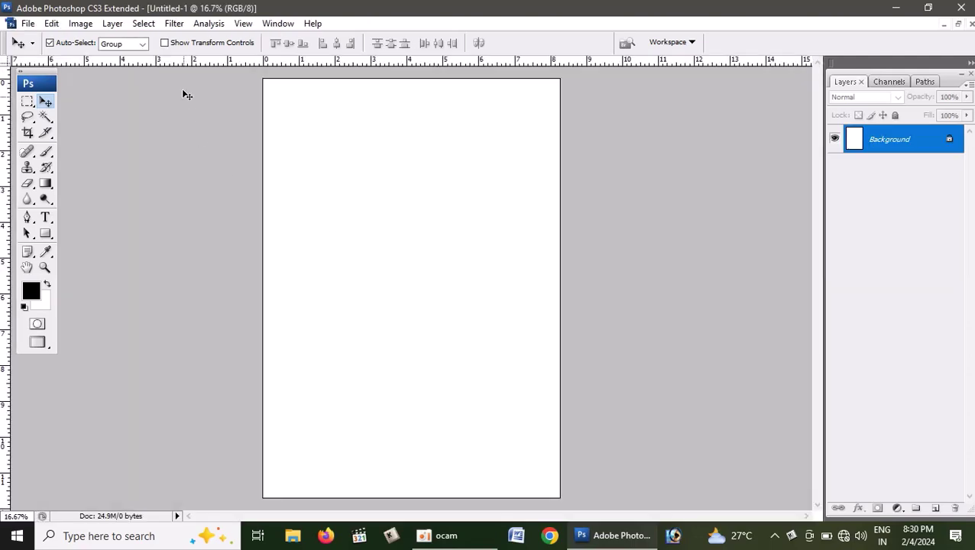
Rotate the canvas 90° counter-clockwise to landscape and bring up the Open dialog.
click(51, 23)
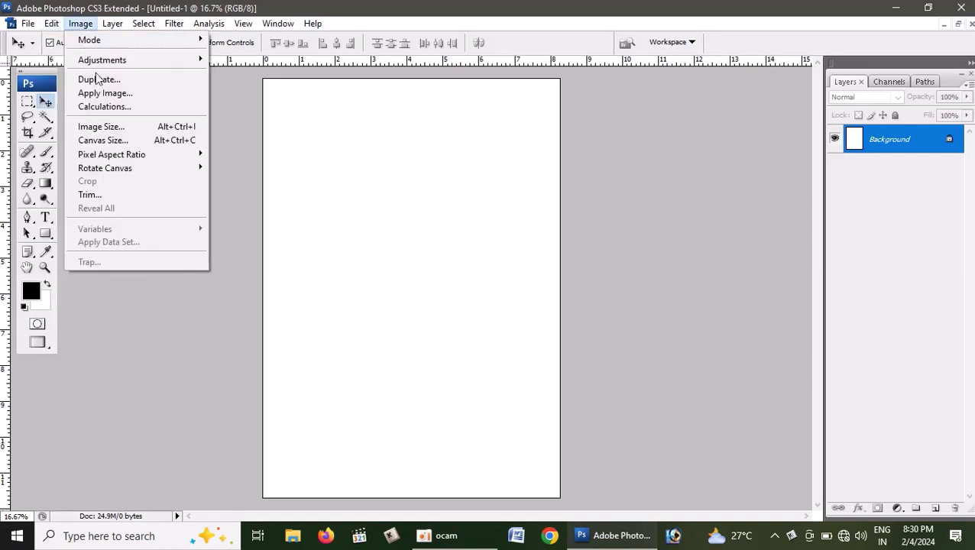
mouse_move(105, 168)
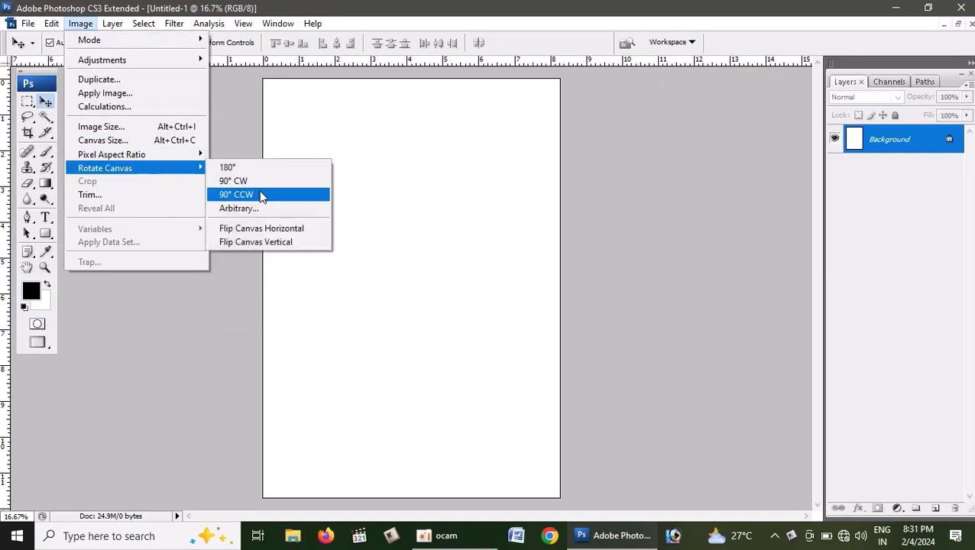
click(258, 196)
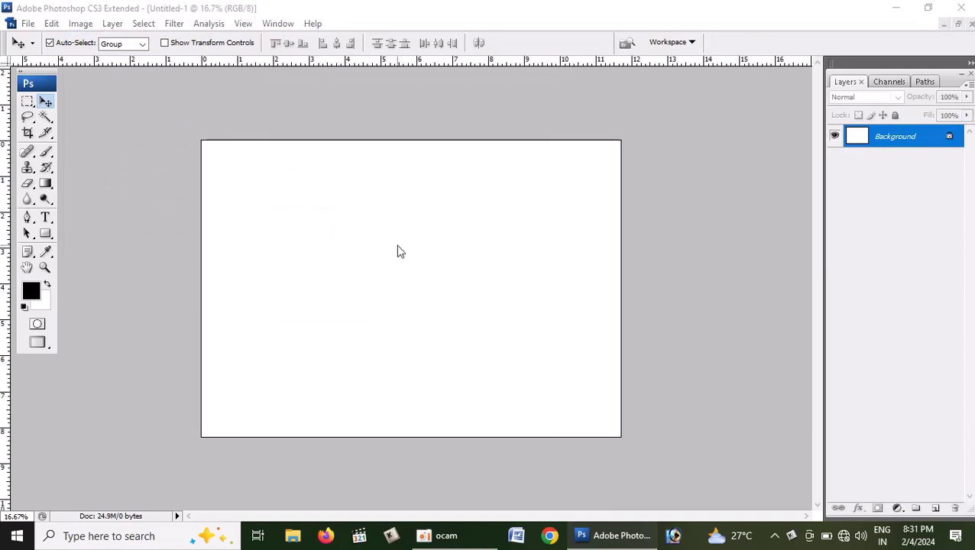
key(ctrl+o)
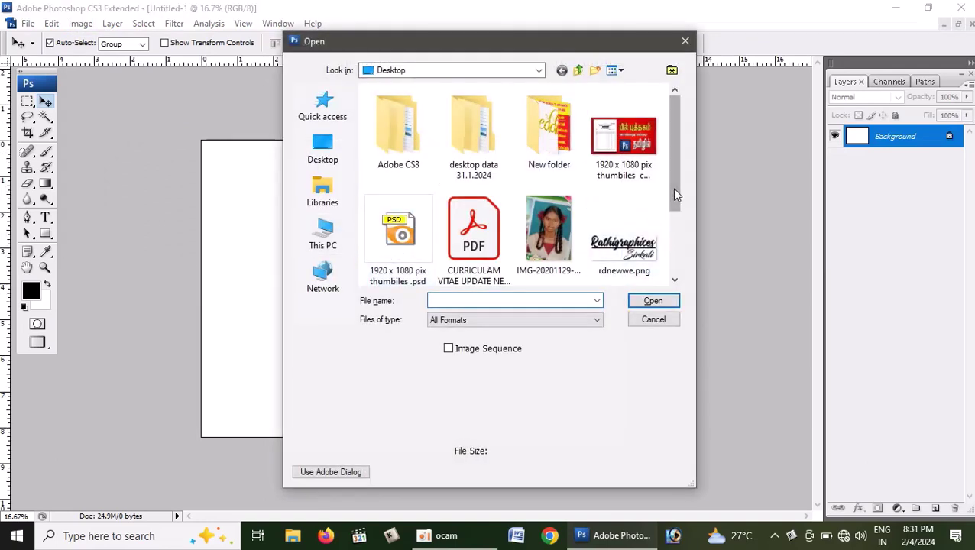
Open tst bill book copy.jpg.
drag(673, 189, 683, 258)
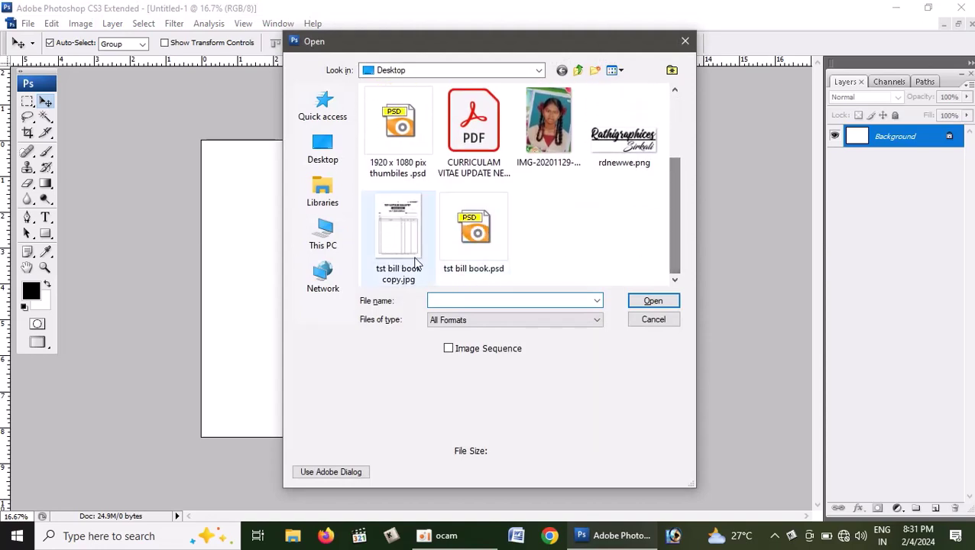
click(398, 236)
click(655, 303)
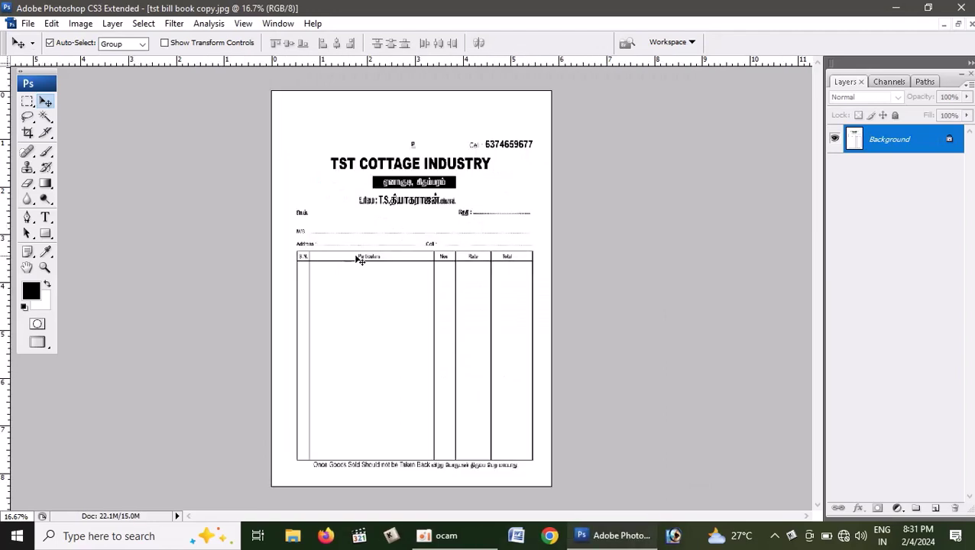
Drag the bill image into Untitled-1 as Layer 1 and position it on the left side.
click(959, 23)
drag(336, 77, 660, 156)
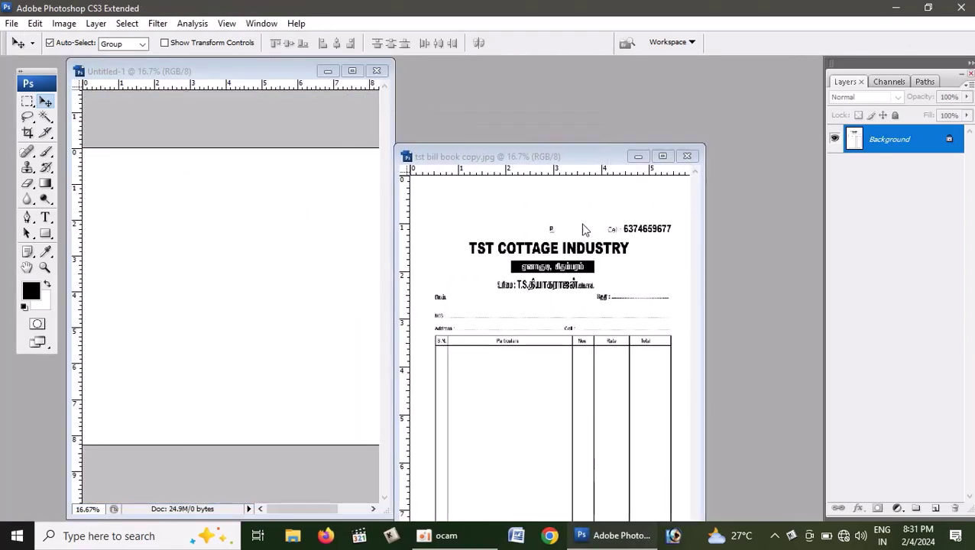
drag(588, 252, 219, 192)
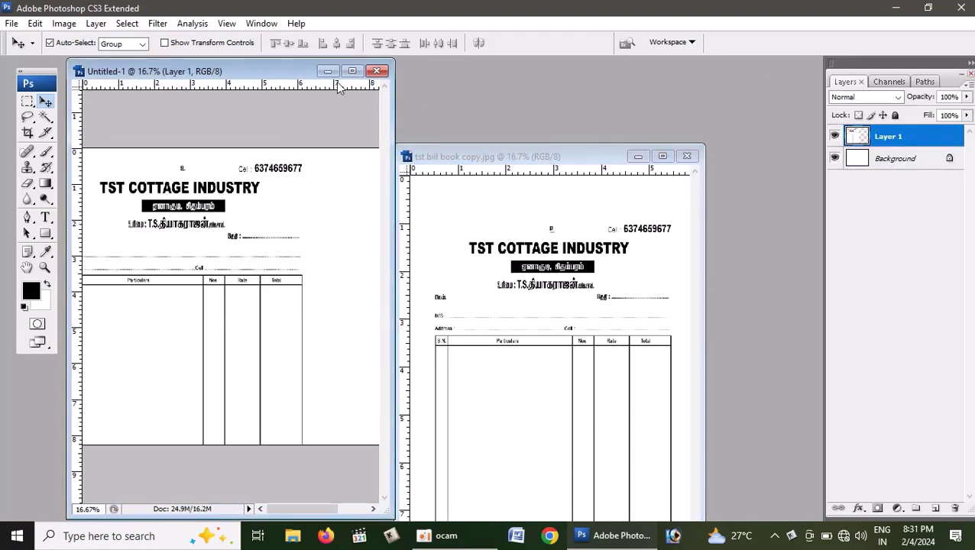
click(353, 71)
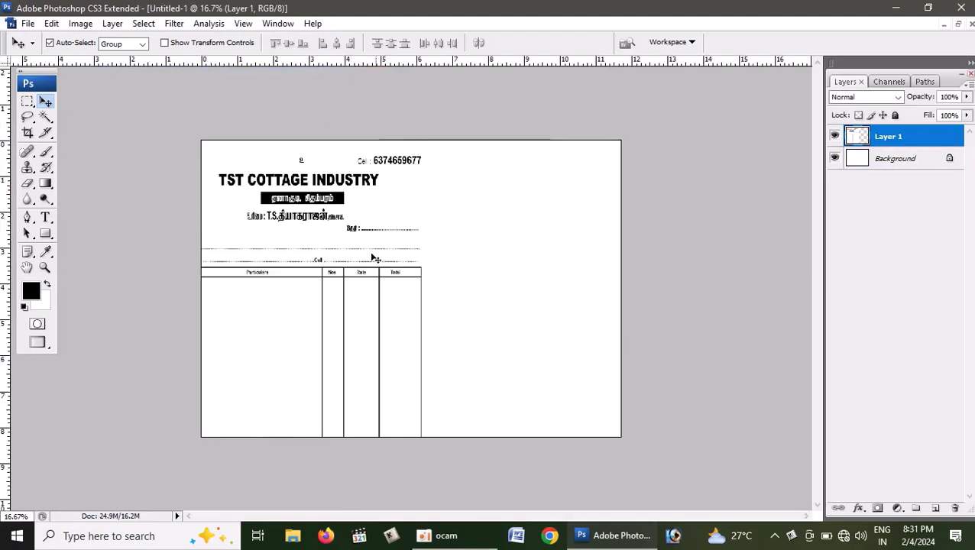
drag(334, 264, 377, 244)
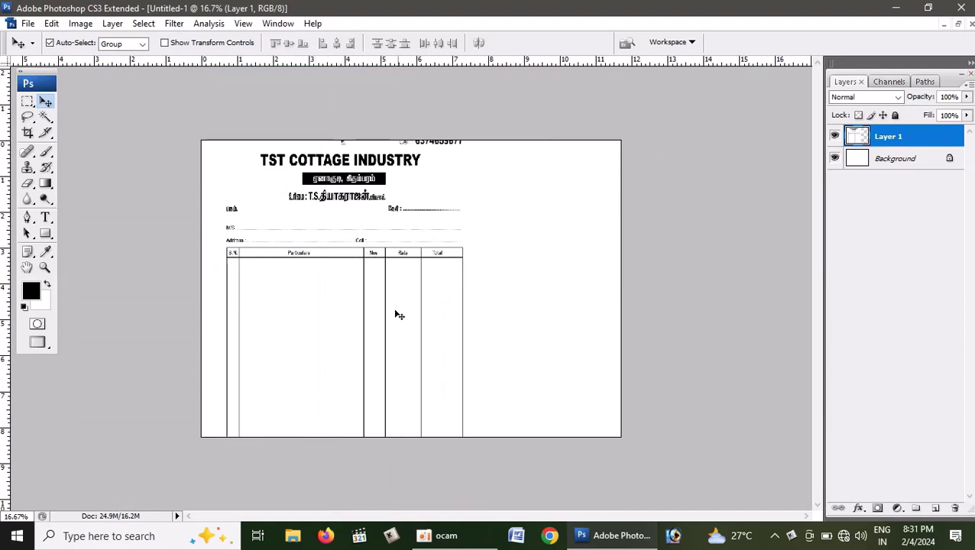
Add a vertical guide at 50% down the middle of the landscape canvas.
click(245, 24)
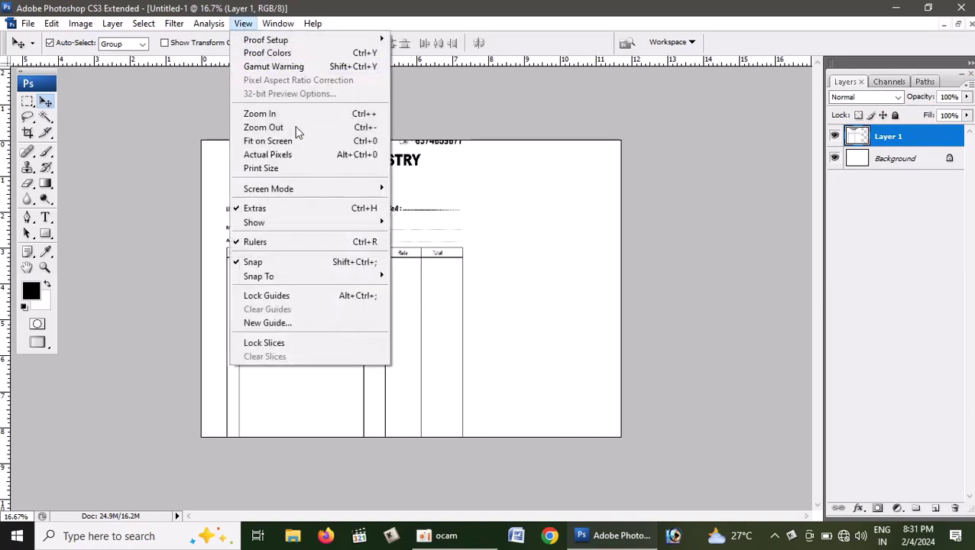
click(288, 323)
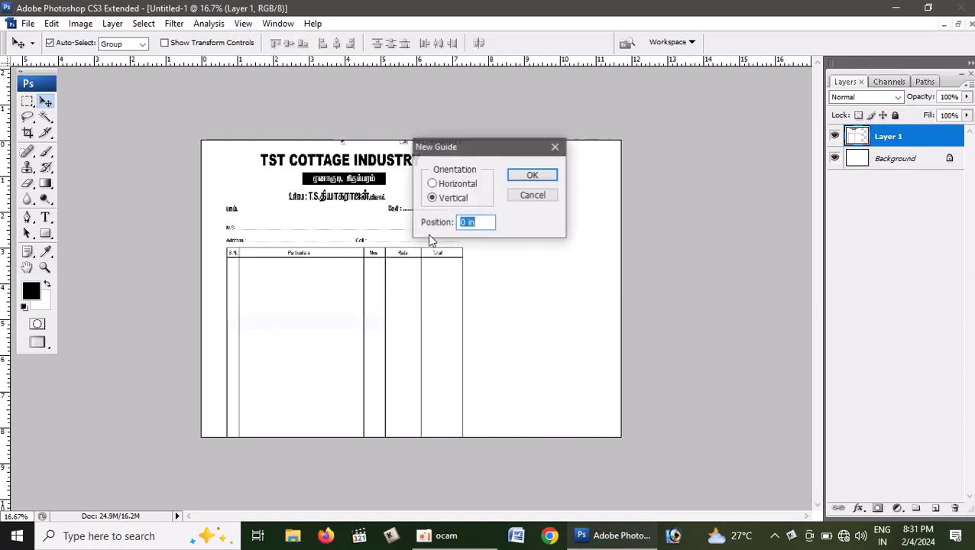
click(432, 184)
drag(493, 222, 353, 221)
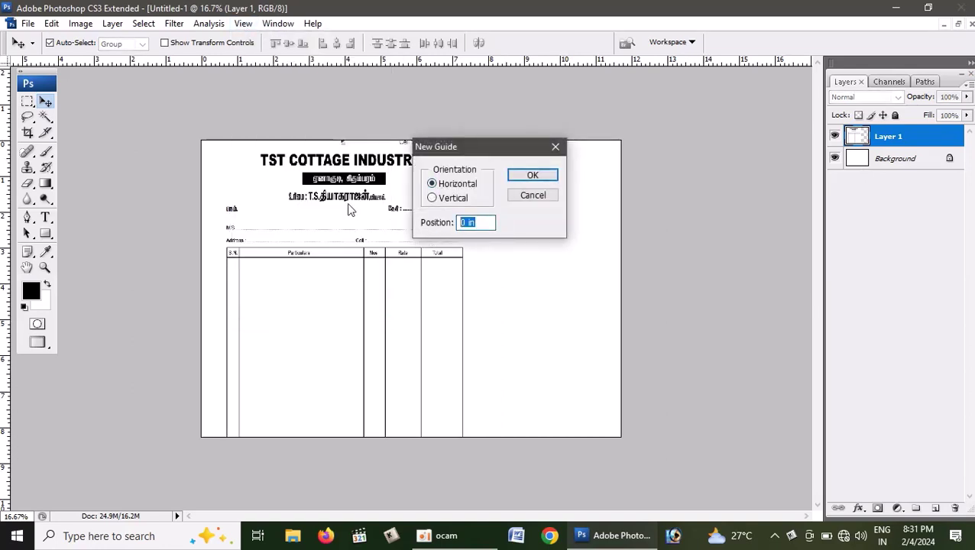
text(0%)
key(Return)
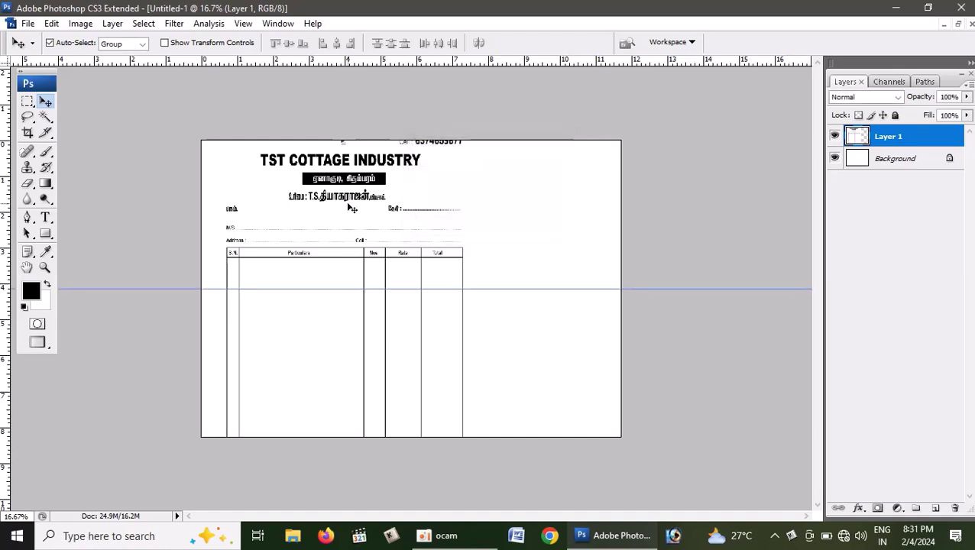
click(243, 23)
click(273, 321)
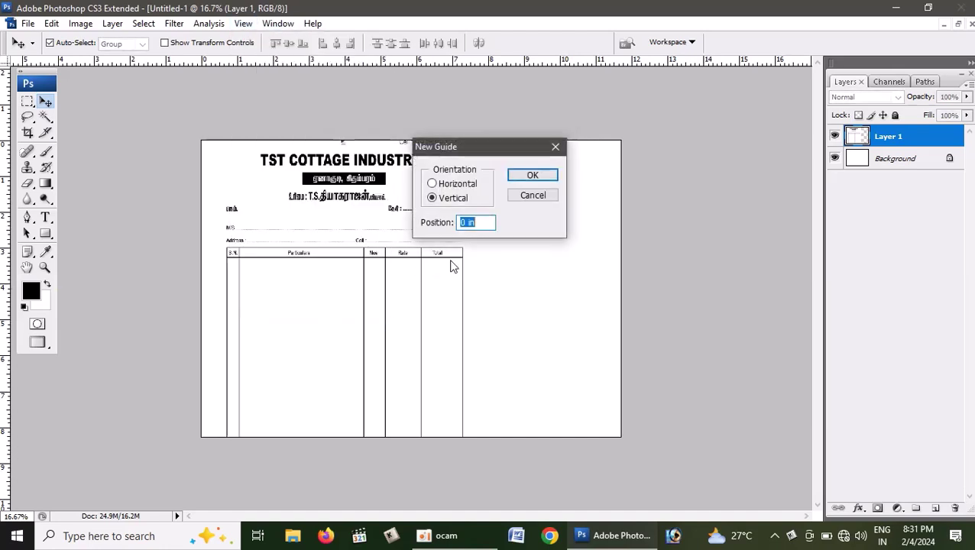
text(50%)
key(Return)
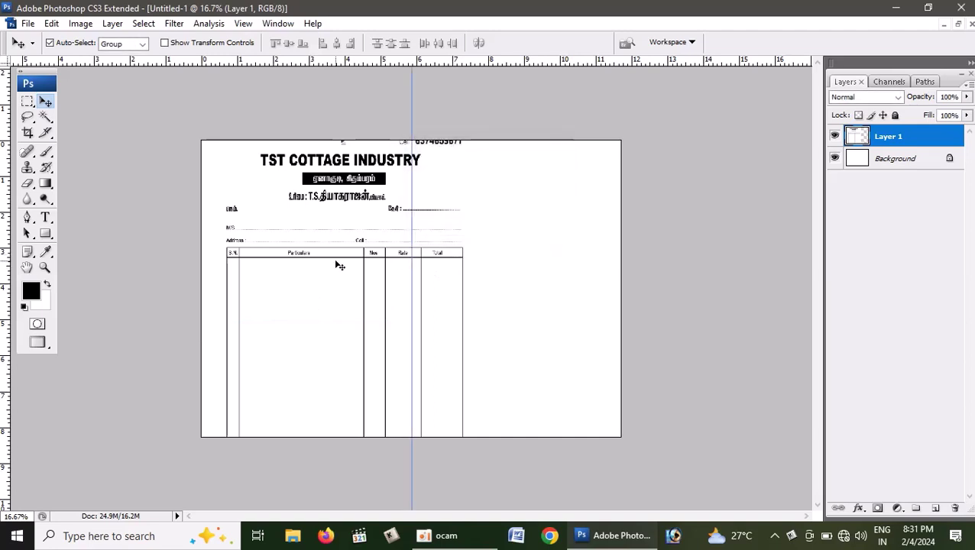
Scale the bill layer to about 73%, then undo to restore its original size.
key(ctrl+t)
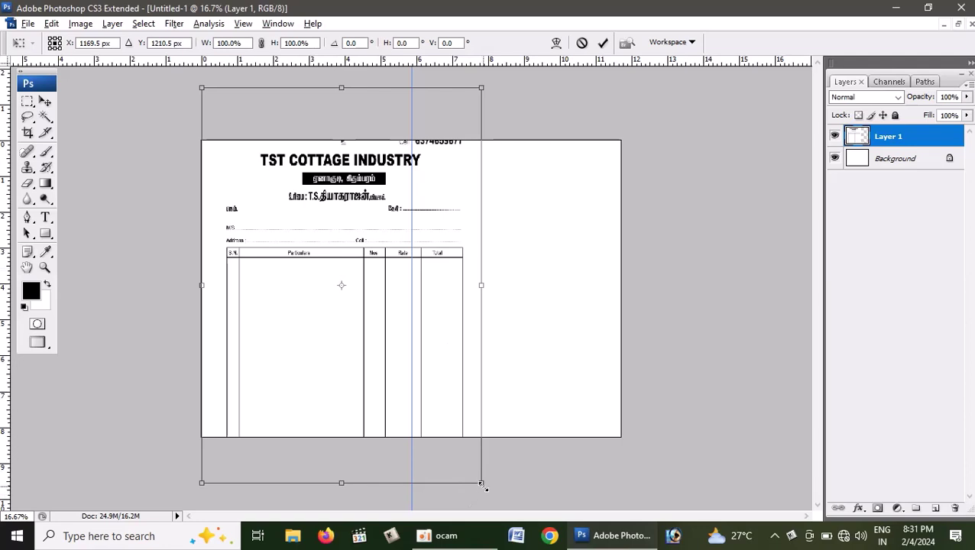
drag(482, 486, 442, 429)
click(371, 353)
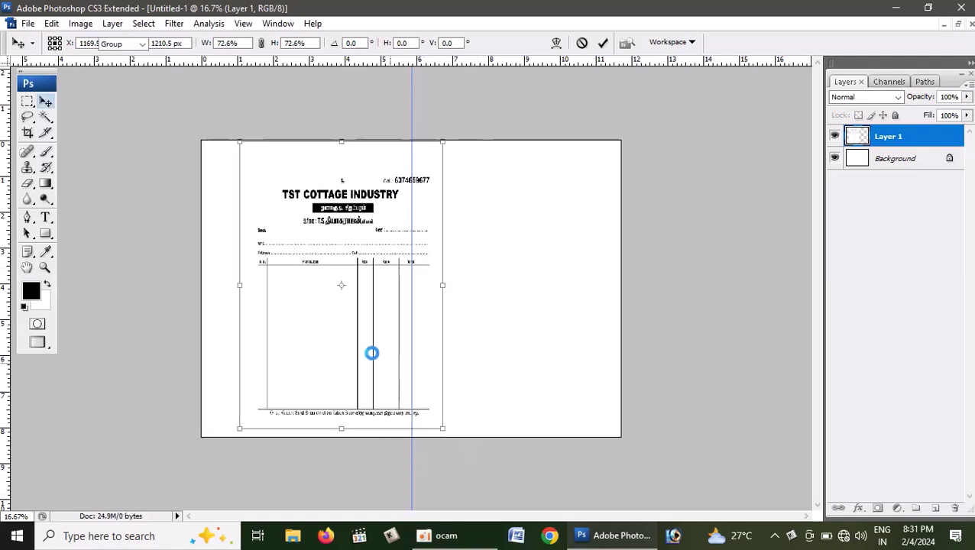
double_click(344, 302)
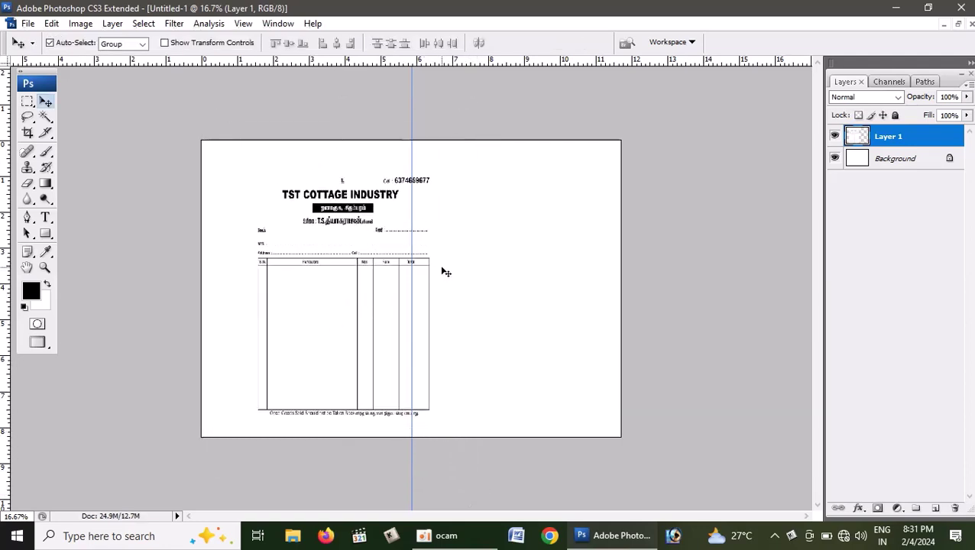
key(ctrl+z)
Close Untitled-1 without saving and check the bill's Image Size without changes.
key(ctrl+w)
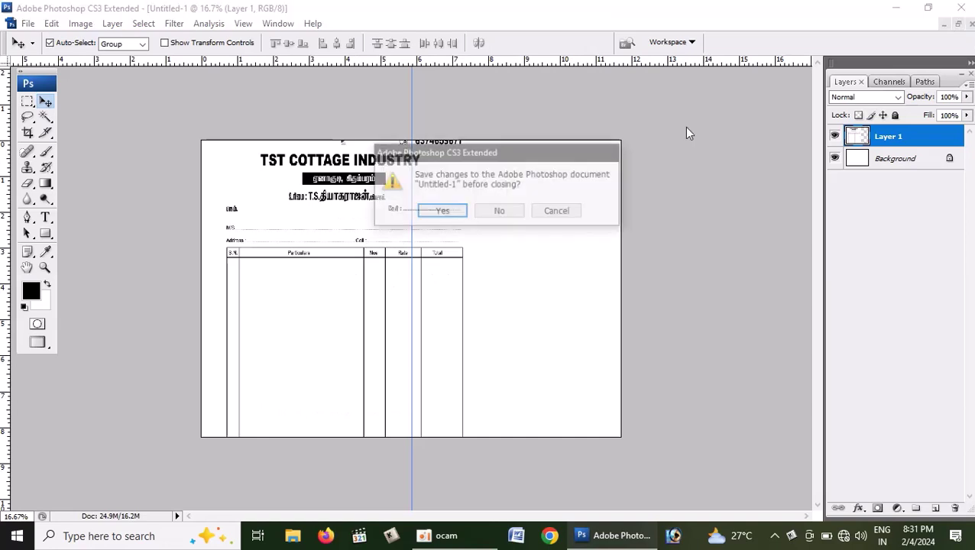
click(492, 212)
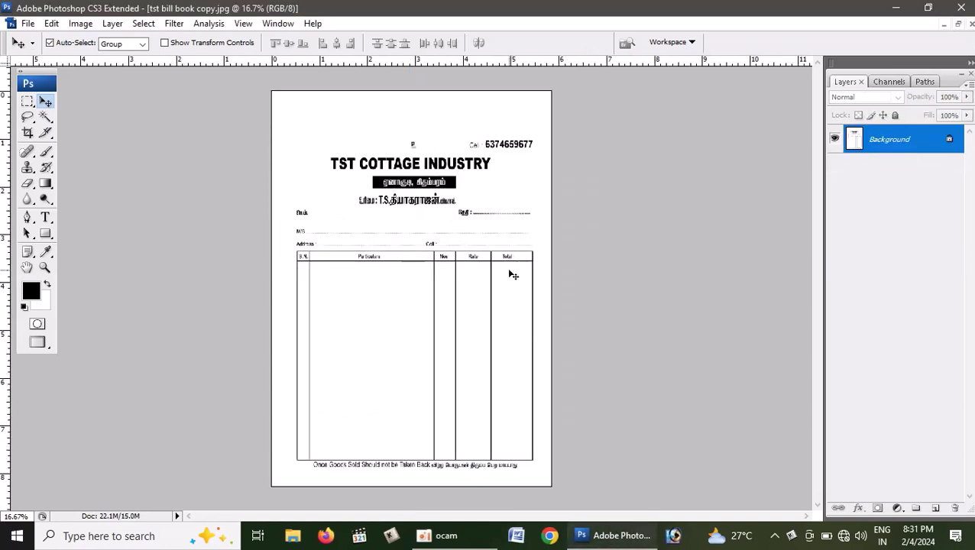
click(80, 23)
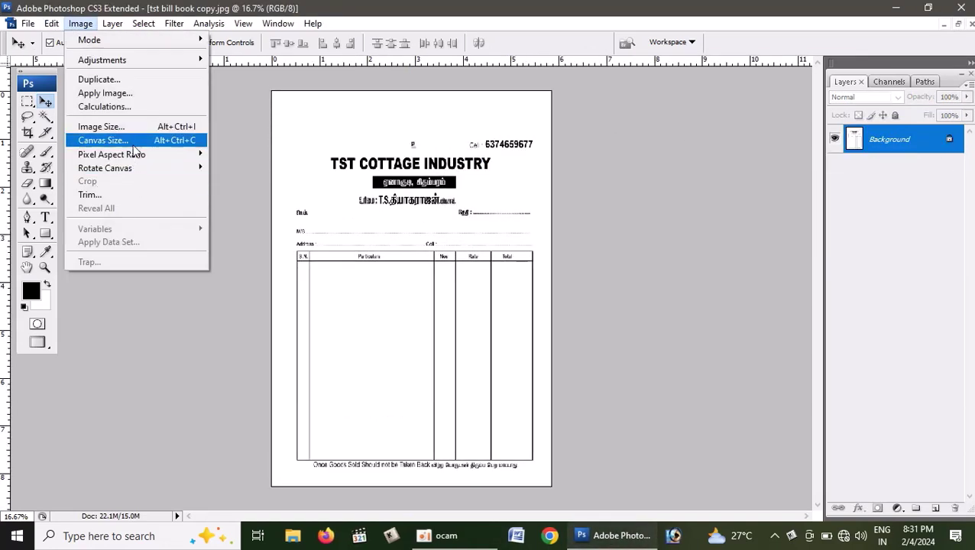
click(134, 128)
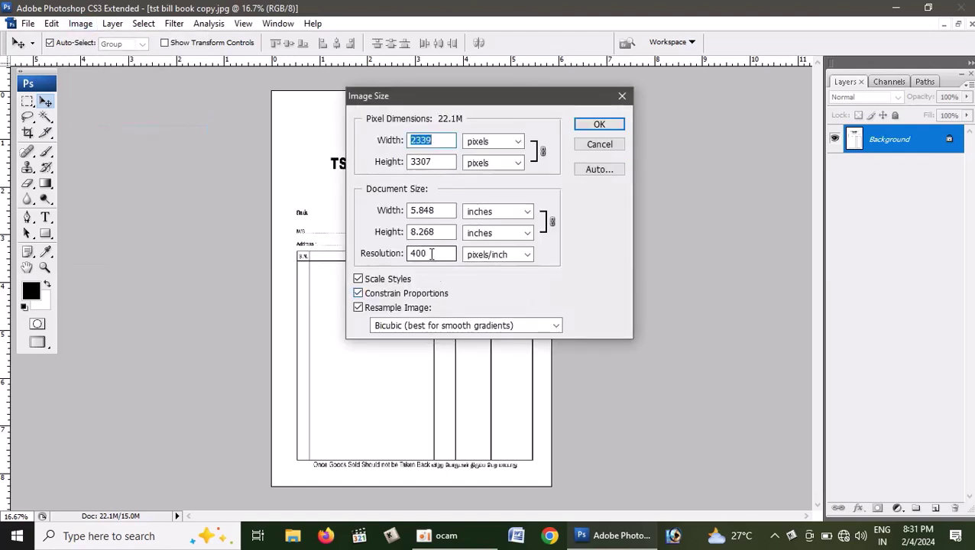
click(599, 144)
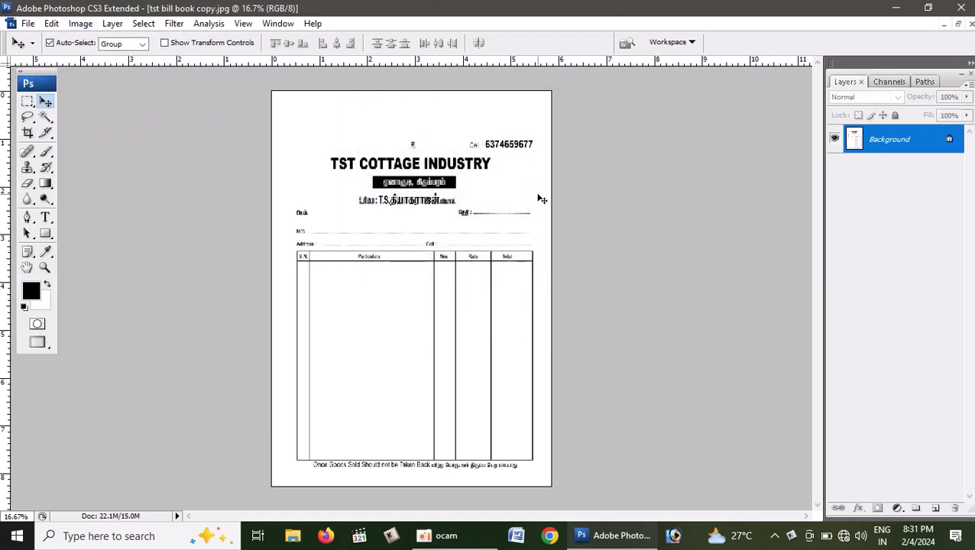
Create a new International Paper A4 document at 400 pixels per inch.
key(ctrl+n)
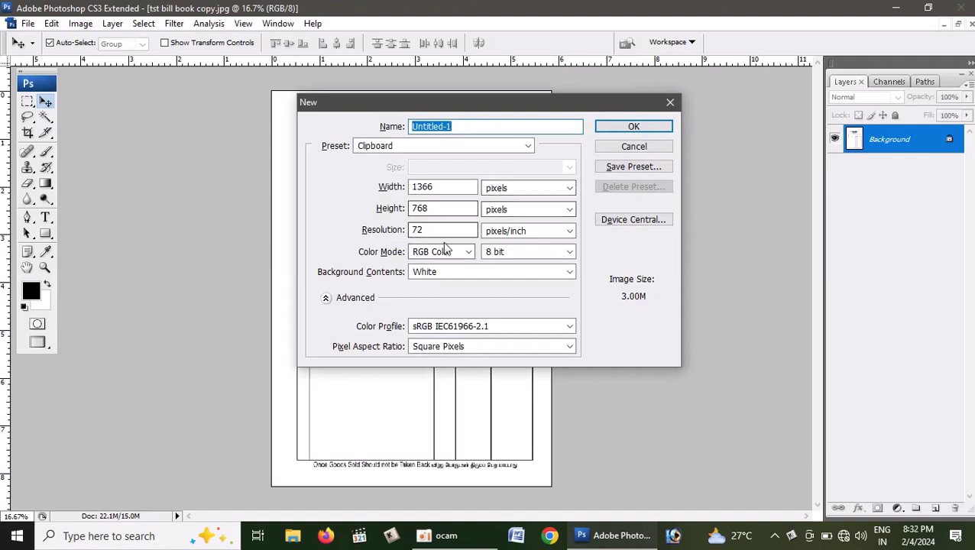
click(493, 147)
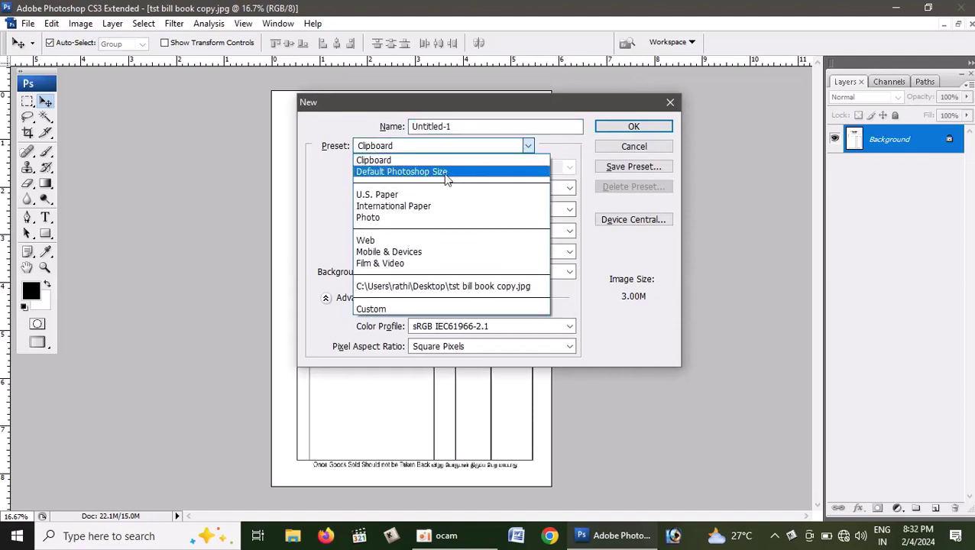
click(433, 207)
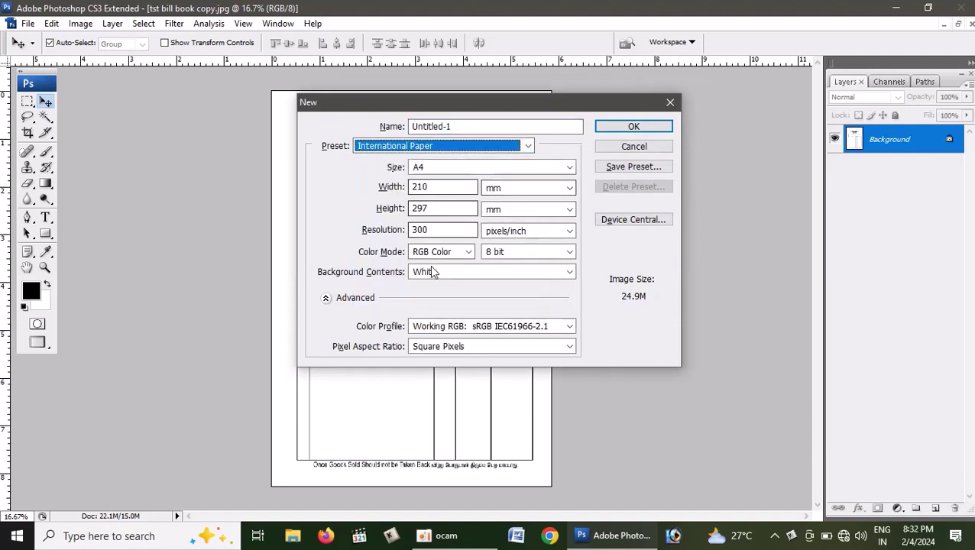
double_click(442, 229)
text(400)
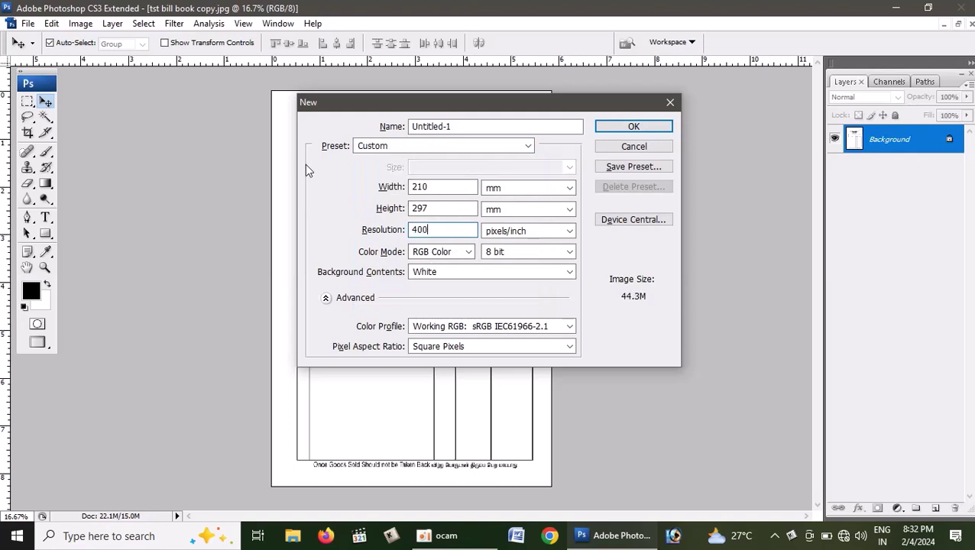
key(Return)
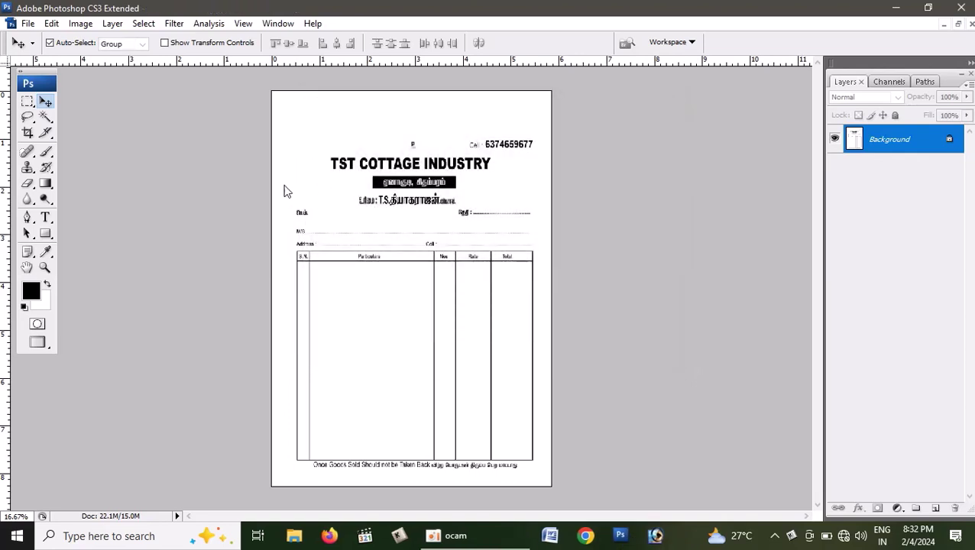
Finish the A4 document and rotate its canvas 90° CCW to landscape.
key(ctrl+alt+n)
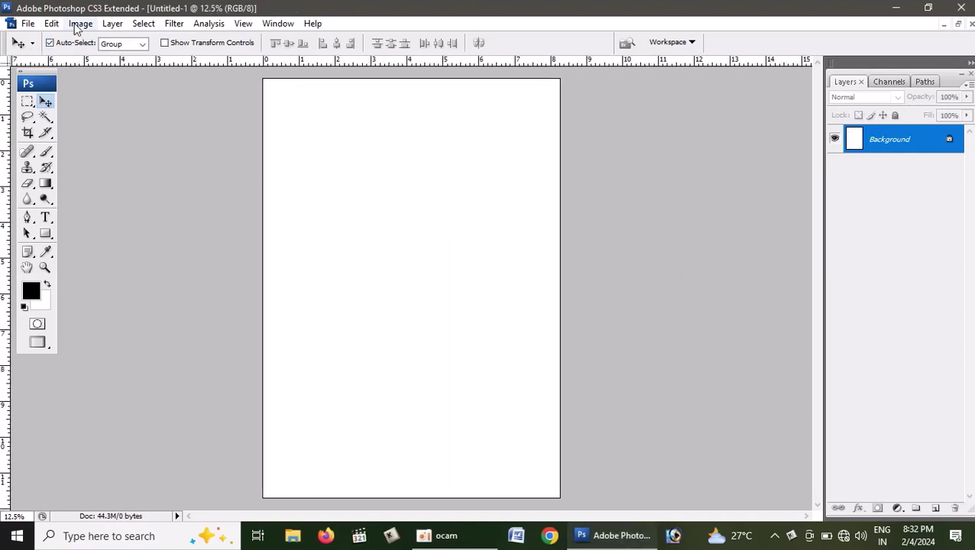
click(80, 23)
mouse_move(105, 167)
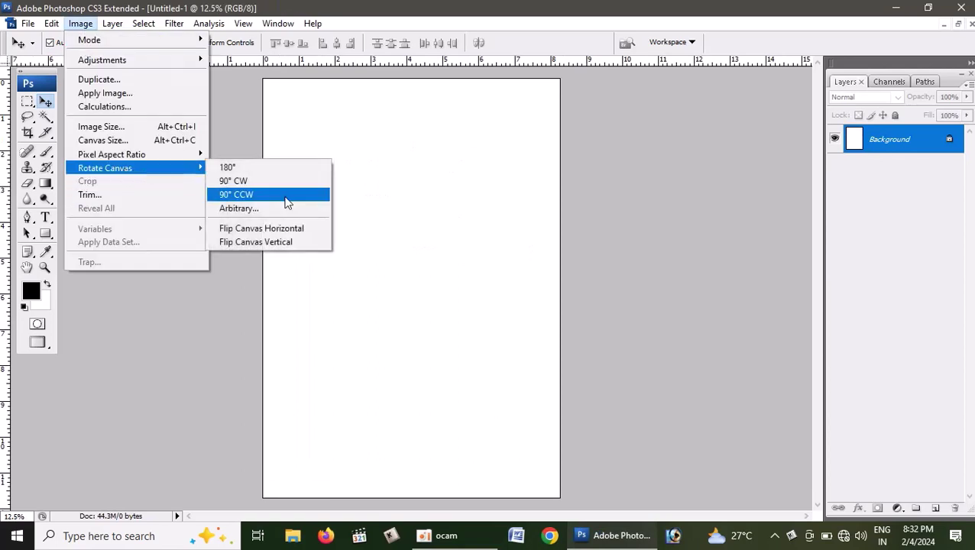
click(305, 196)
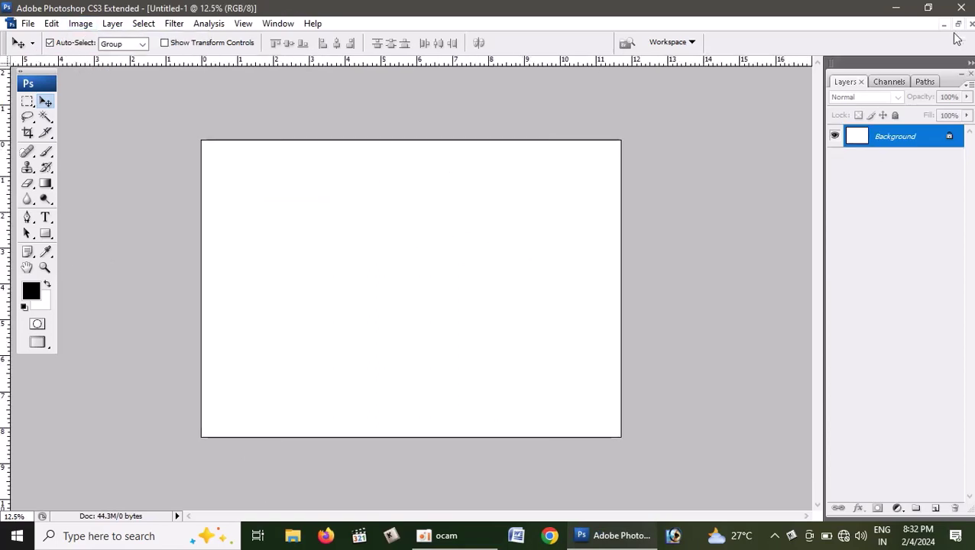
Drag the bill into Untitled-1 as Layer 1 and position it top-left, maximized.
click(957, 24)
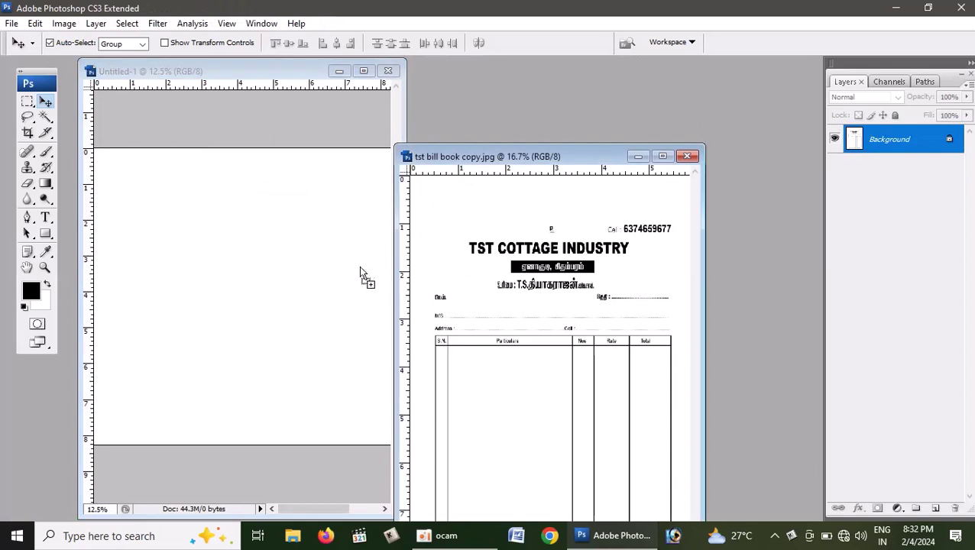
drag(527, 279, 282, 246)
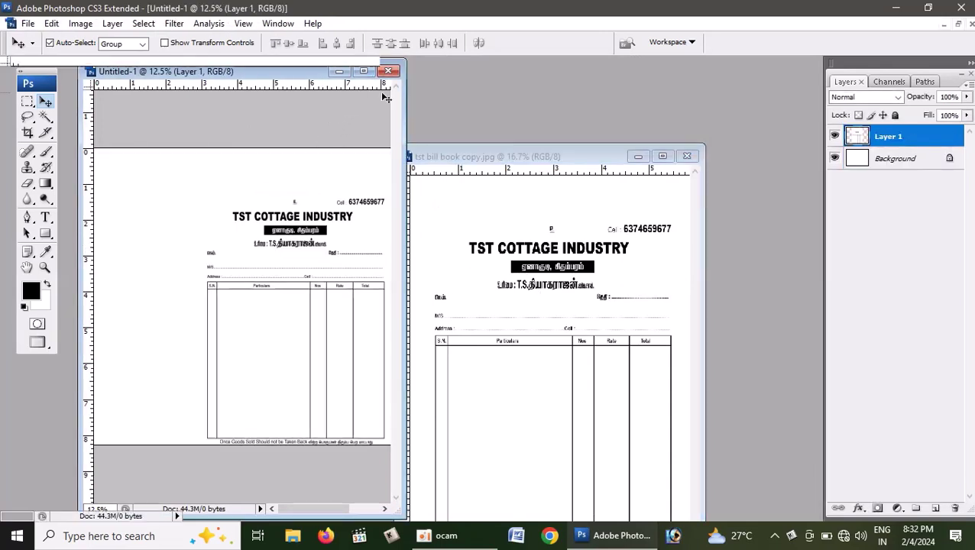
click(364, 71)
mouse_move(450, 282)
mouse_down()
mouse_move(363, 252)
mouse_move(354, 259)
mouse_up()
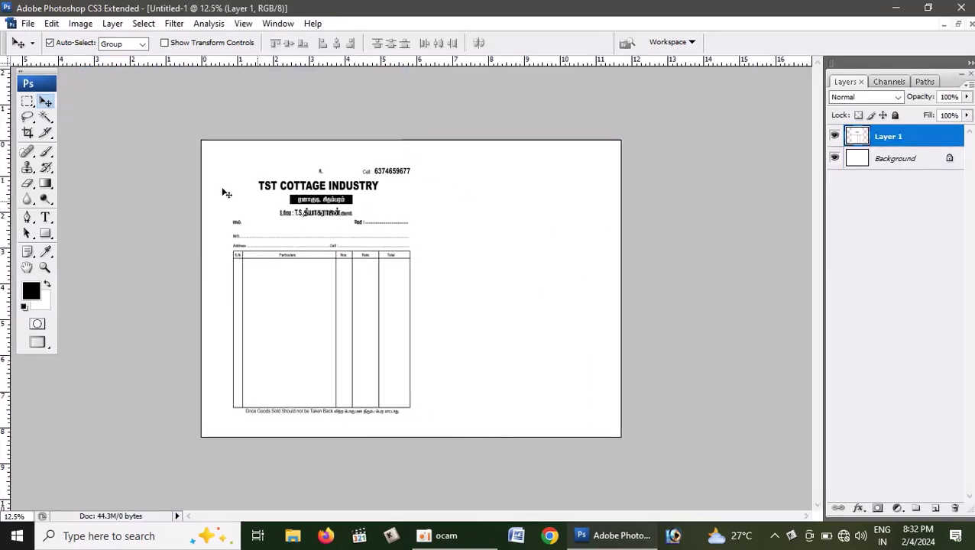
click(243, 24)
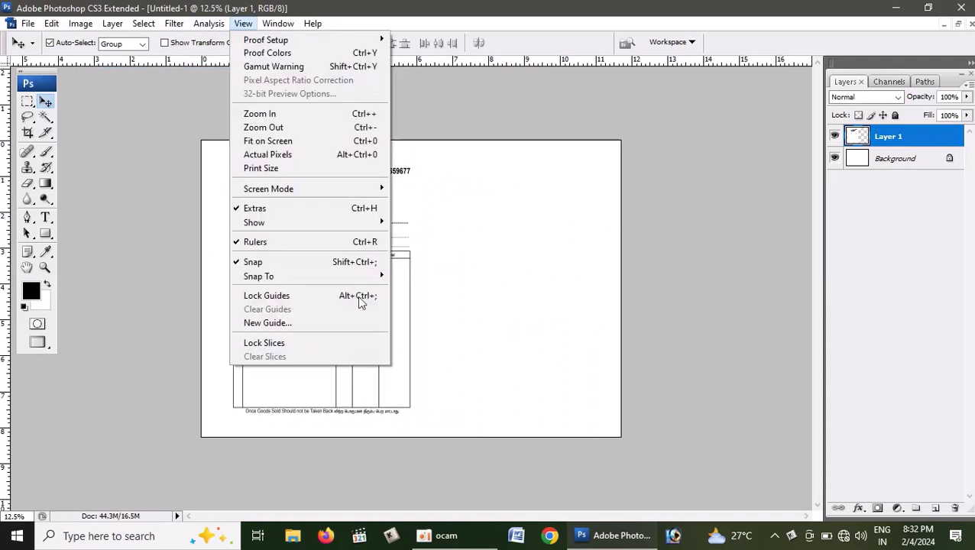
Add a vertical guide at 50% across the landscape canvas.
click(291, 322)
text(50)
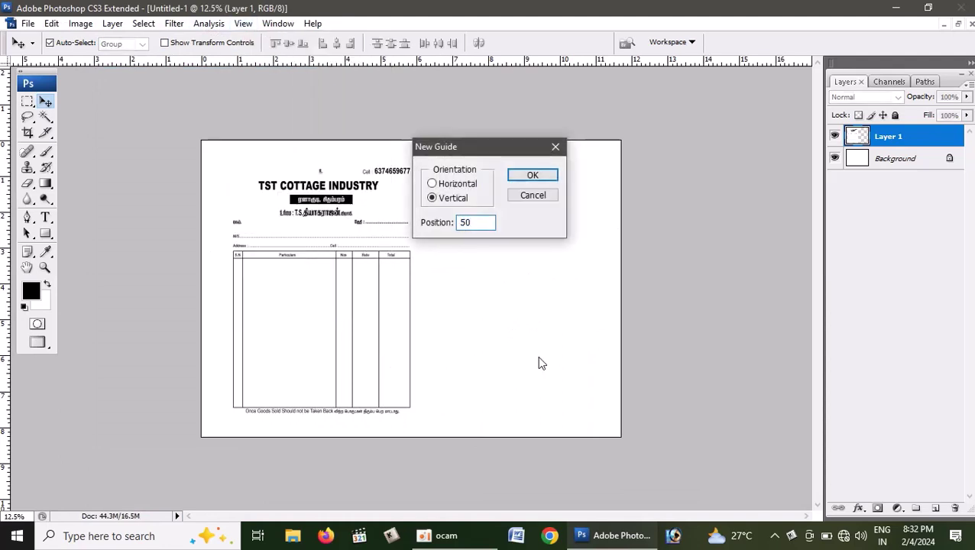
key(Return)
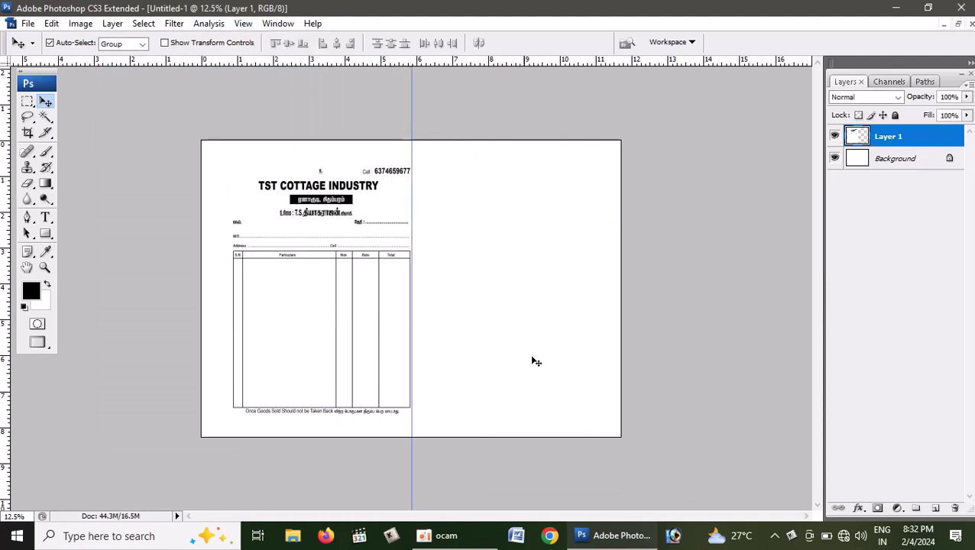
Snap the bill to the top-left corner and Alt-drag a copy into the right half.
key(ctrl+t)
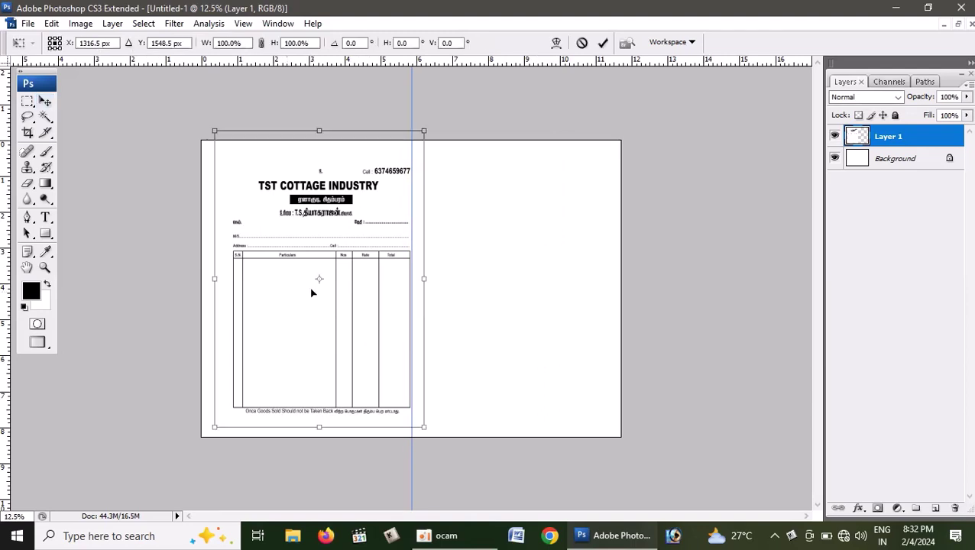
drag(334, 286, 326, 293)
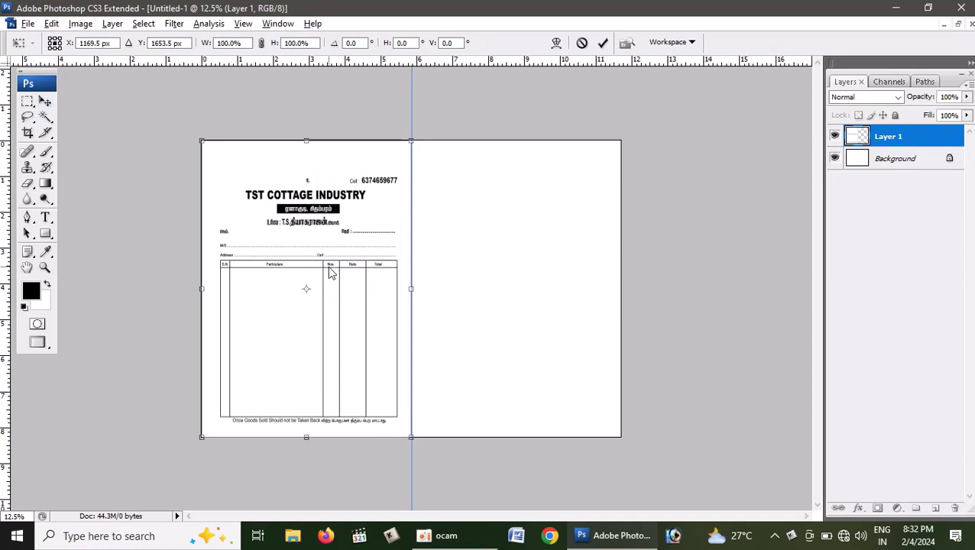
key(alt+minus)
click(477, 234)
key(Return)
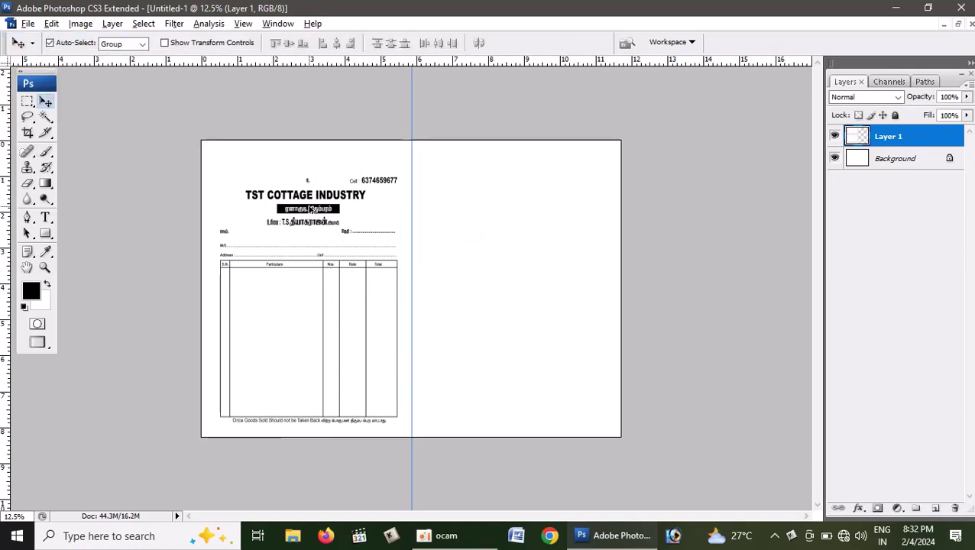
drag(311, 209, 521, 229)
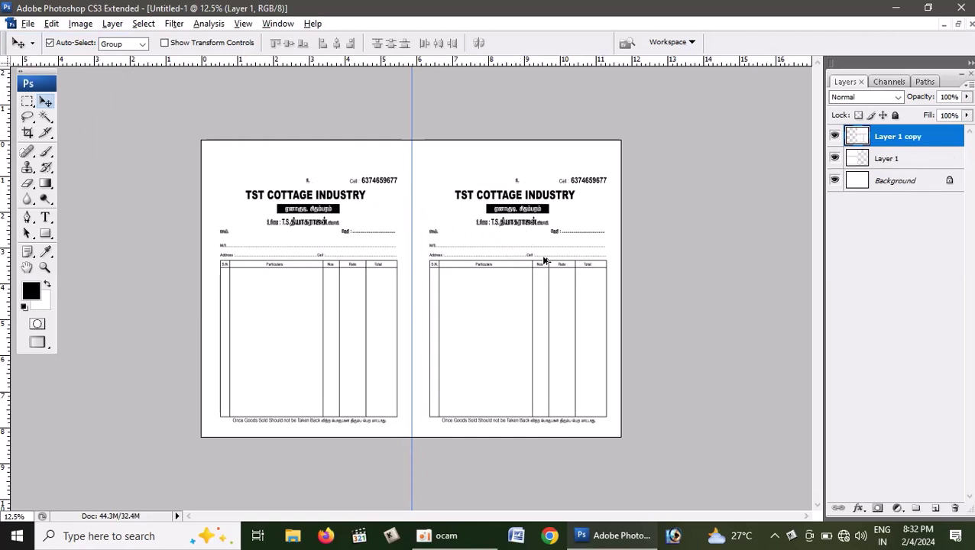
Select the Background layer, then Layer 1 copy, and hide the guides with Ctrl+;.
click(926, 187)
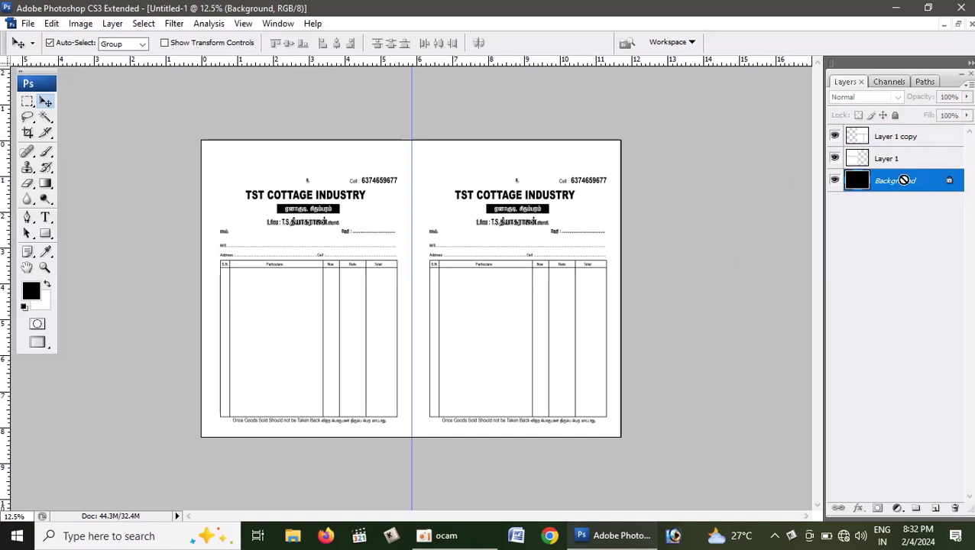
key(ctrl+BackSpace)
click(495, 214)
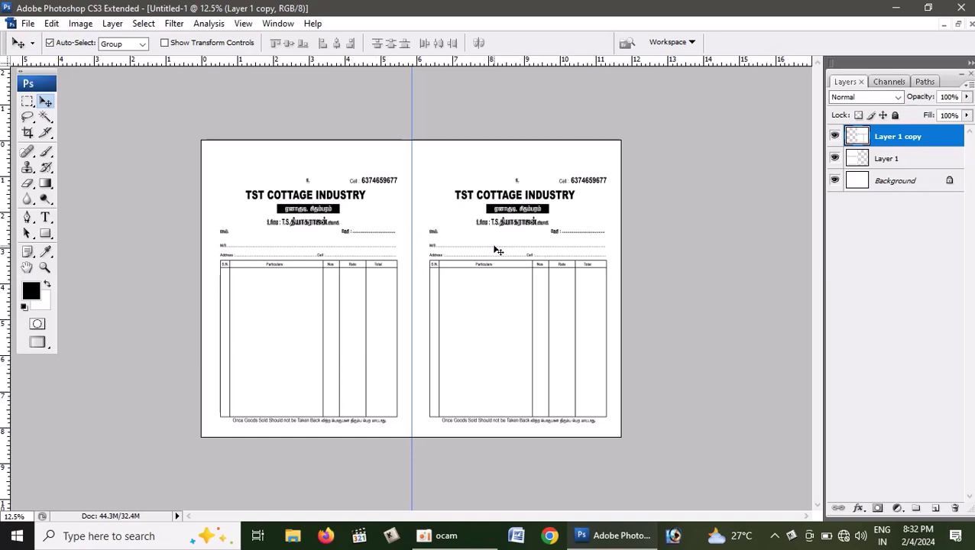
key(ctrl+semicolon)
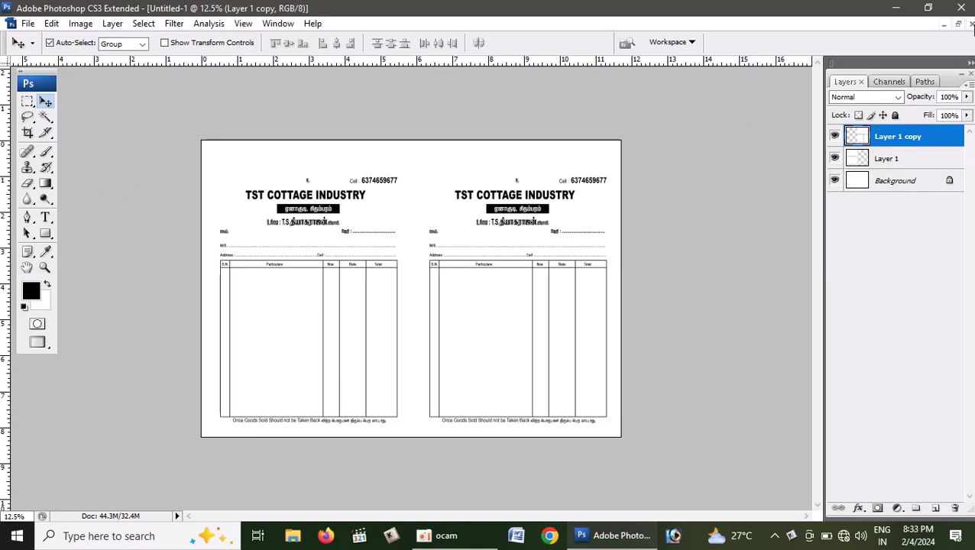
Close Untitled-1 unsaved and tst bill book copy.jpg, minimize Photoshop, and open the desktop thumbnail.
click(970, 25)
click(521, 215)
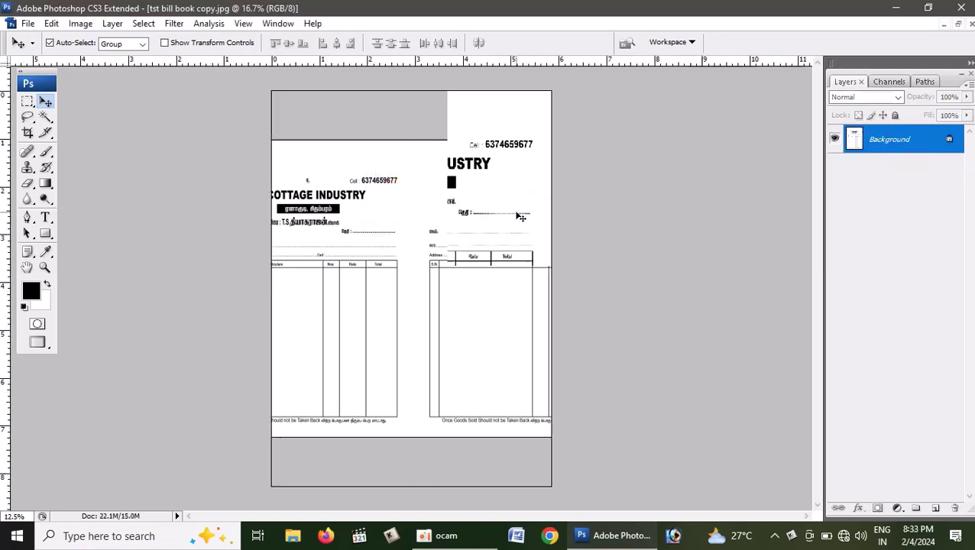
click(970, 24)
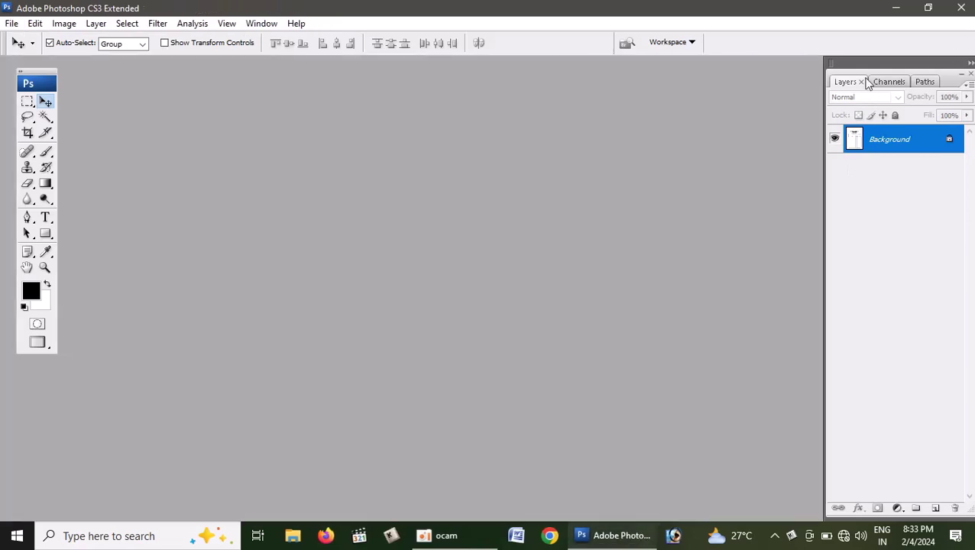
click(895, 7)
double_click(199, 121)
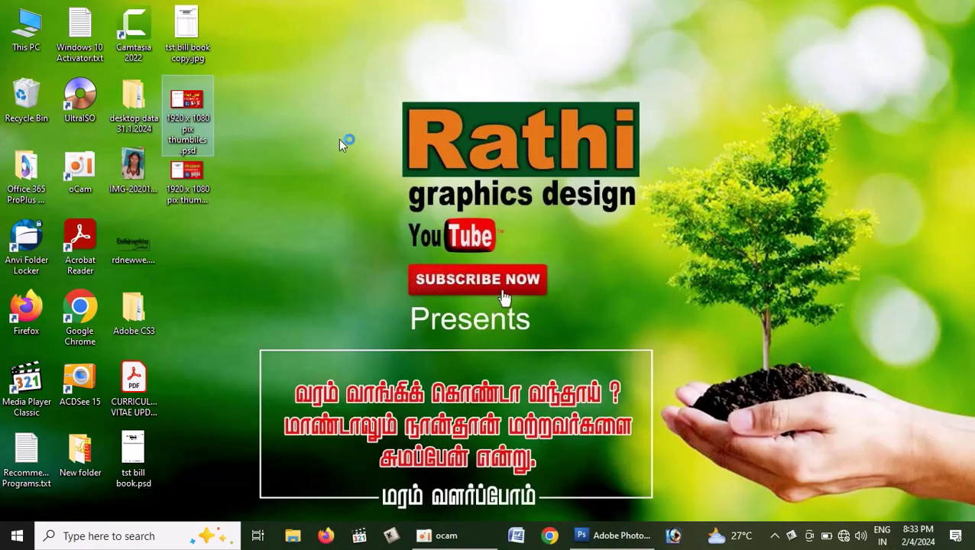